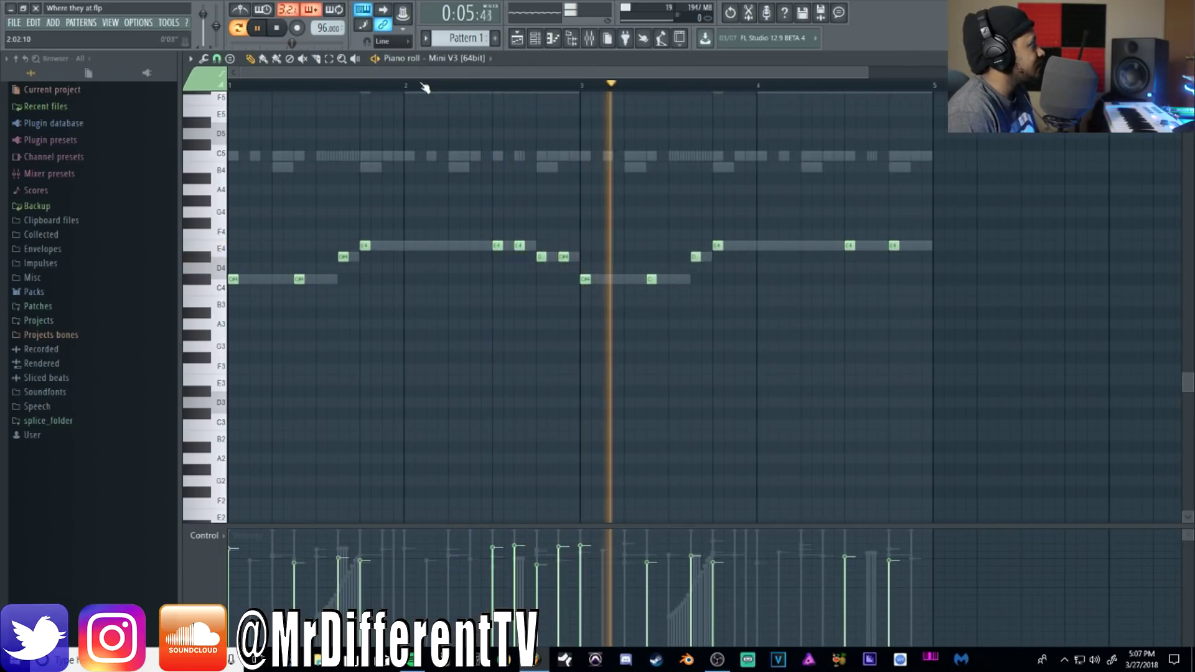
# - Stop playback and show the Mini V3 synth's interface from the channel rack, with the wrapper's option bar hidden
pyautogui.click(283, 37)
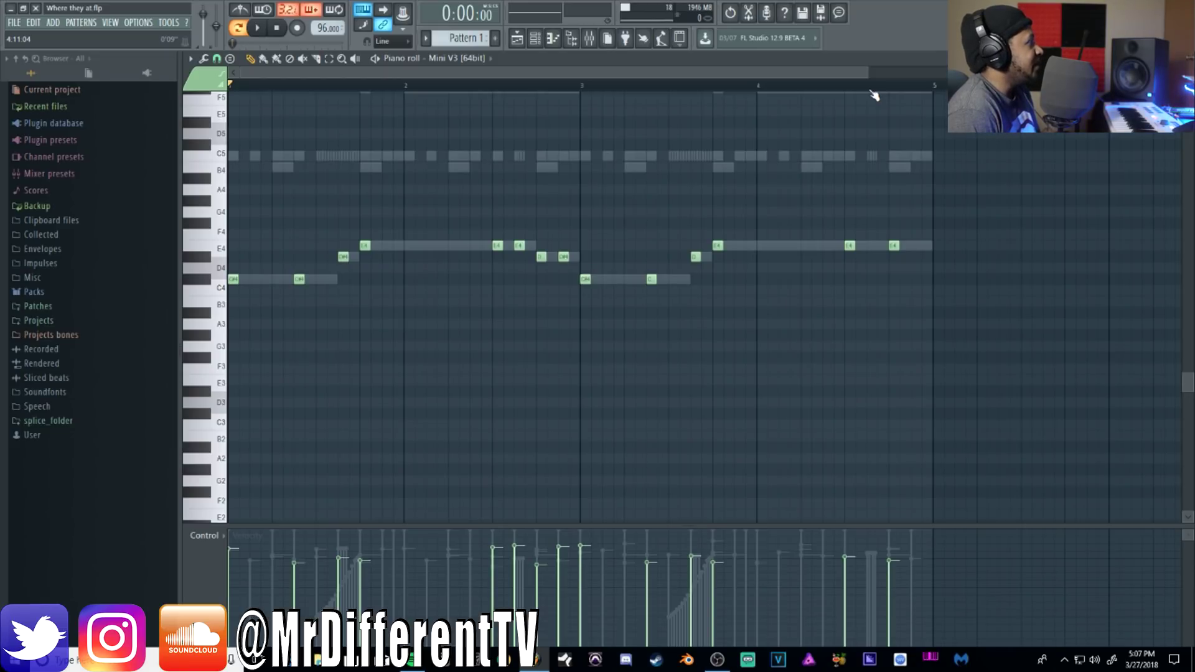
pyautogui.moveTo(869, 73); pyautogui.dragTo(822, 68)
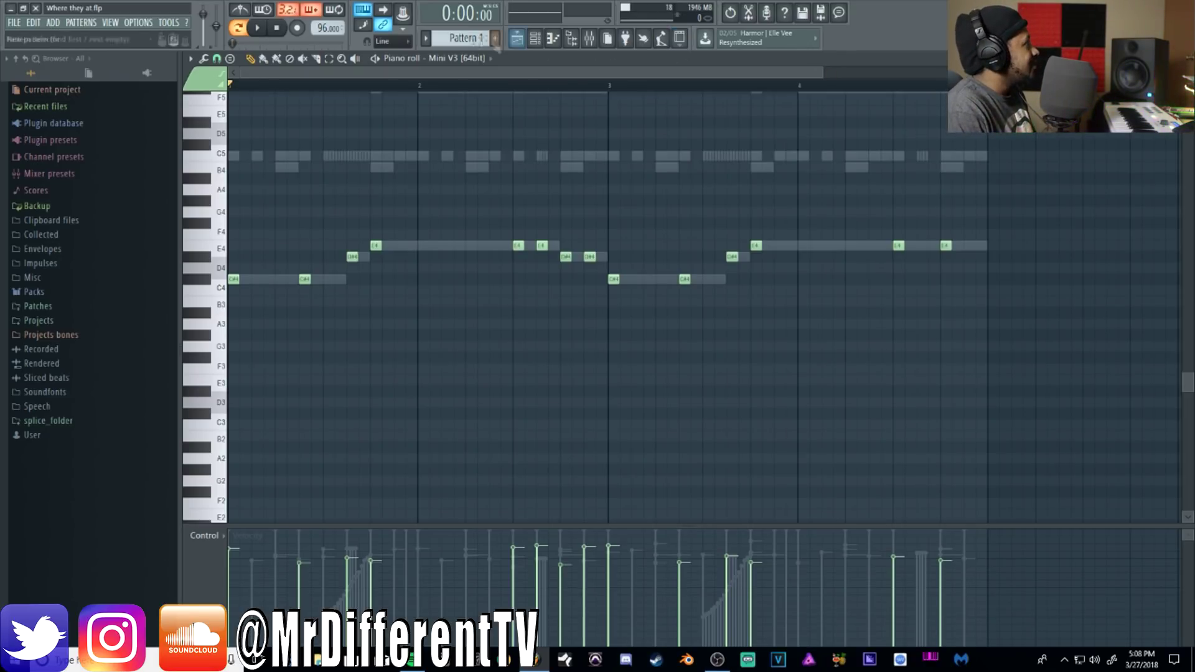
pyautogui.click(535, 38)
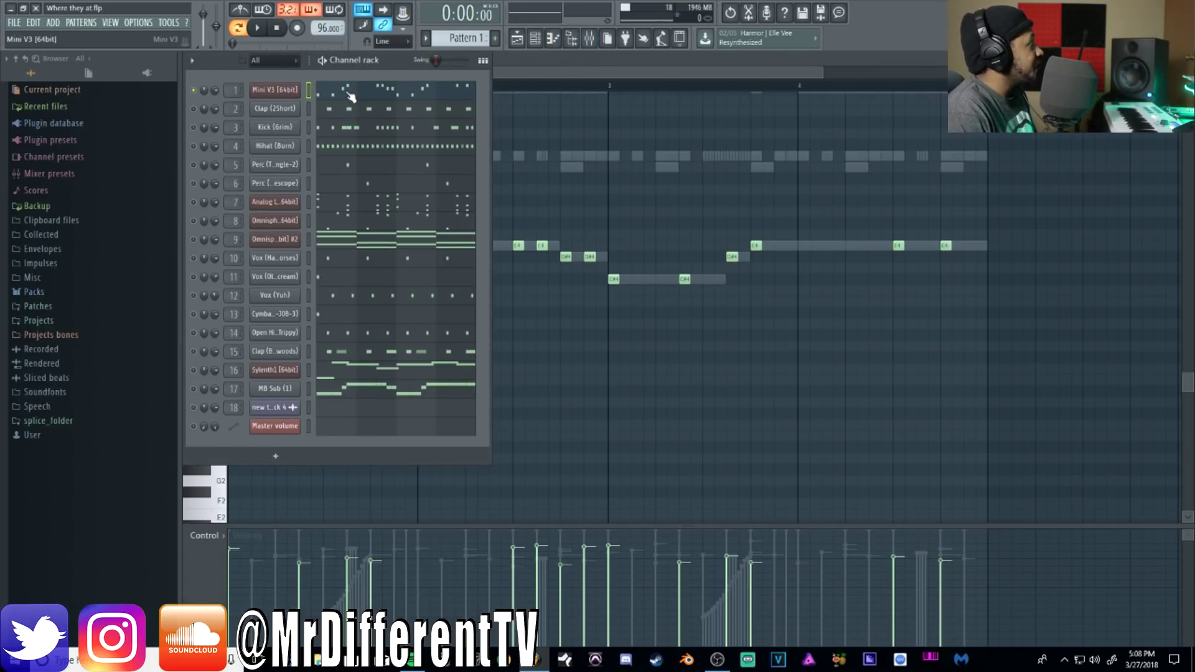
pyautogui.click(274, 90)
pyautogui.moveTo(532, 120); pyautogui.dragTo(621, 64)
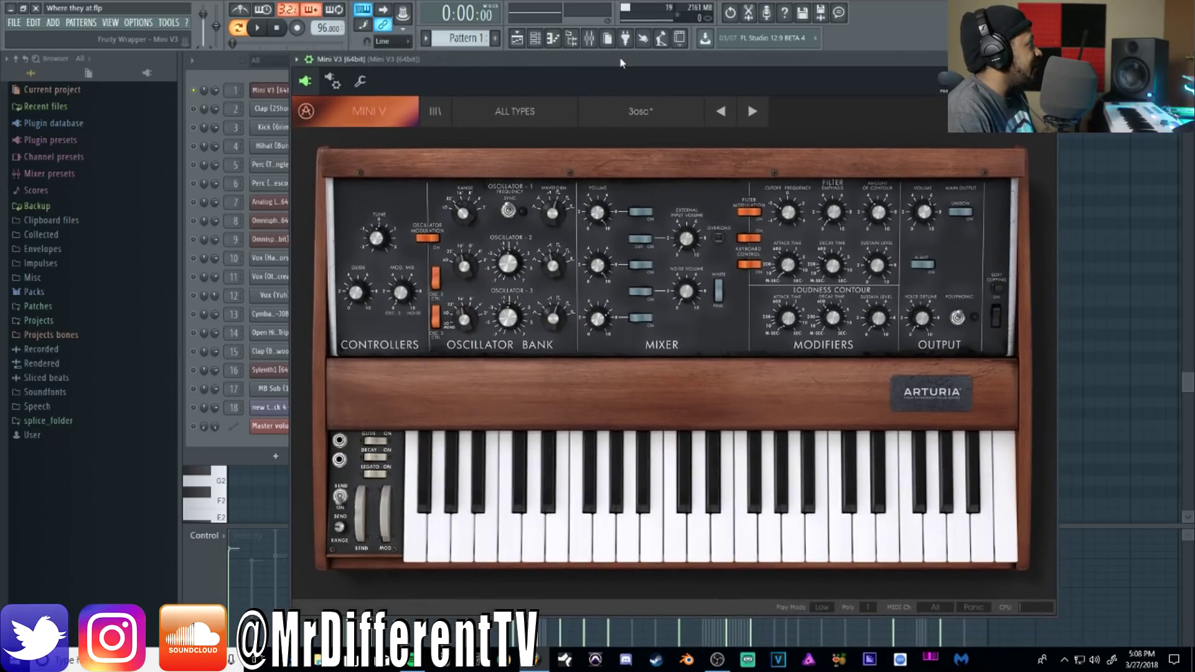
pyautogui.click(320, 60)
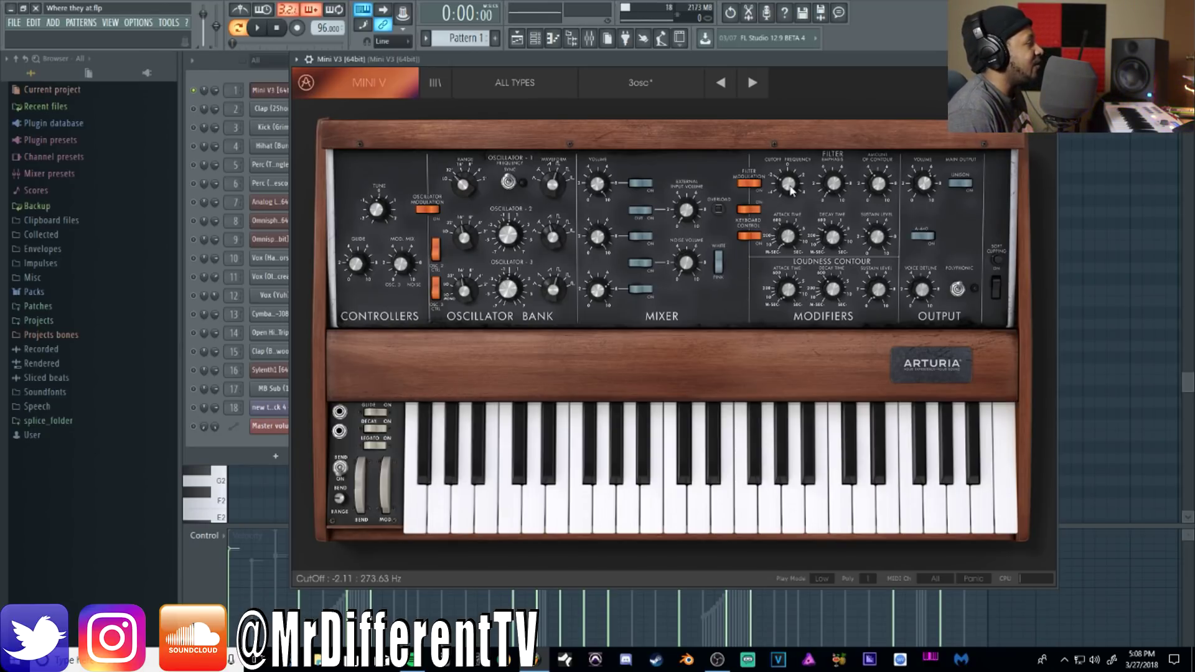
# - Examine the Mini V3's filter cutoff, the attack time and the decay time controls
pyautogui.moveTo(790, 190)
pyautogui.mouseDown()
pyautogui.moveTo(793, 96)
pyautogui.moveTo(794, 180)
pyautogui.mouseUp()
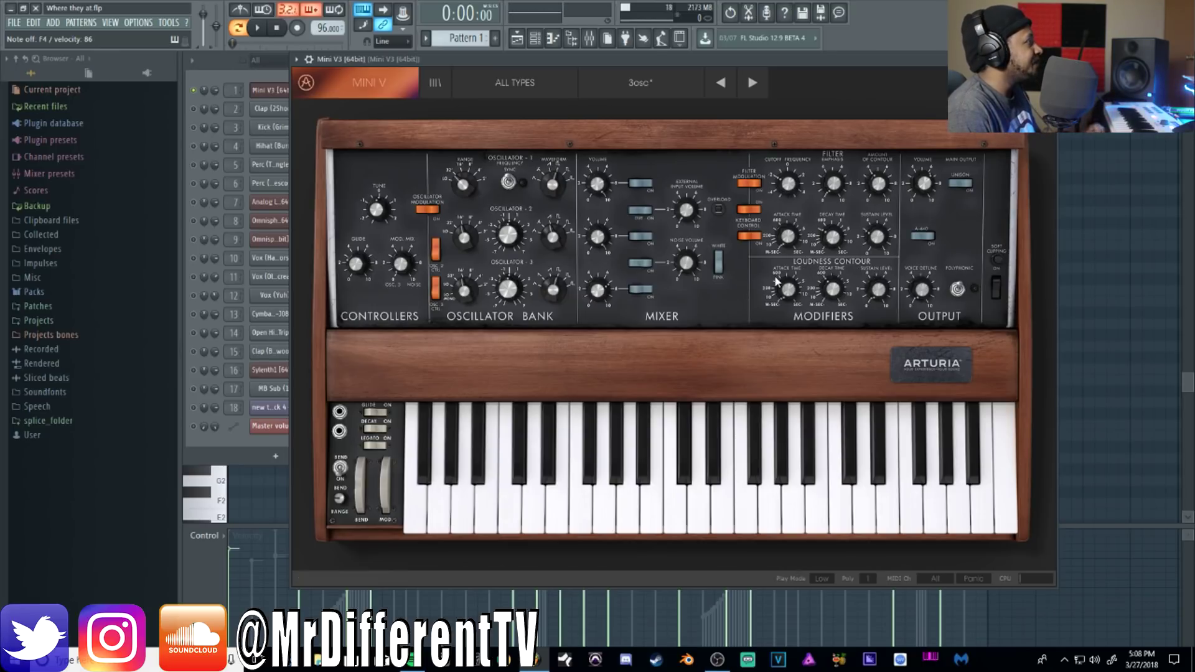
pyautogui.moveTo(788, 288)
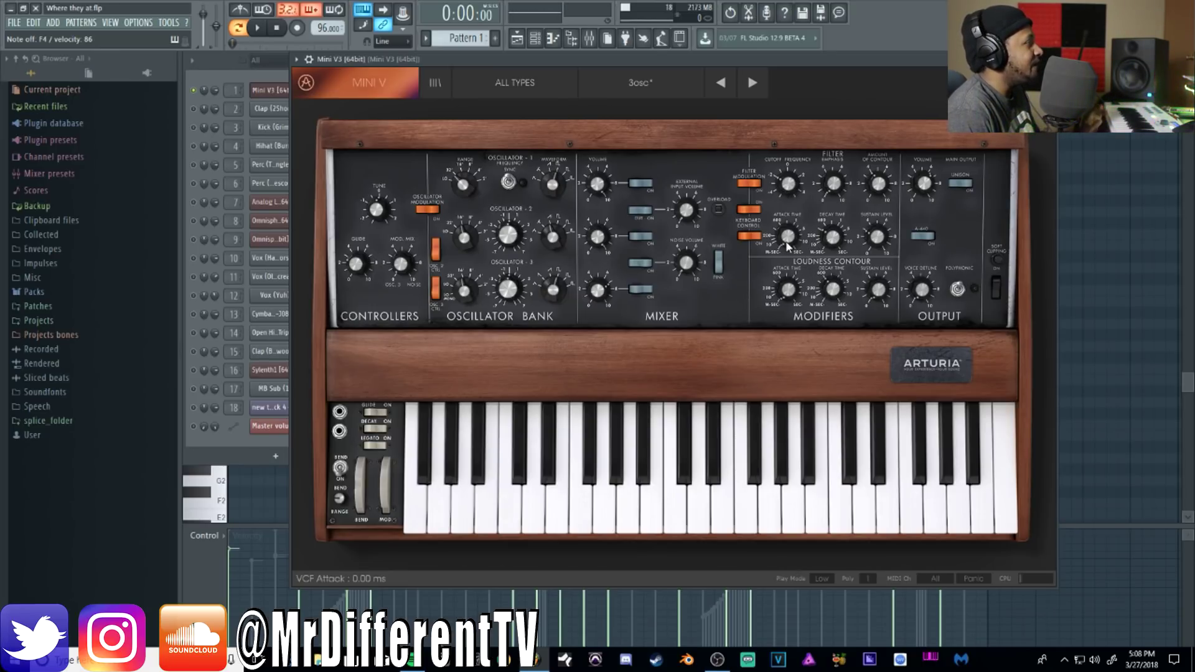
pyautogui.moveTo(824, 298)
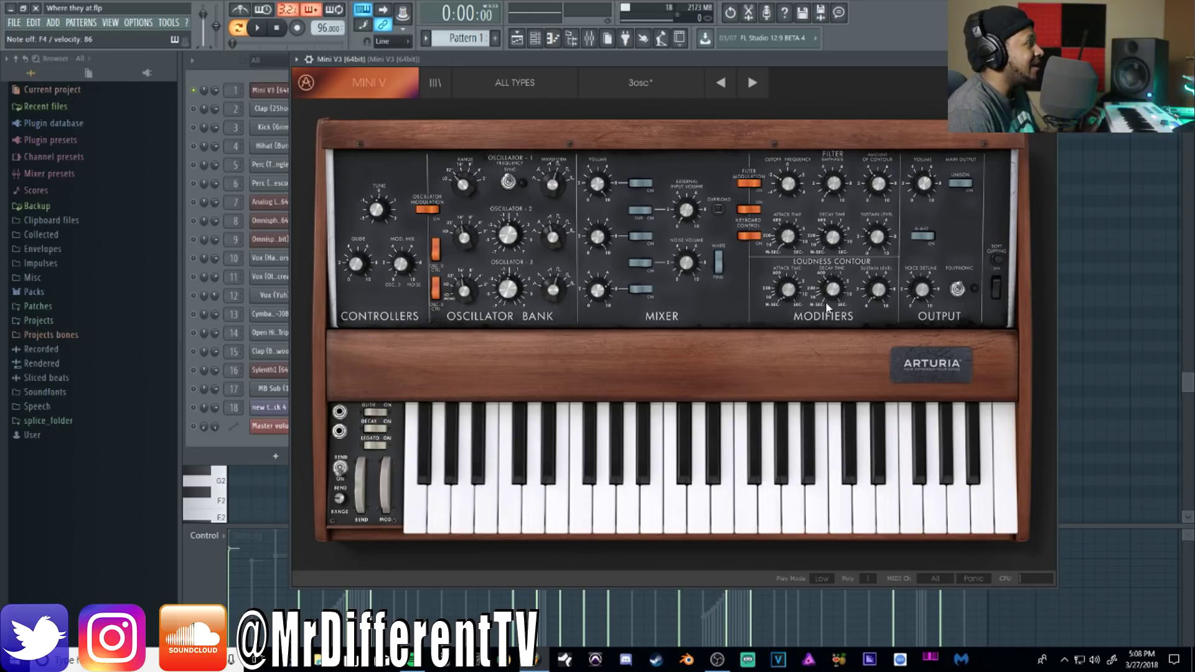
pyautogui.click(831, 304)
pyautogui.moveTo(828, 242)
pyautogui.moveTo(833, 286)
pyautogui.moveTo(831, 287); pyautogui.dragTo(838, 330)
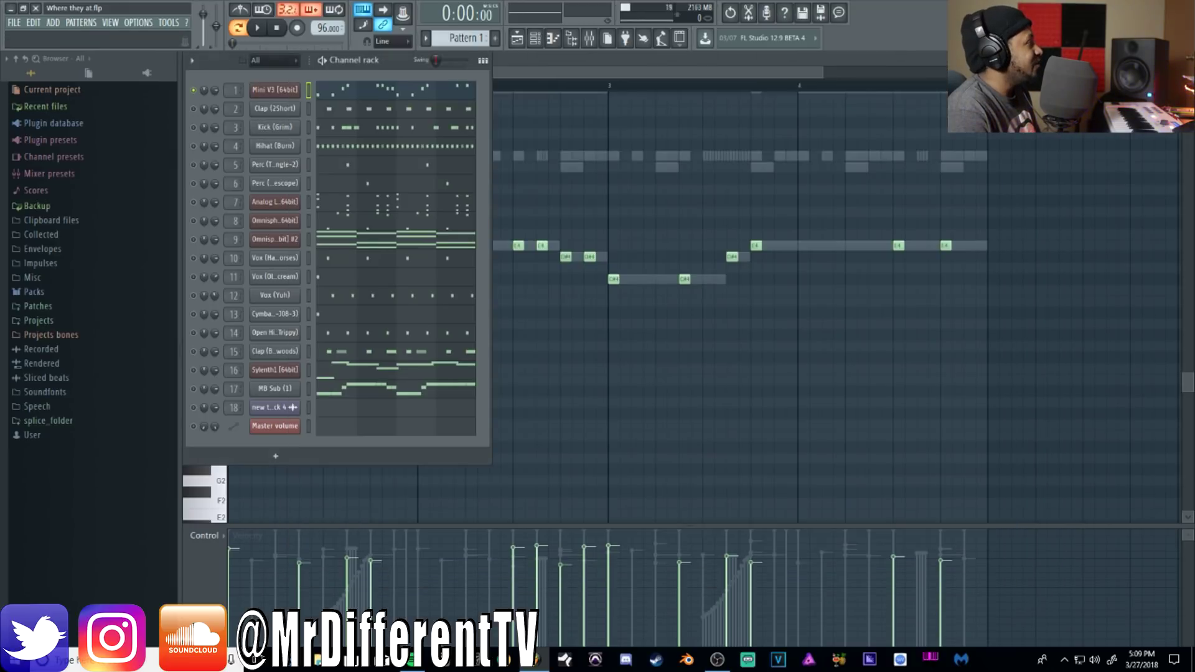
# - Try to open the FabFilter Pro-Q 2 effect on the Mini V3's mixer track
pyautogui.click(275, 89)
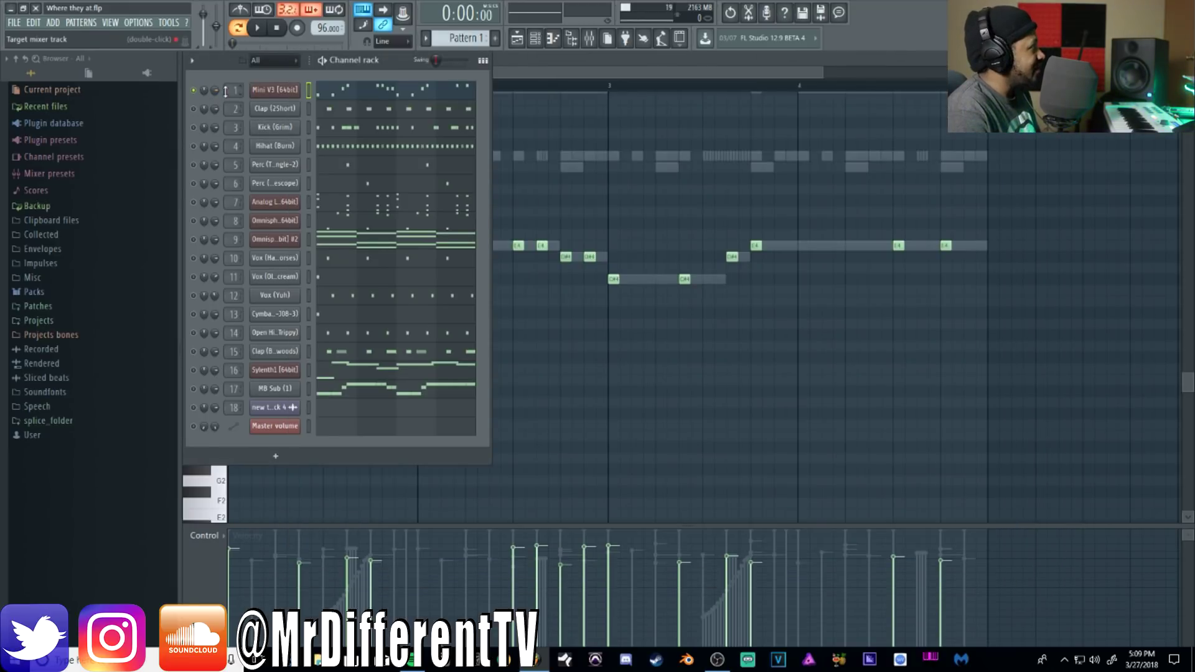
pyautogui.doubleClick(226, 90)
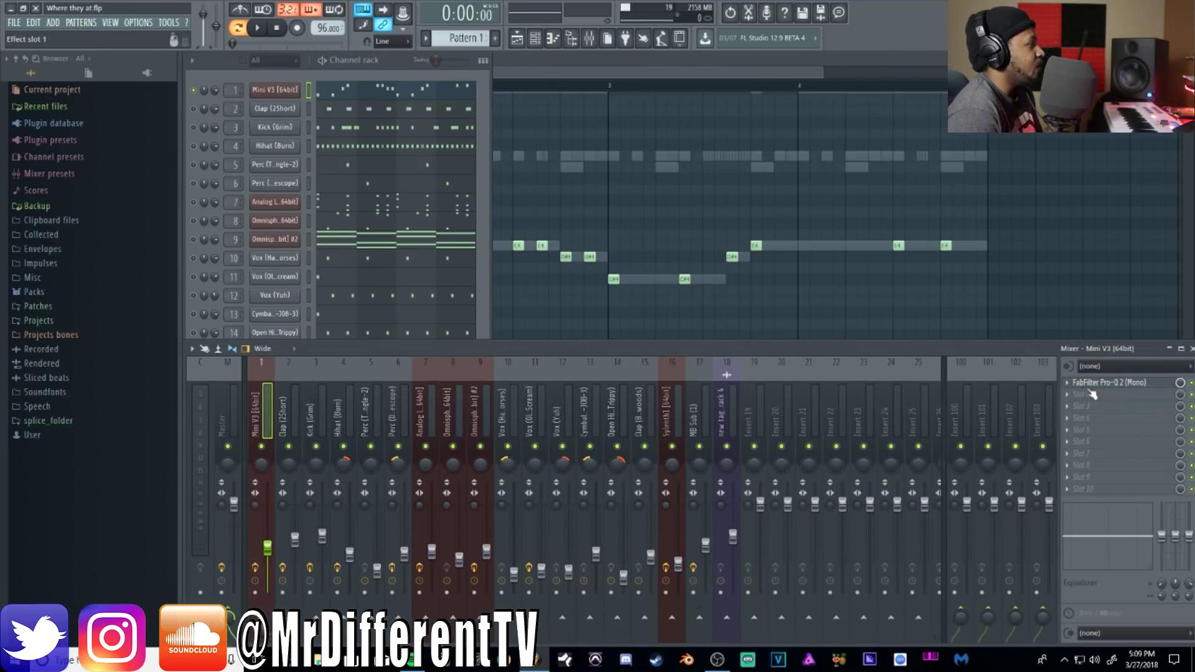
pyautogui.click(1118, 388)
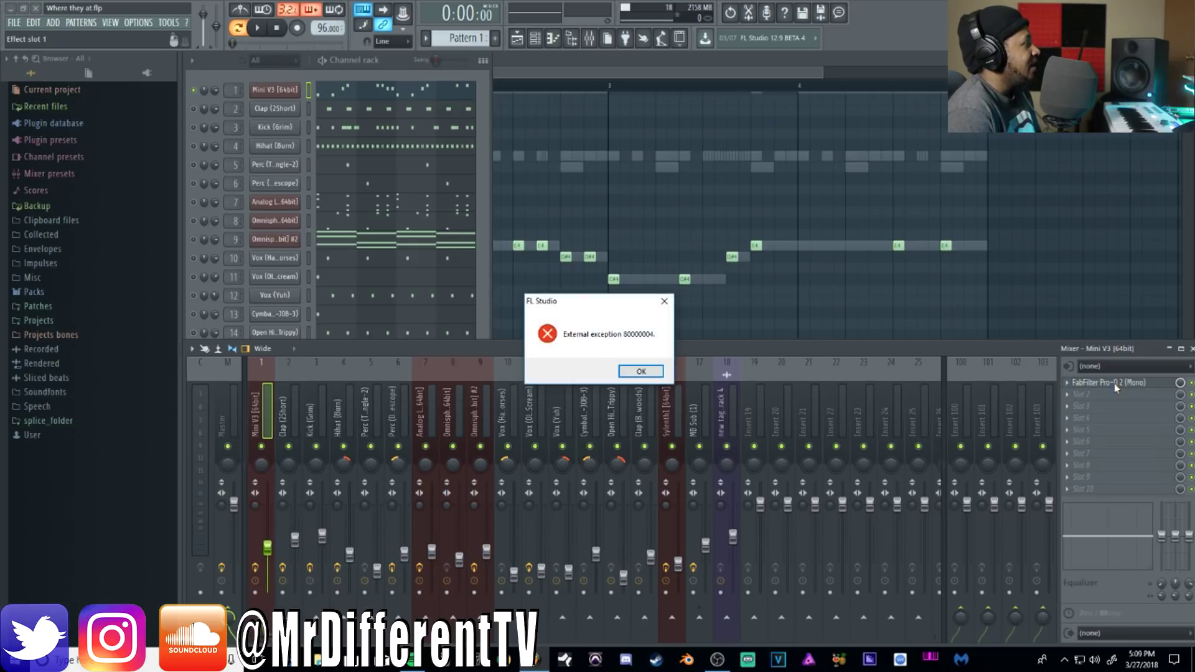
pyautogui.click(651, 370)
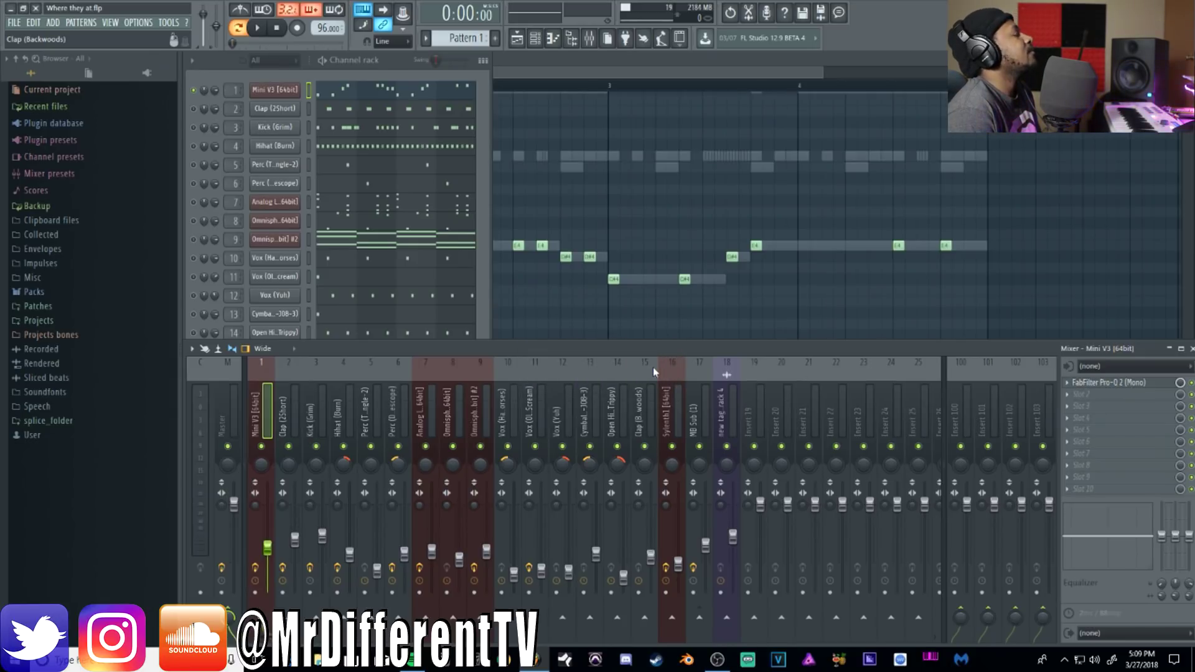
# - Reload the recent project "Where they at.flp" without saving the current changes
pyautogui.click(20, 26)
pyautogui.click(45, 150)
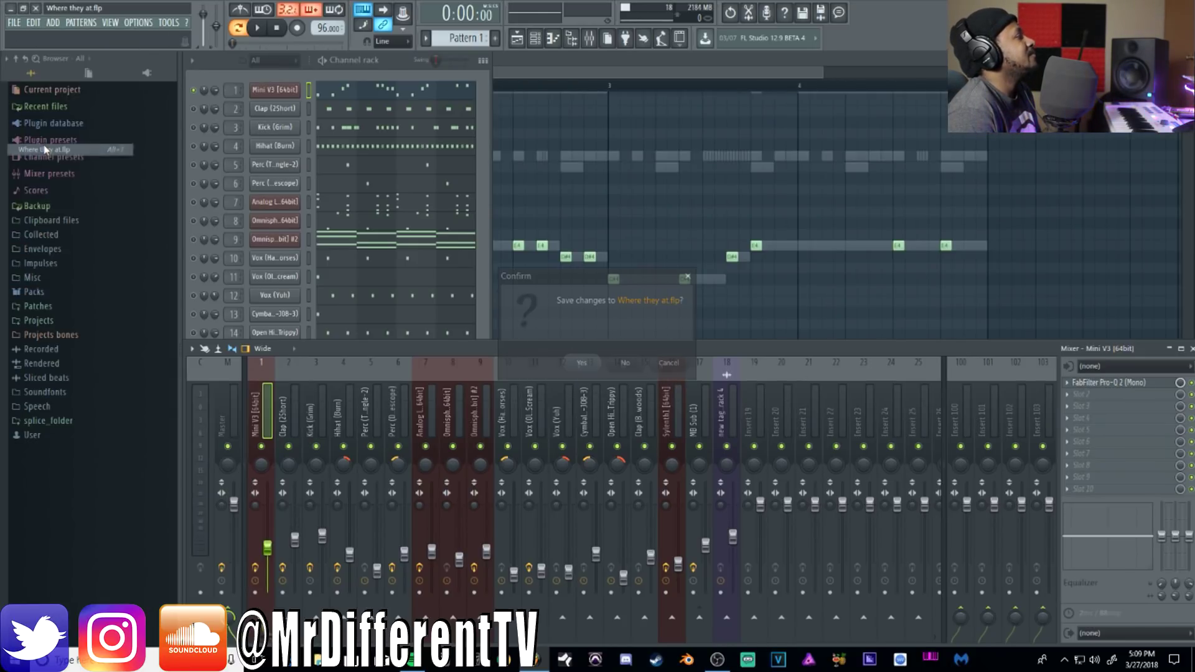
pyautogui.click(627, 361)
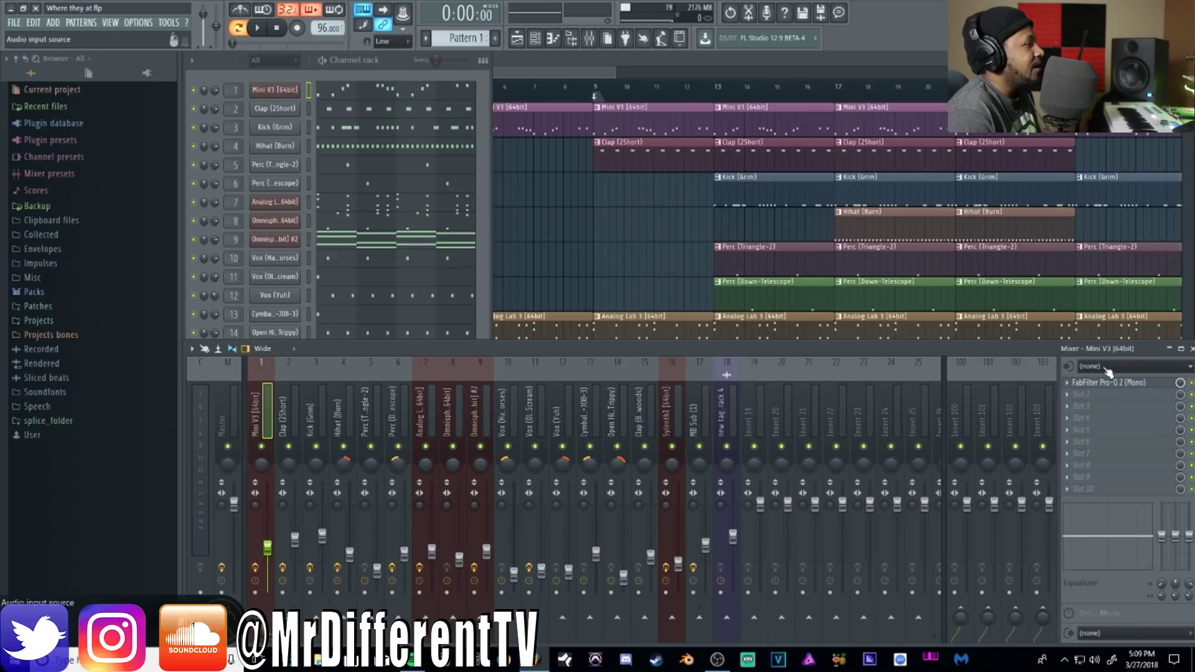
# - Inspect the FabFilter Pro-Q 2 low-cut curve on the Mini V3's mixer track and close the effect
pyautogui.click(1121, 384)
pyautogui.moveTo(738, 340); pyautogui.dragTo(828, 57)
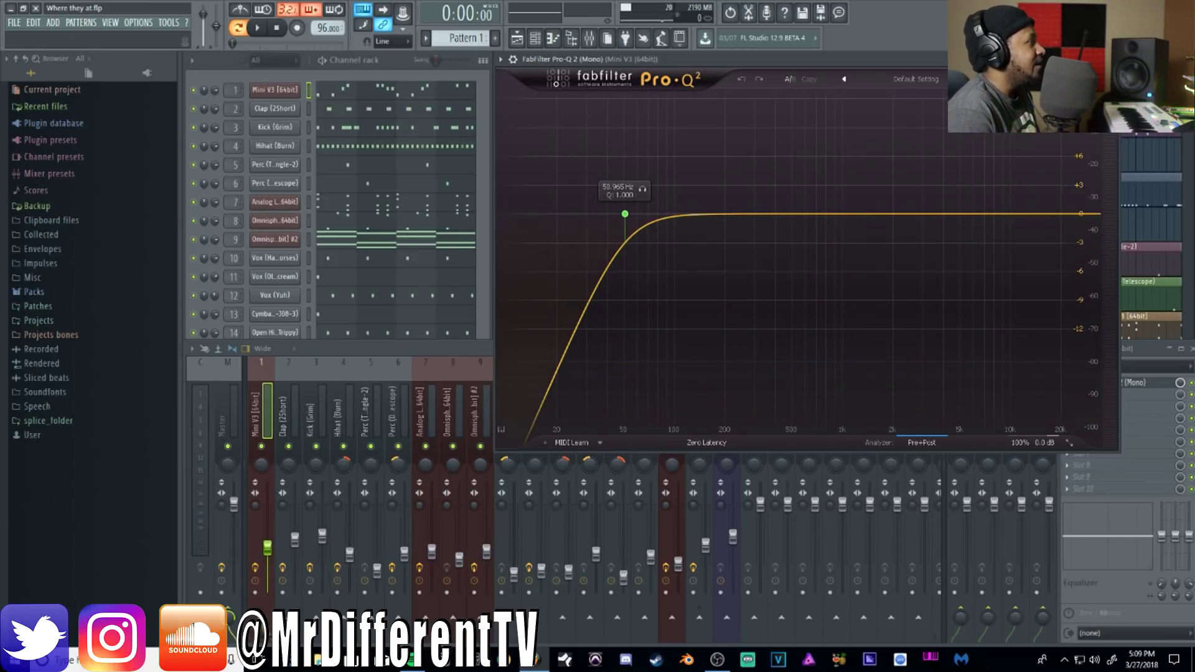
pyautogui.press('Escape')
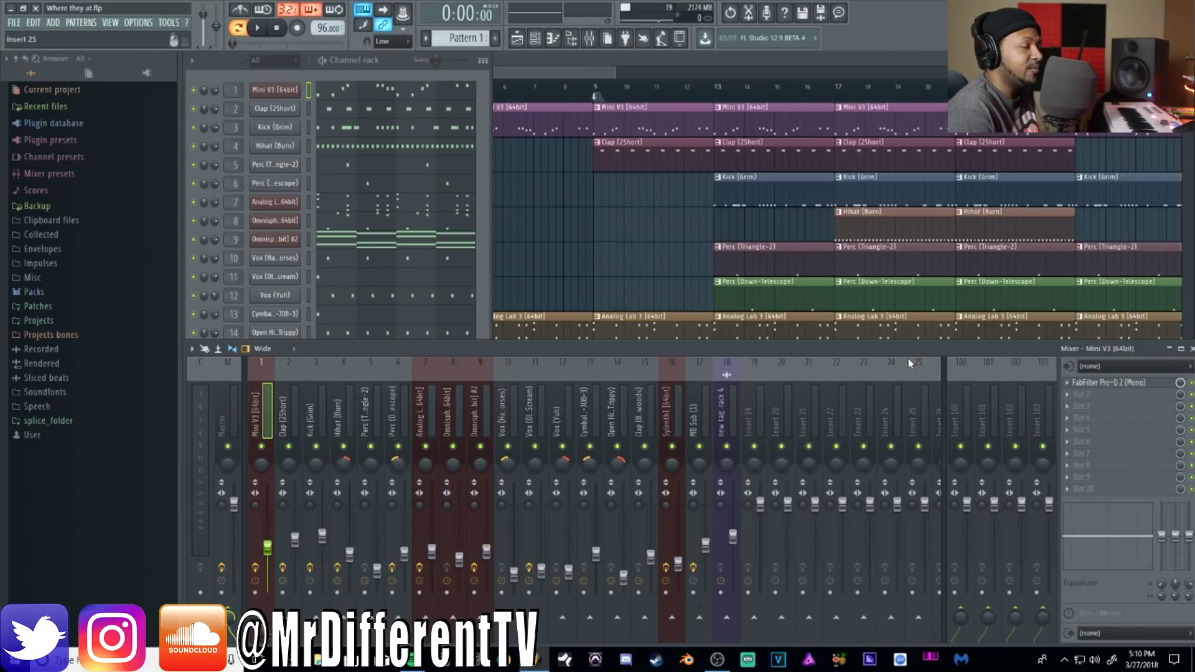
# - Solo the Clap (2Short) channel in the channel rack and play the pattern briefly to hear it
pyautogui.click(488, 89)
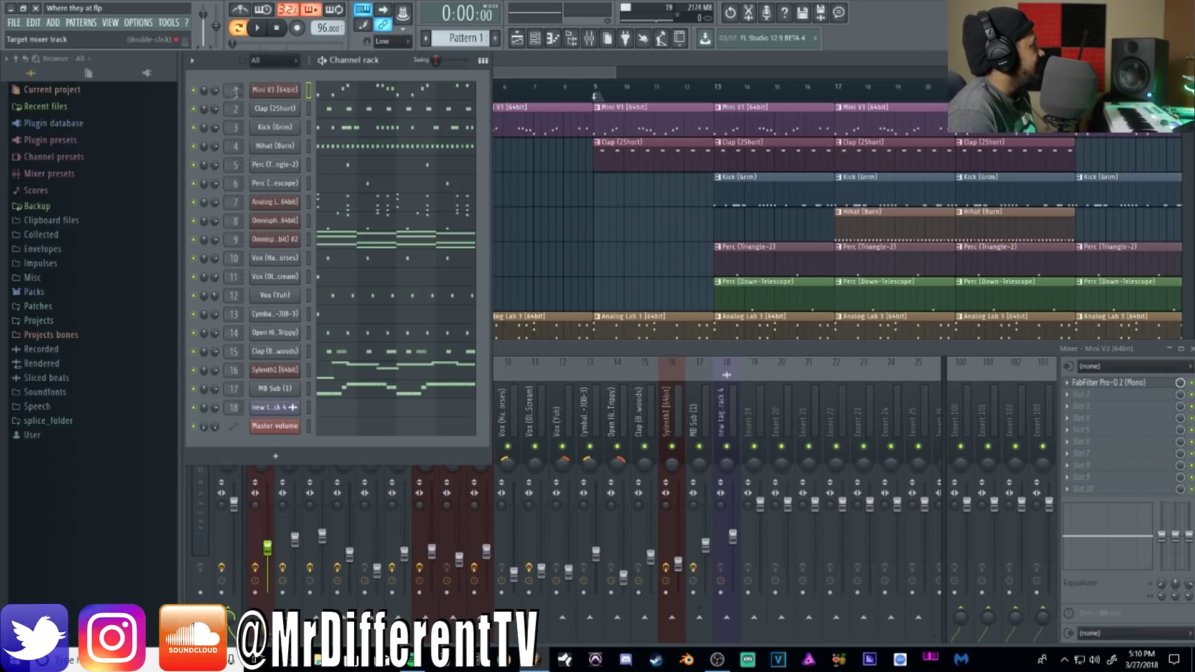
pyautogui.rightClick(201, 113)
pyautogui.click(209, 118)
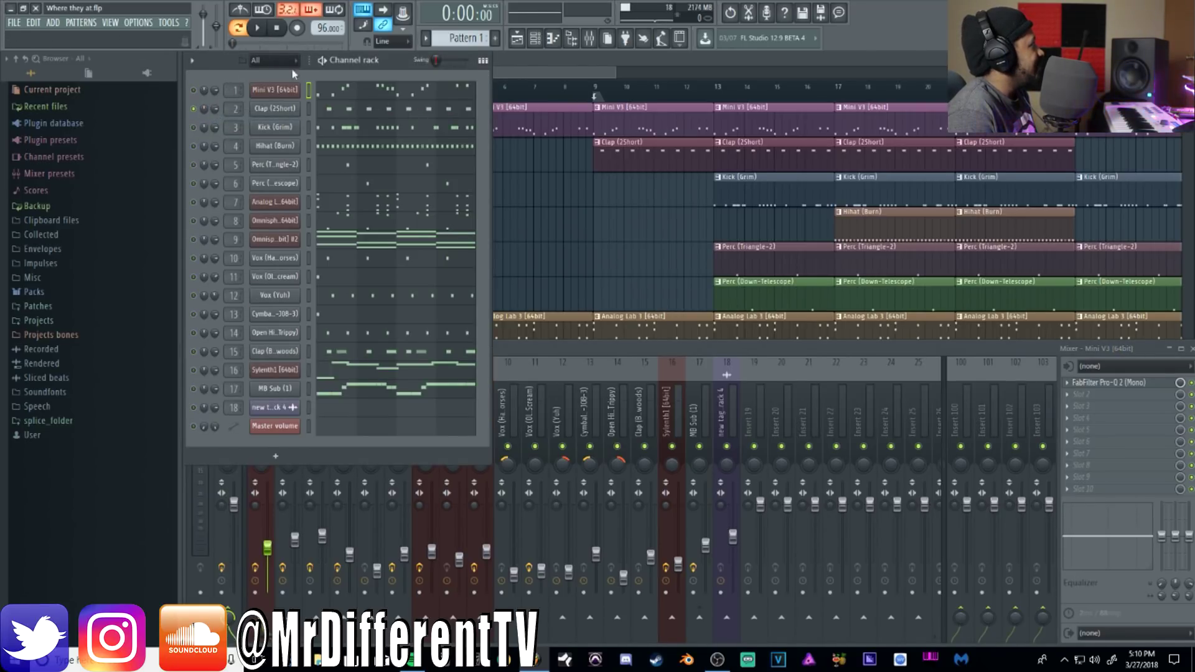
pyautogui.press('space')
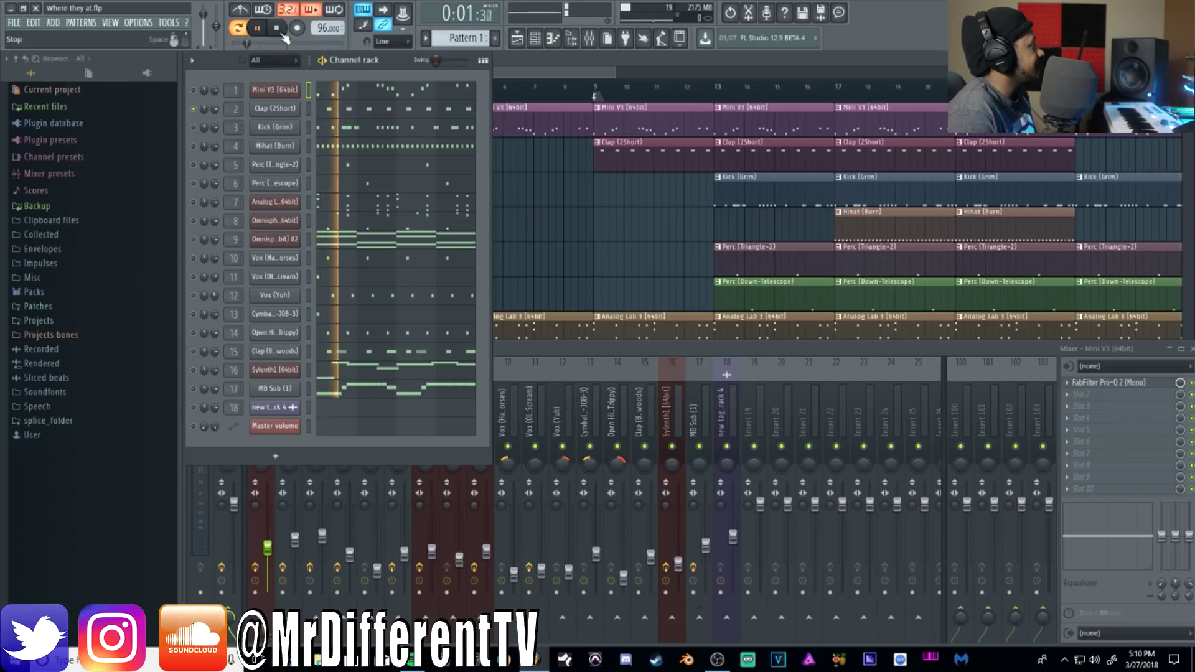
pyautogui.press('space')
# - View the Clap (2Short) note pattern in the piano roll and return to the channel rack
pyautogui.press('F7')
pyautogui.scroll(4, 373, 162)
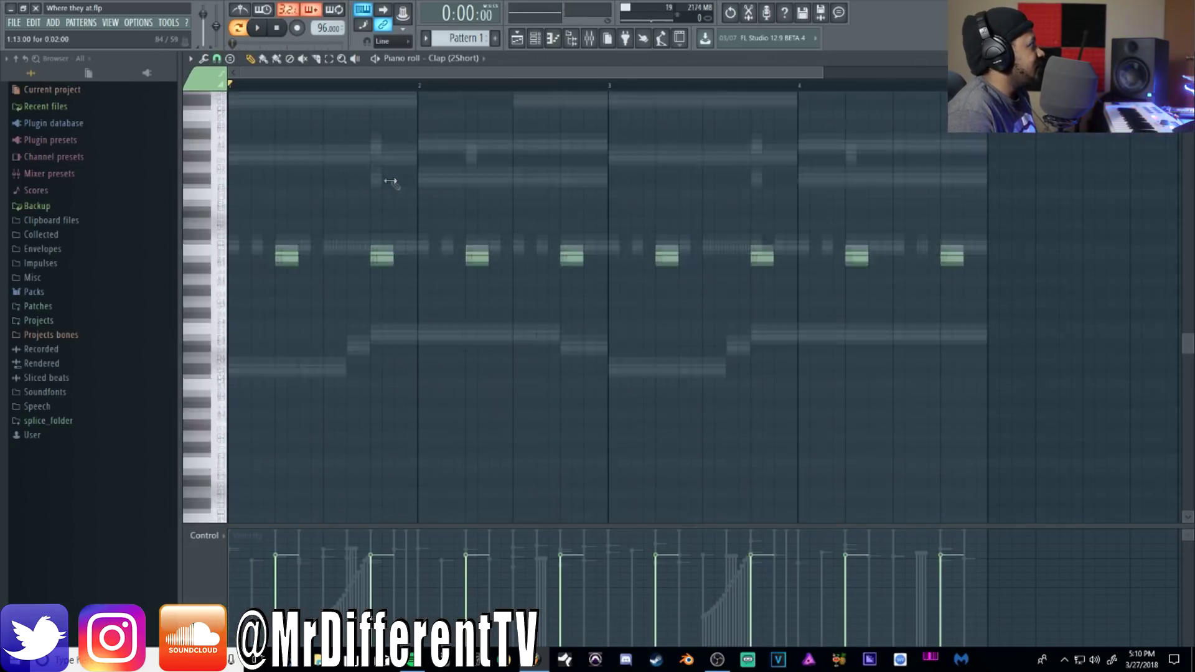
pyautogui.press('F6')
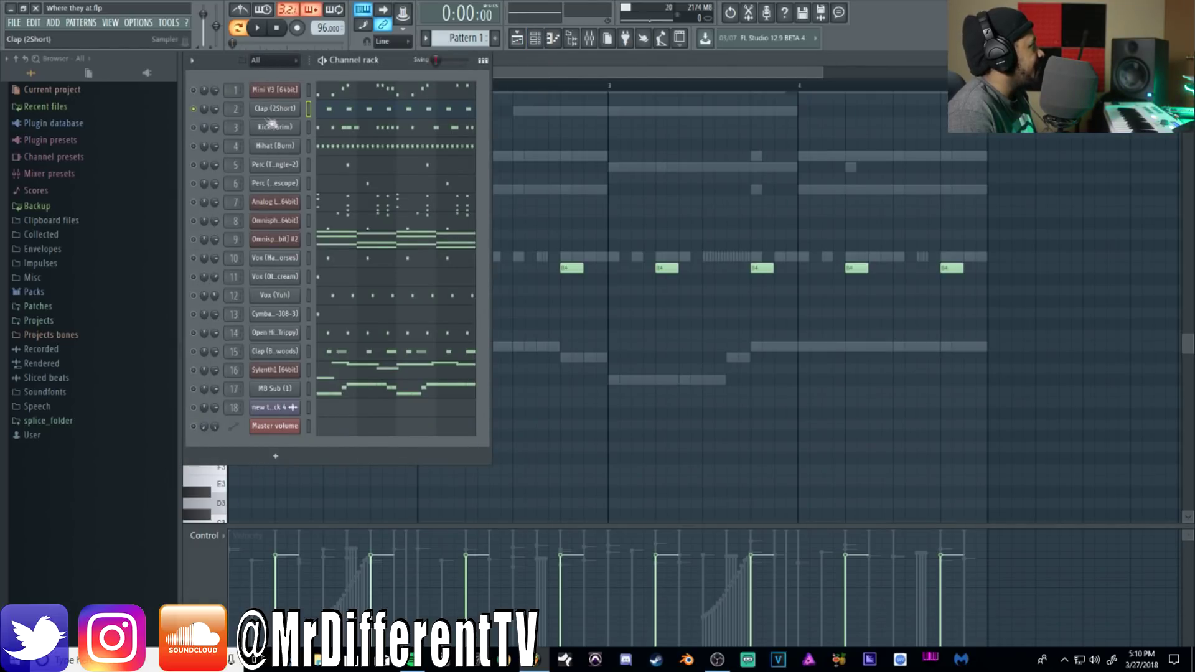
# - Inspect the Fruity parametric EQ 2 and Fruity Reeverb 2 effects on the Clap (2Short) mixer track
pyautogui.press('F9')
pyautogui.click(1119, 387)
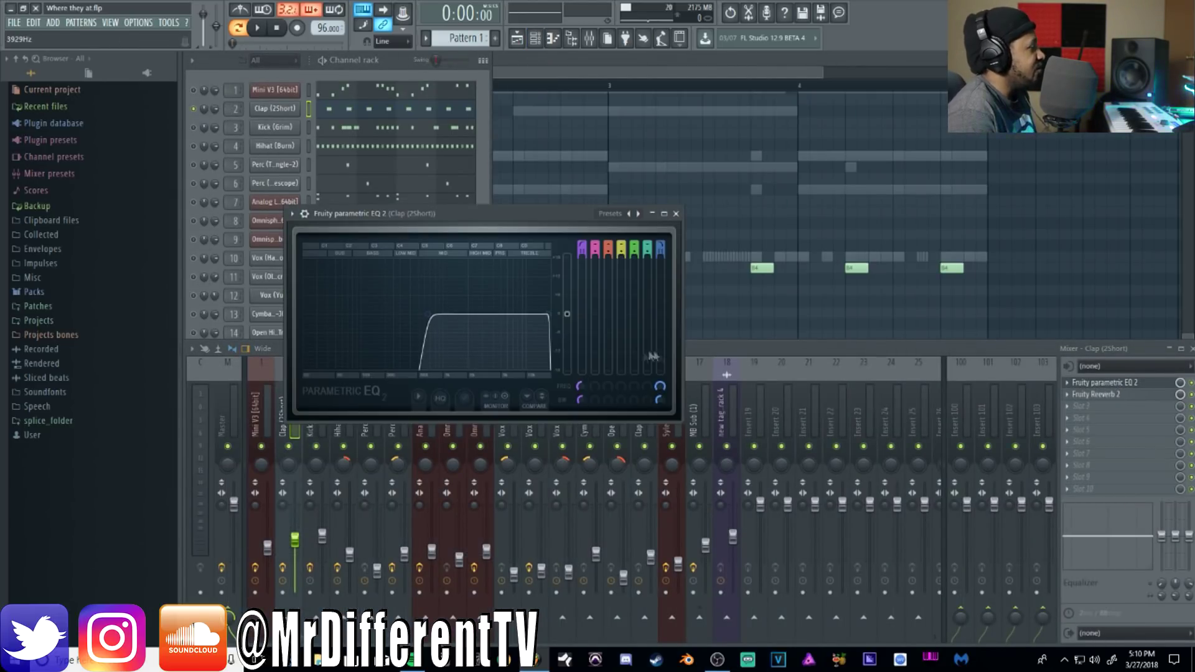
pyautogui.click(1108, 394)
pyautogui.moveTo(539, 238); pyautogui.dragTo(626, 113)
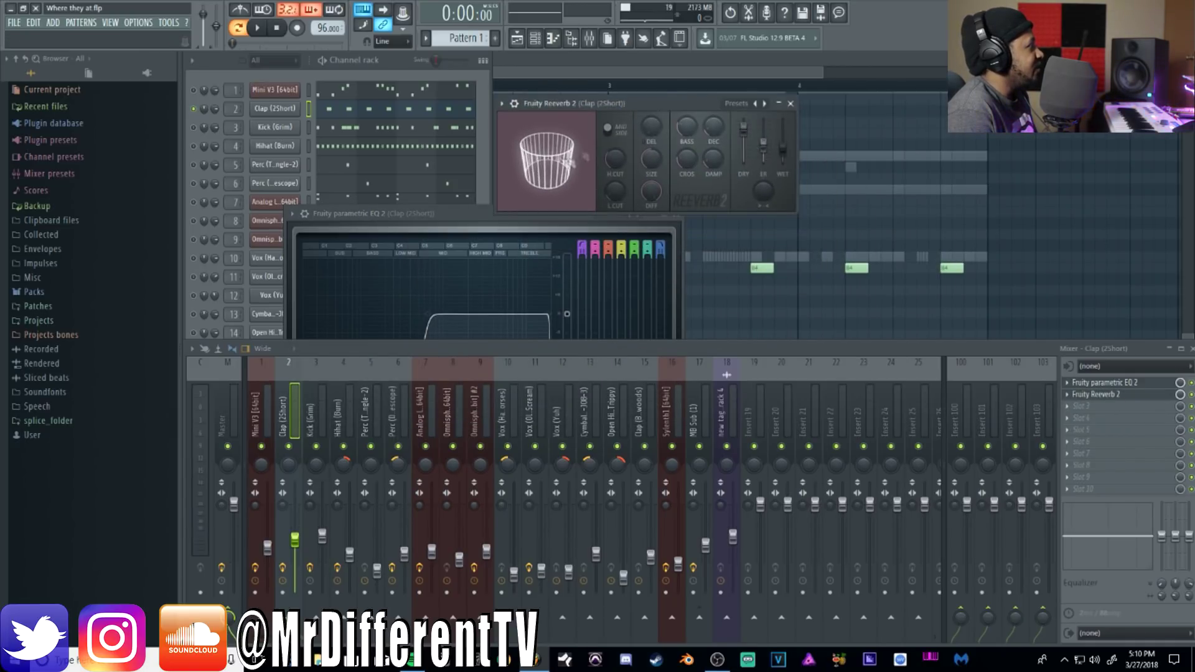
pyautogui.click(790, 103)
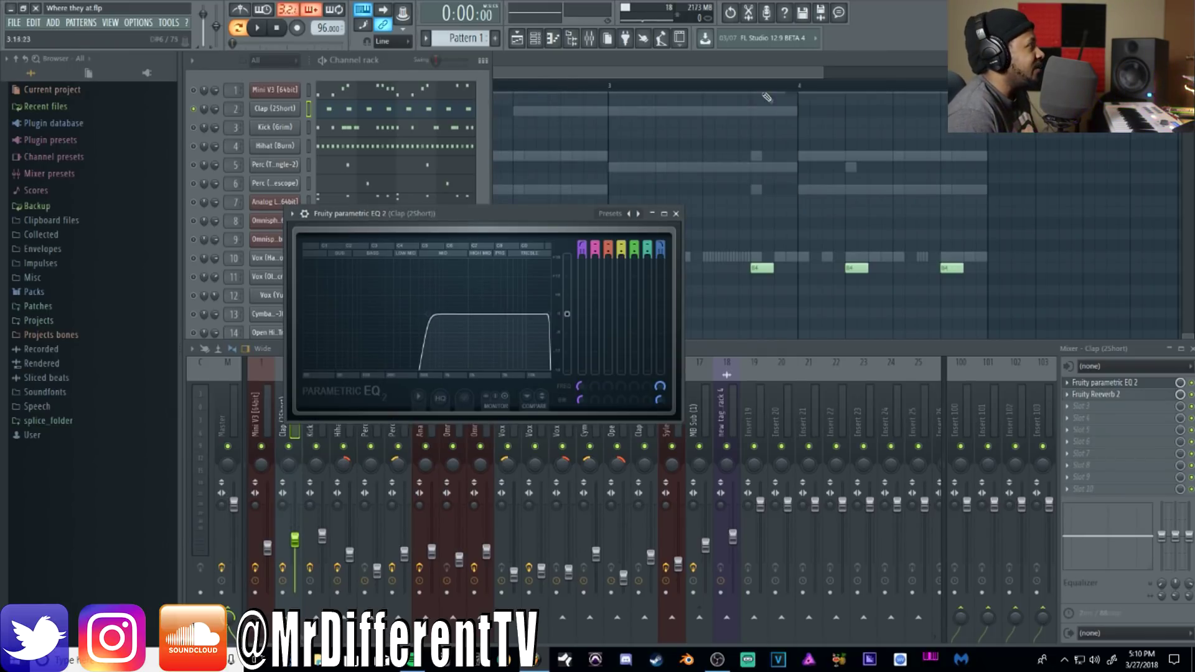
# - Solo the Hihat (Burn) channel and audition its sample from the channel settings
pyautogui.click(480, 94)
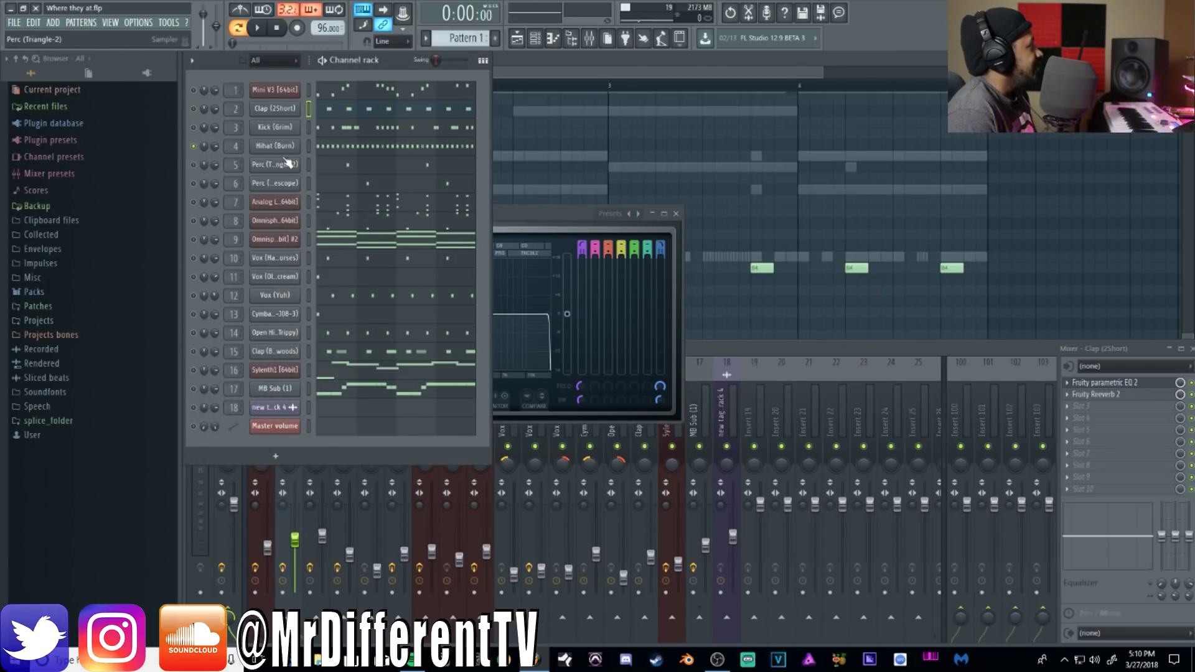
pyautogui.click(260, 150)
pyautogui.click(386, 414)
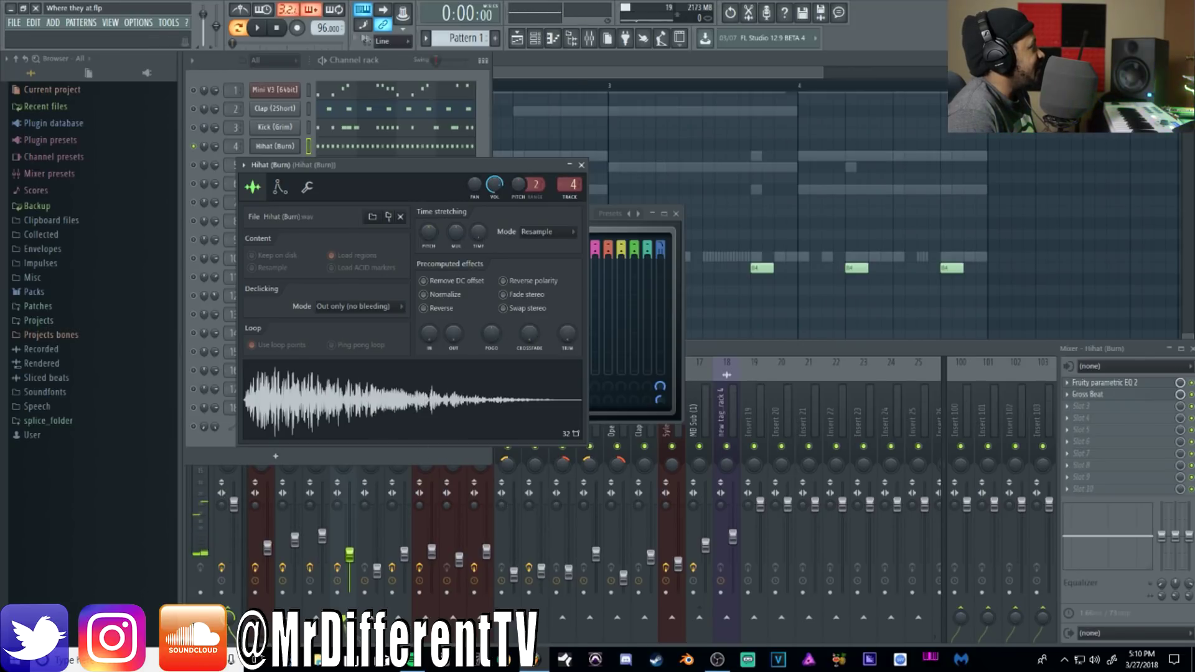
# - Play the soloed hi-hat pattern while viewing its notes and velocities in the piano roll, and stop playback
pyautogui.click(257, 28)
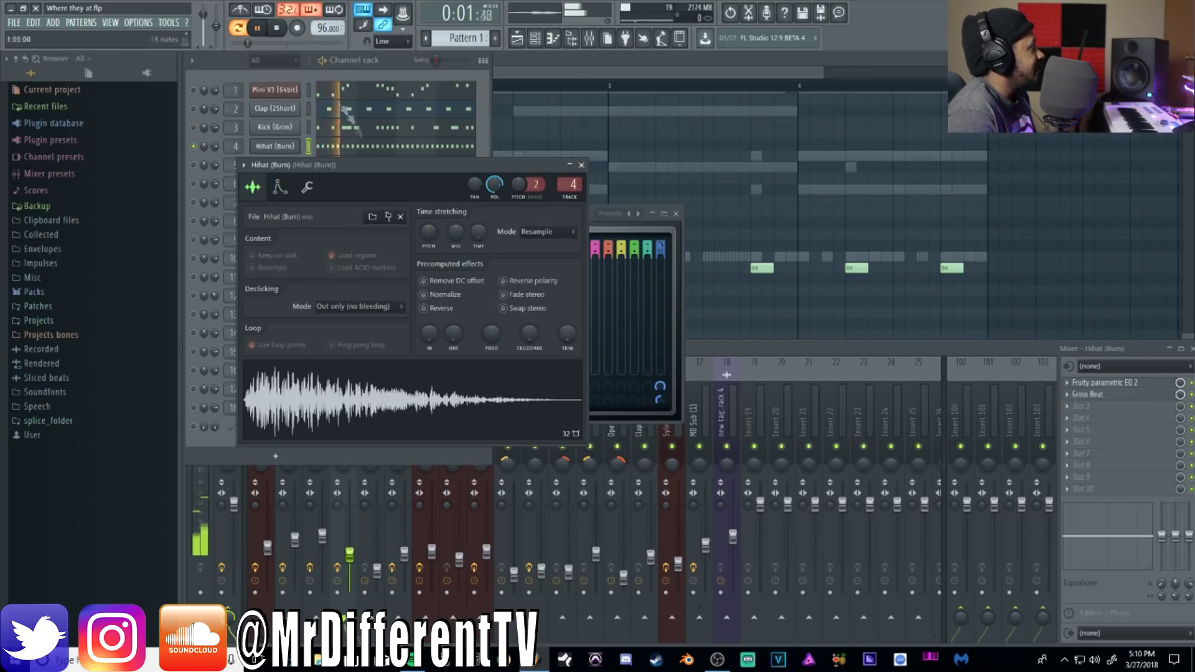
pyautogui.click(372, 146)
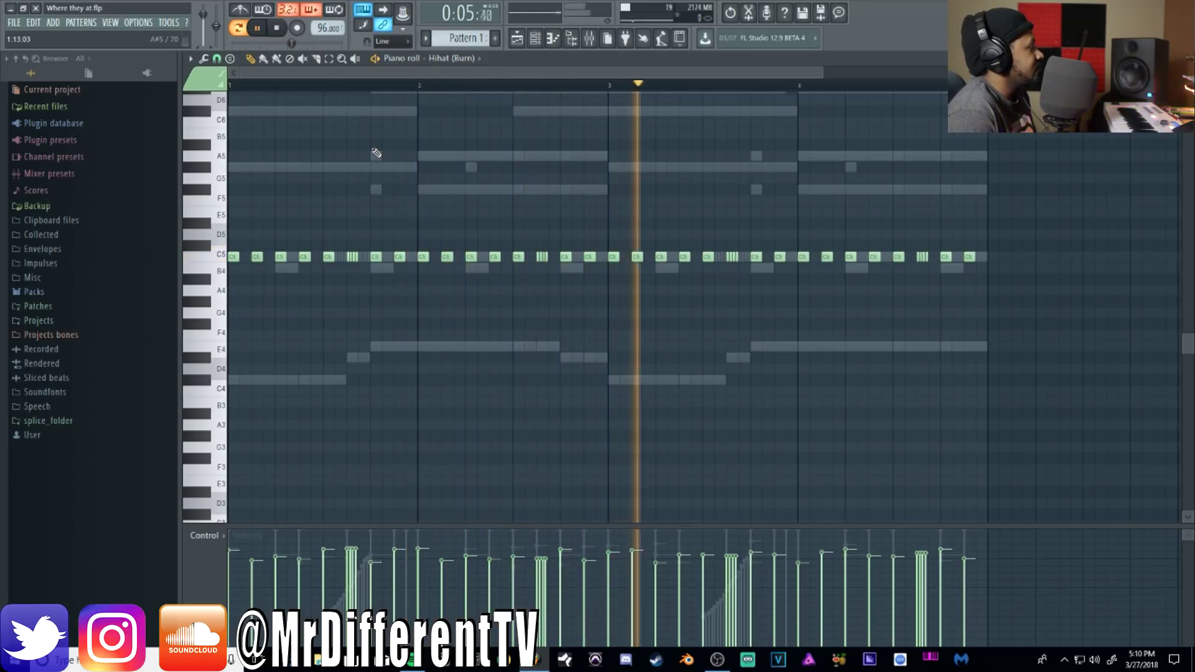
pyautogui.press('space')
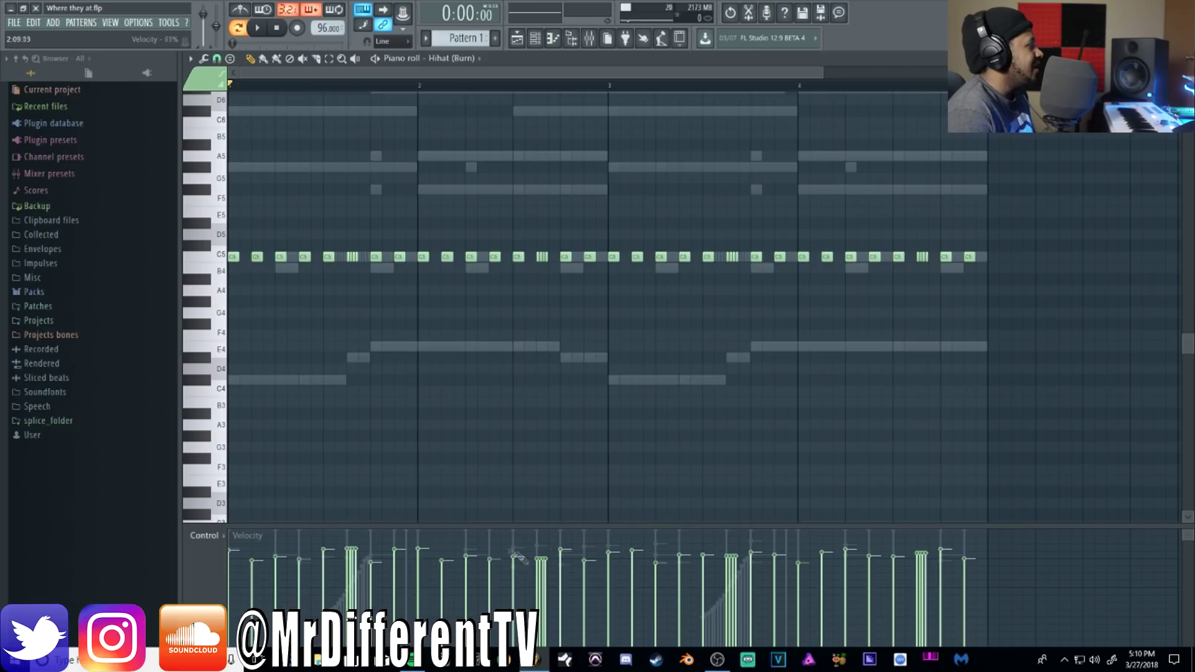
# - Inspect the Fruity parametric EQ 2 and Gross Beat effects on the Hihat (Burn) mixer track and return to the channel rack
pyautogui.click(588, 39)
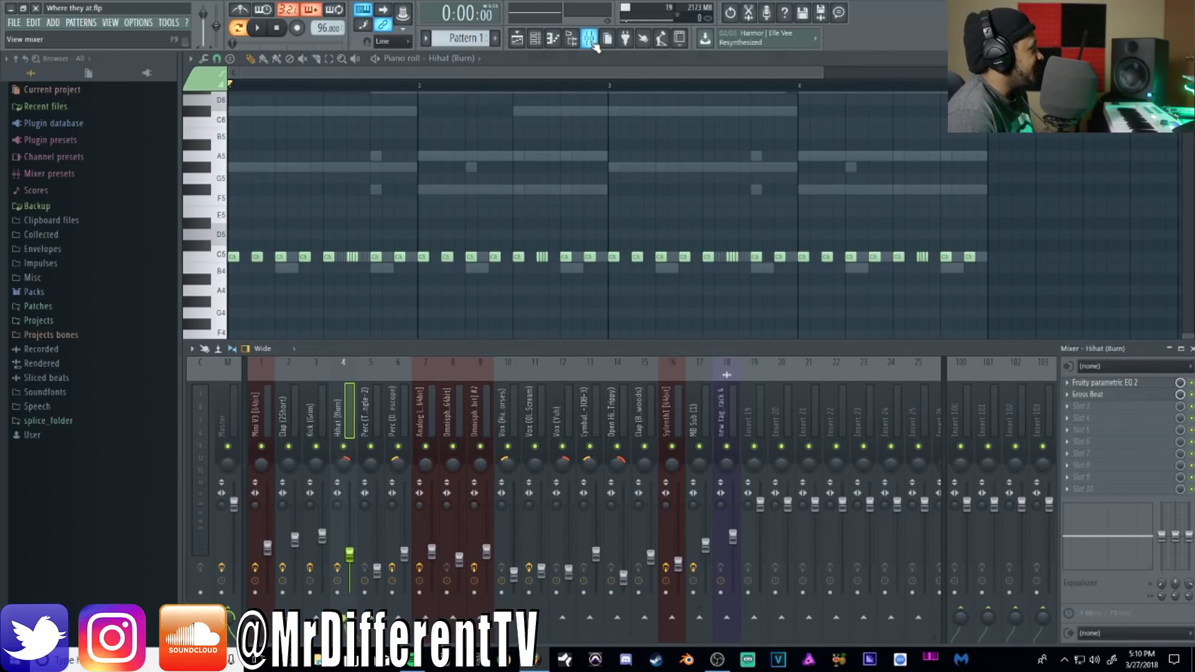
pyautogui.click(1114, 387)
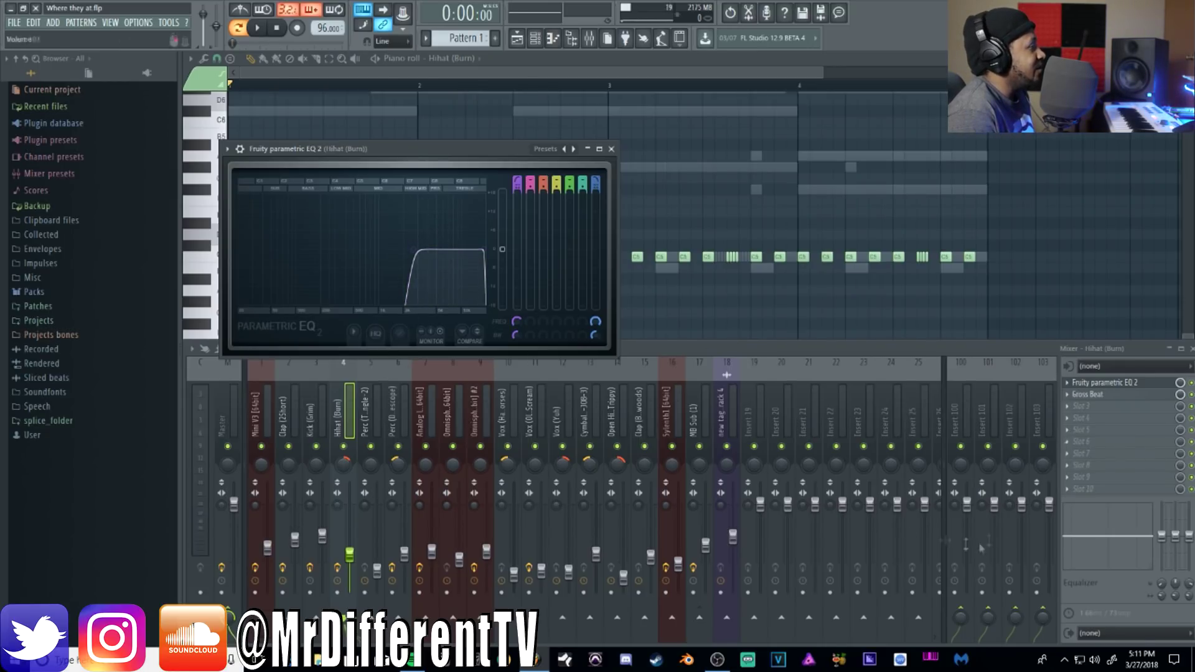
pyautogui.click(1096, 394)
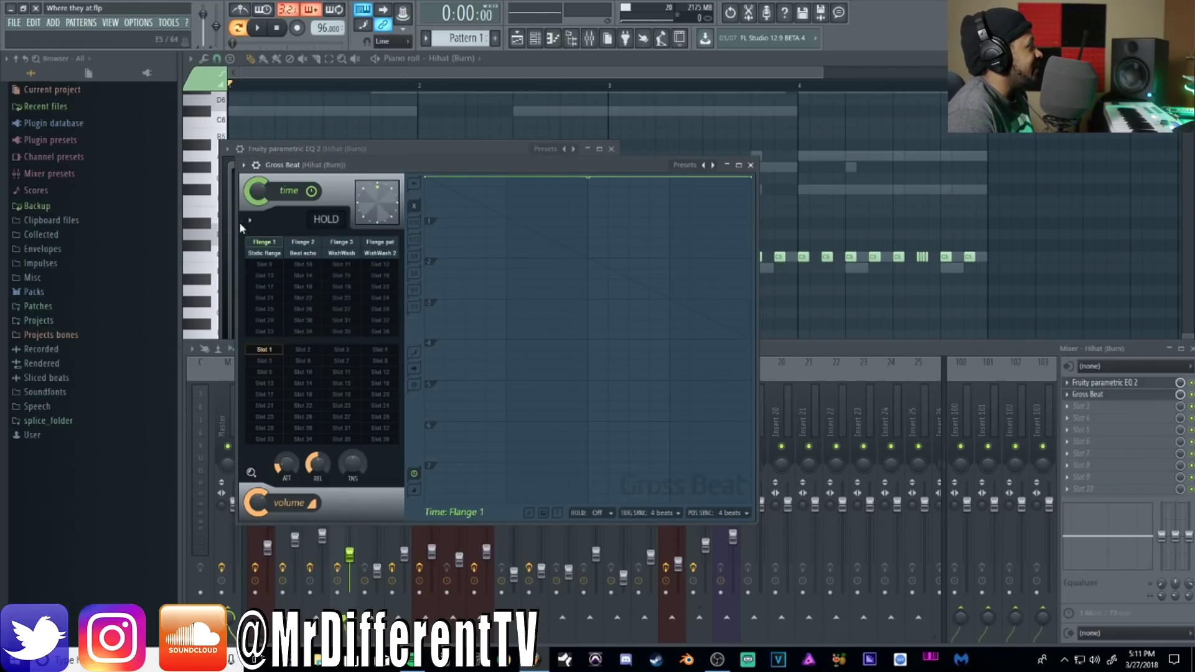
pyautogui.click(752, 165)
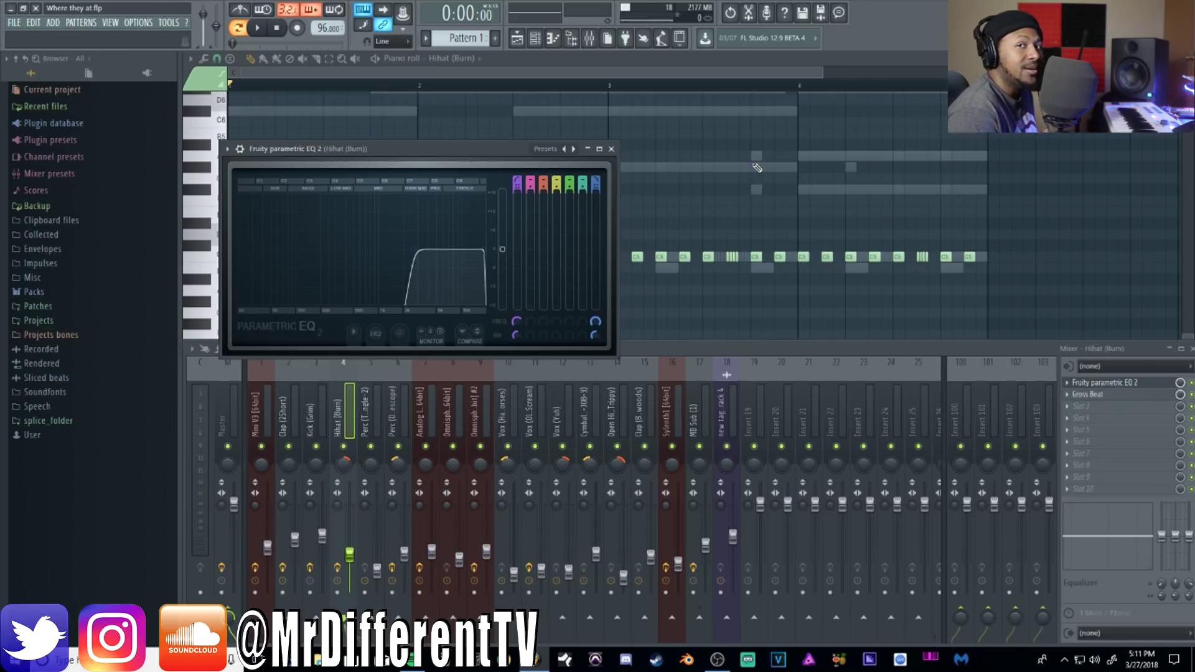
pyautogui.click(611, 150)
pyautogui.click(552, 38)
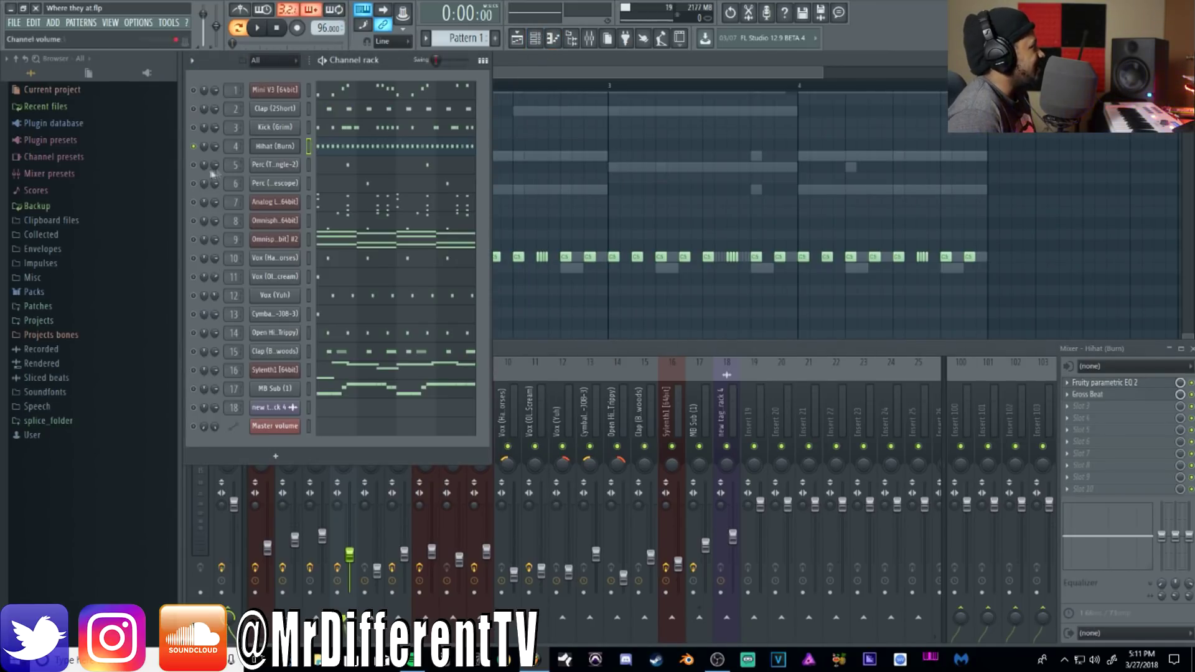
# - Audition the Perc (Triangle-2) sample from its channel settings and move the settings window clear of the channel rack
pyautogui.click(280, 165)
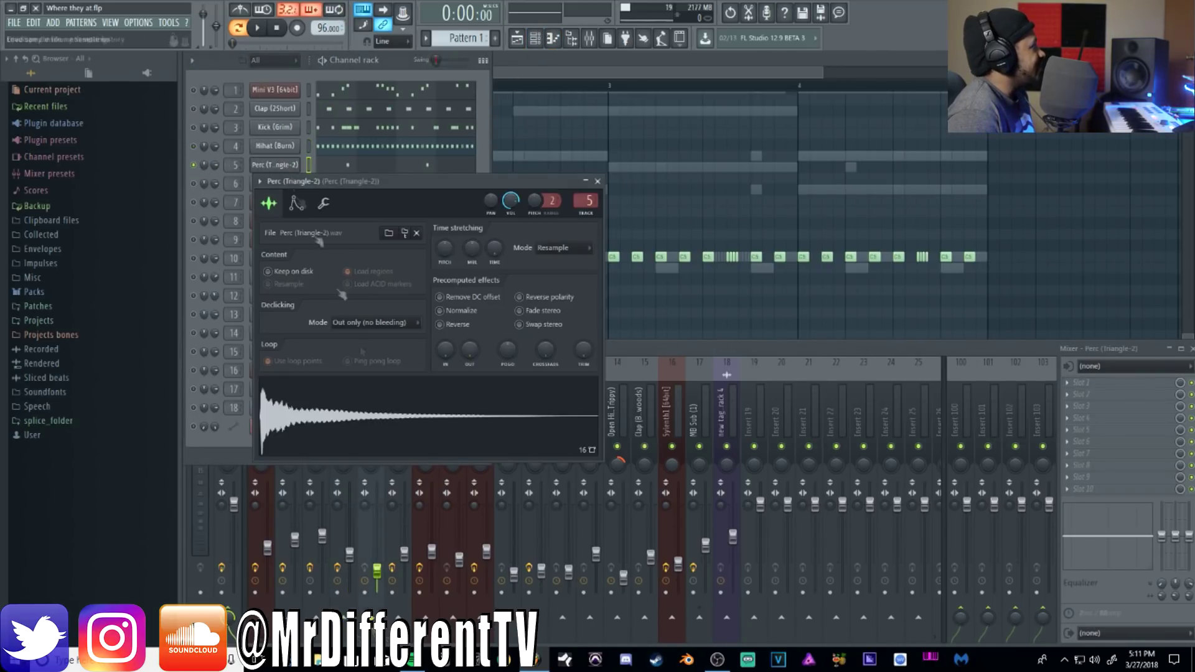
pyautogui.click(394, 421)
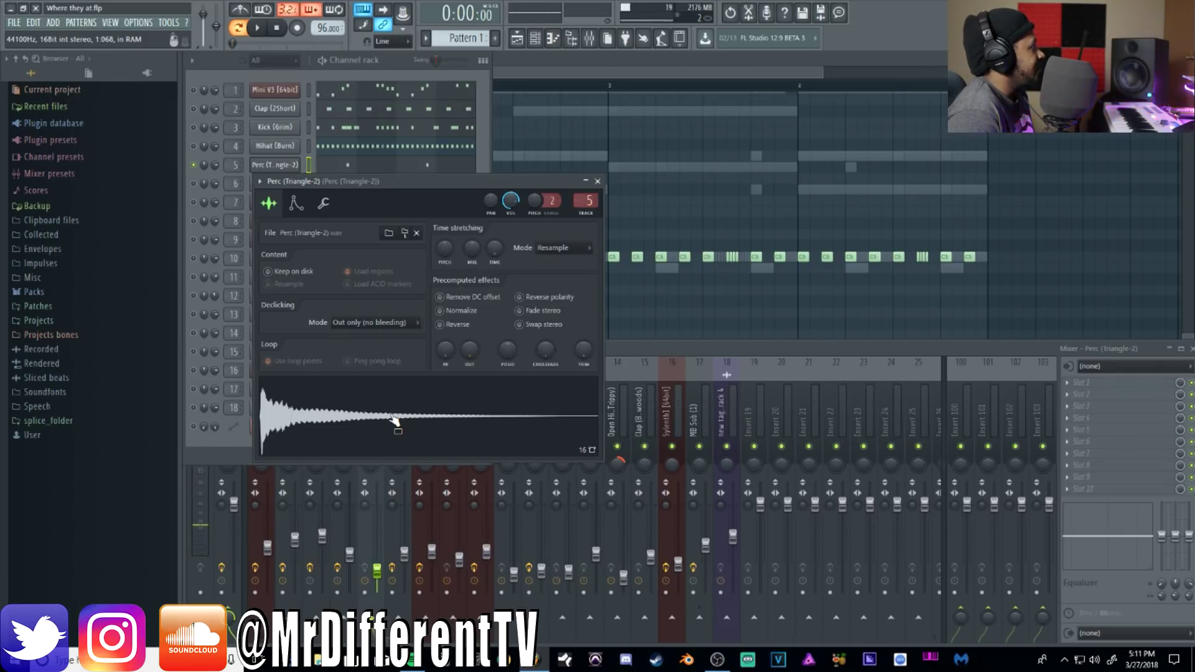
pyautogui.moveTo(453, 180); pyautogui.dragTo(695, 56)
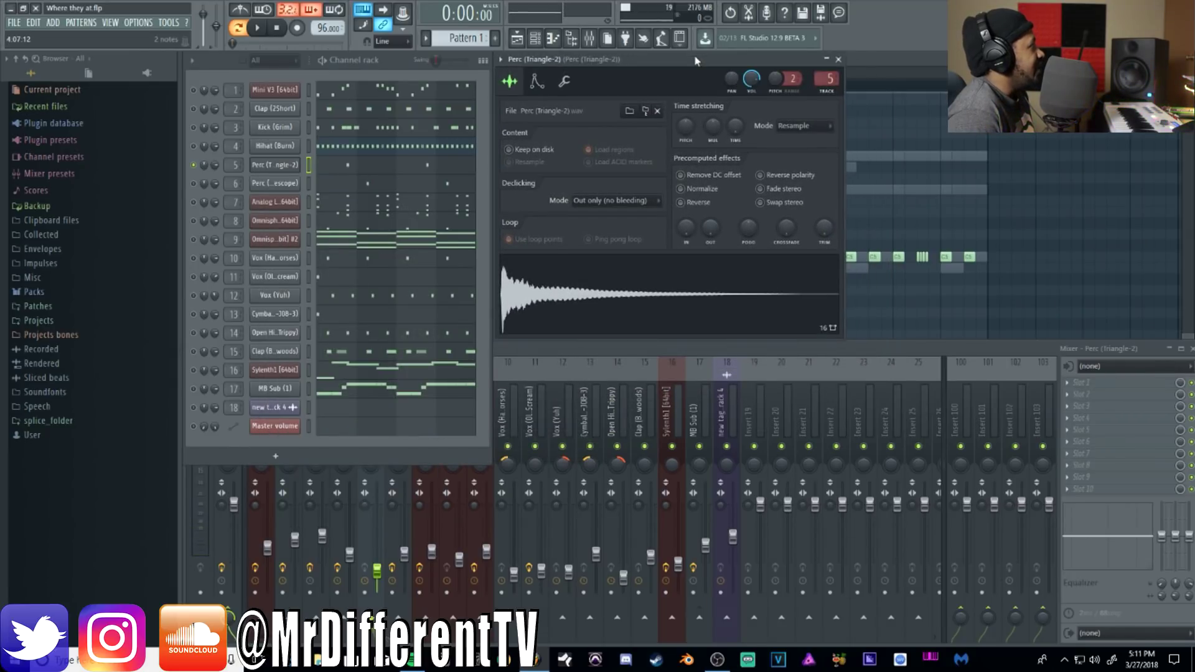
# - Unmute the clap alongside the hi-hat and Perc (Triangle-2), play the pattern with them together, and stop playback
pyautogui.click(196, 124)
pyautogui.click(258, 28)
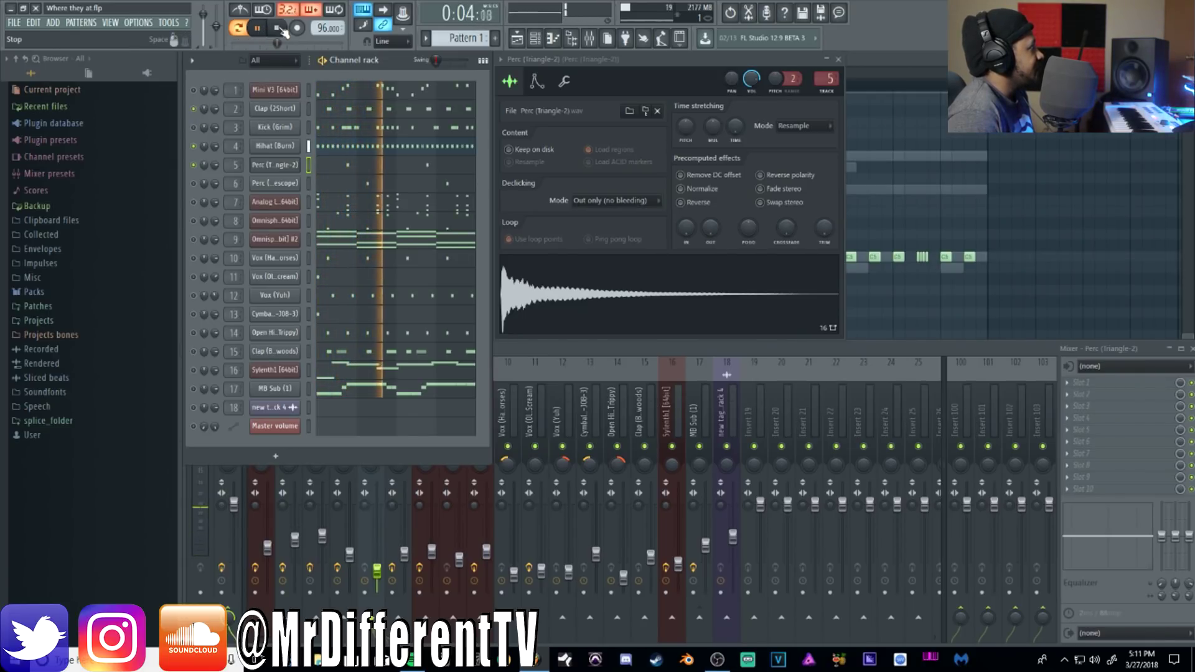
pyautogui.click(277, 28)
# - Audition the Perc (Down-Telescope) sample and inspect the Delay effect on its mixer track
pyautogui.click(274, 183)
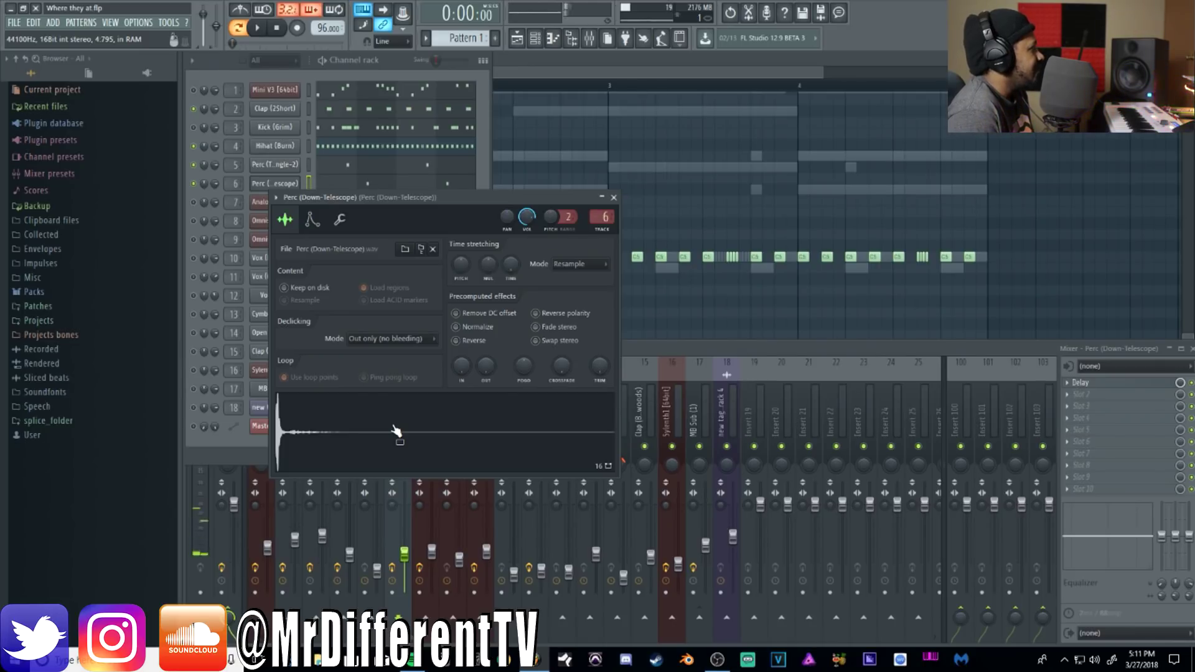
pyautogui.click(614, 198)
pyautogui.click(1111, 383)
pyautogui.moveTo(371, 223); pyautogui.dragTo(566, 101)
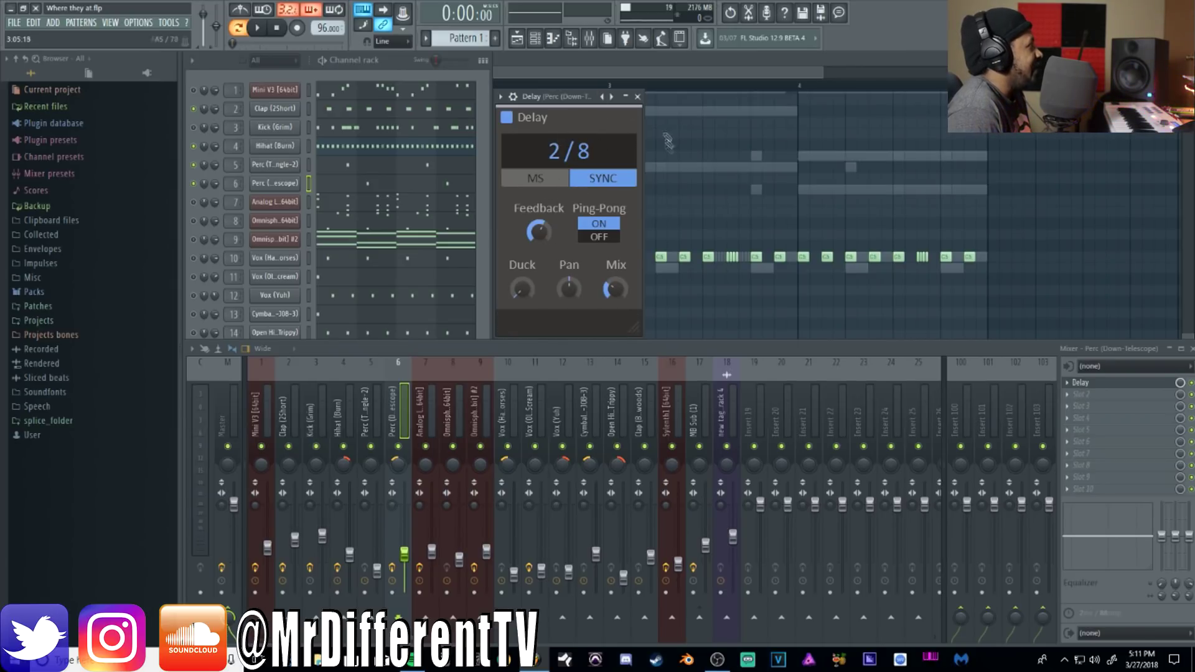
pyautogui.click(638, 96)
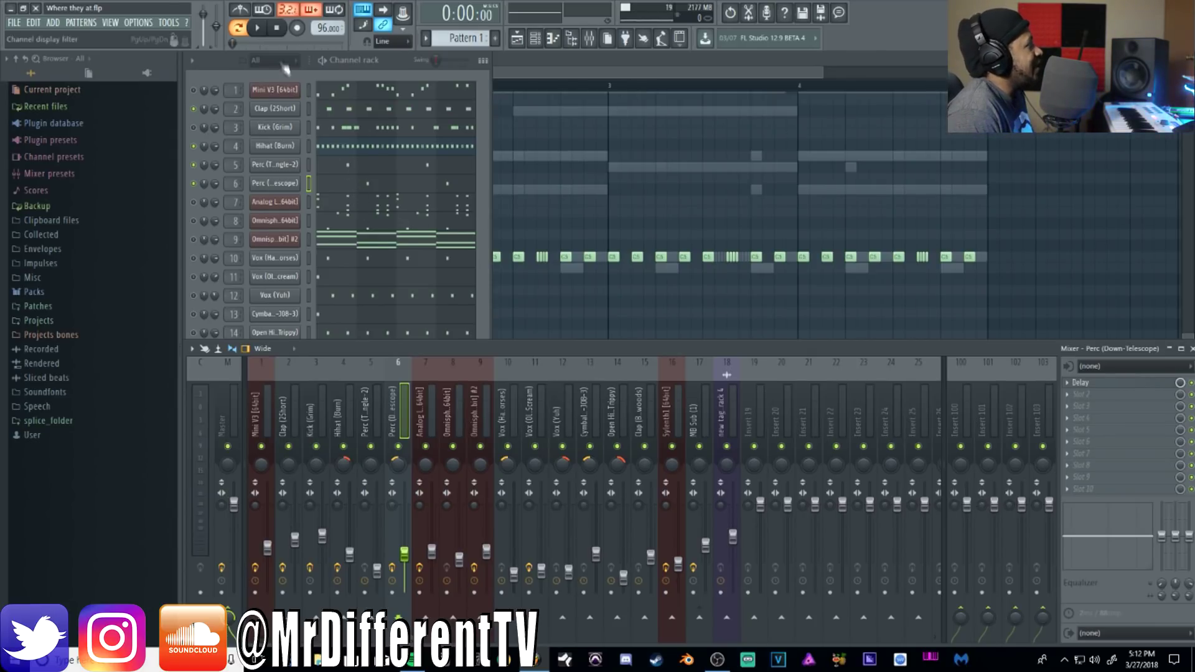
# - Play the clap, hi-hat and both percussion channels together, and stop playback
pyautogui.click(268, 31)
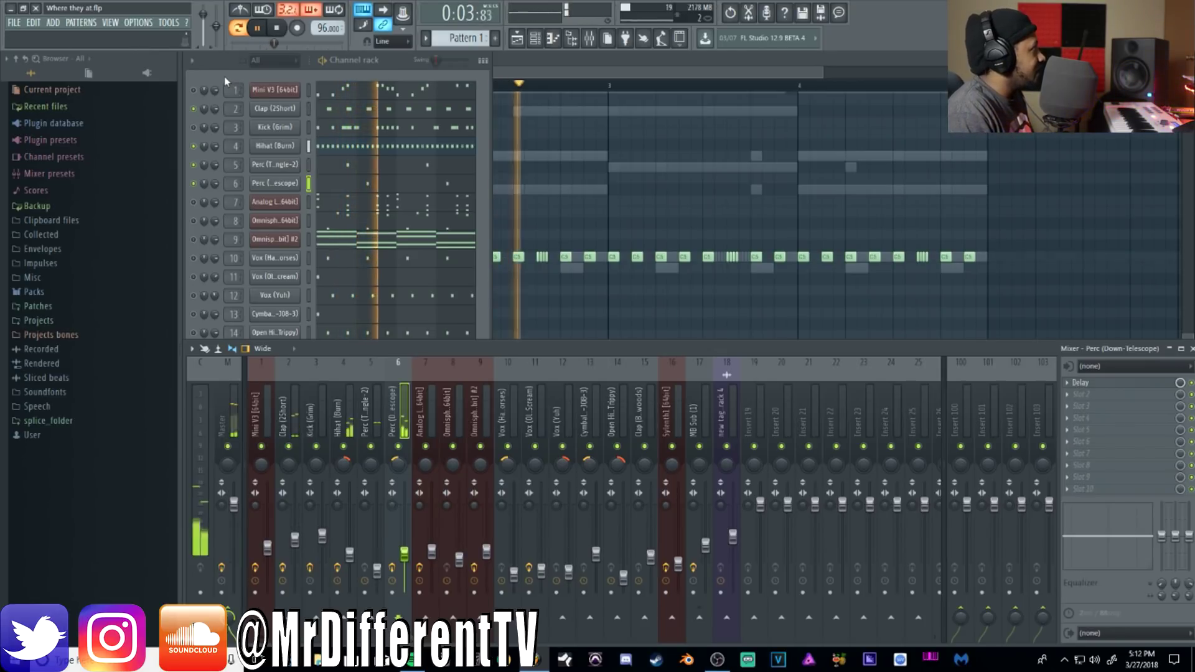
pyautogui.click(282, 34)
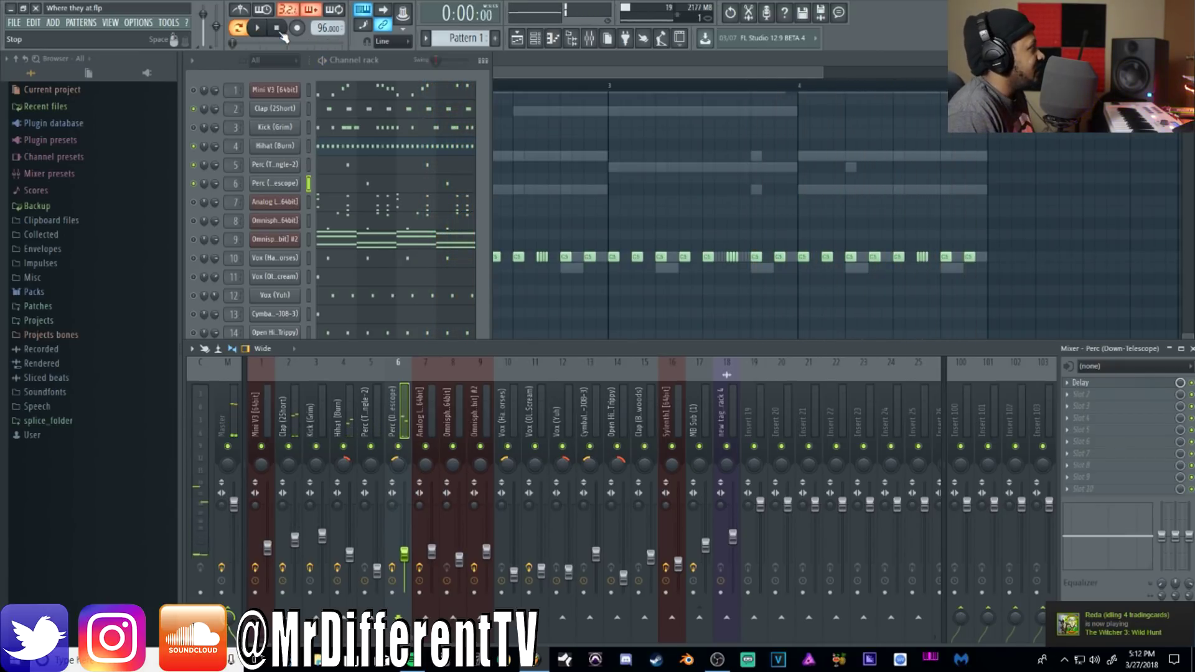
# - Solo the Analog Lab 3 channel and open its instrument window to show the Taped Pad preset
pyautogui.rightClick(194, 202)
pyautogui.click(213, 215)
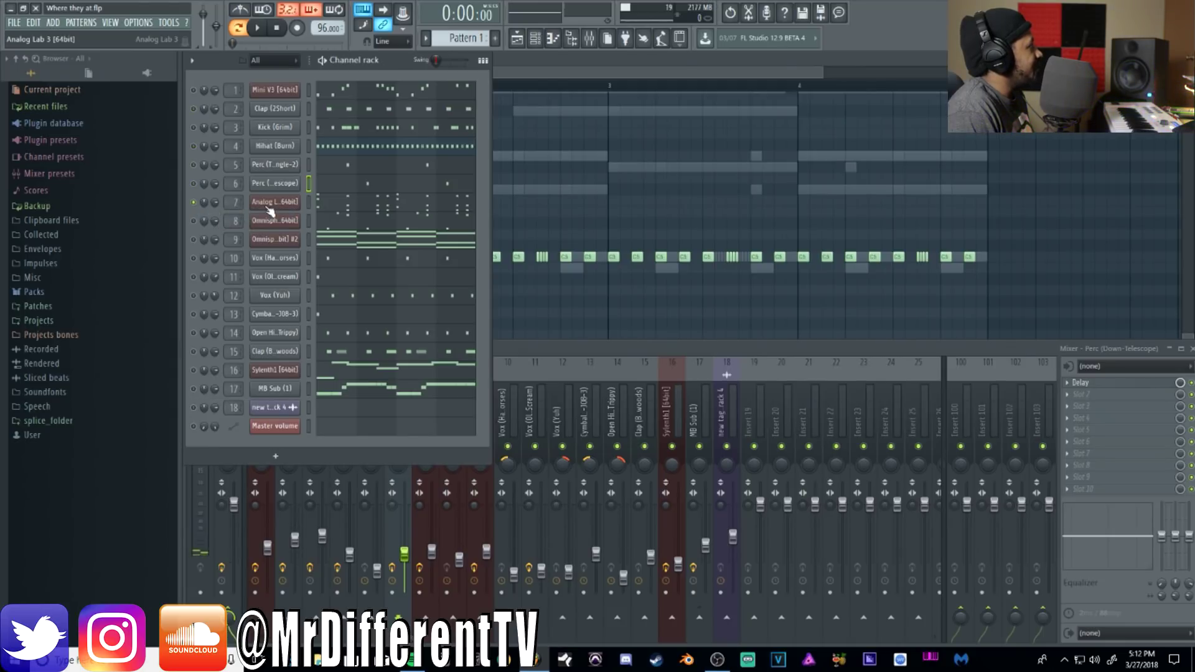
pyautogui.click(264, 204)
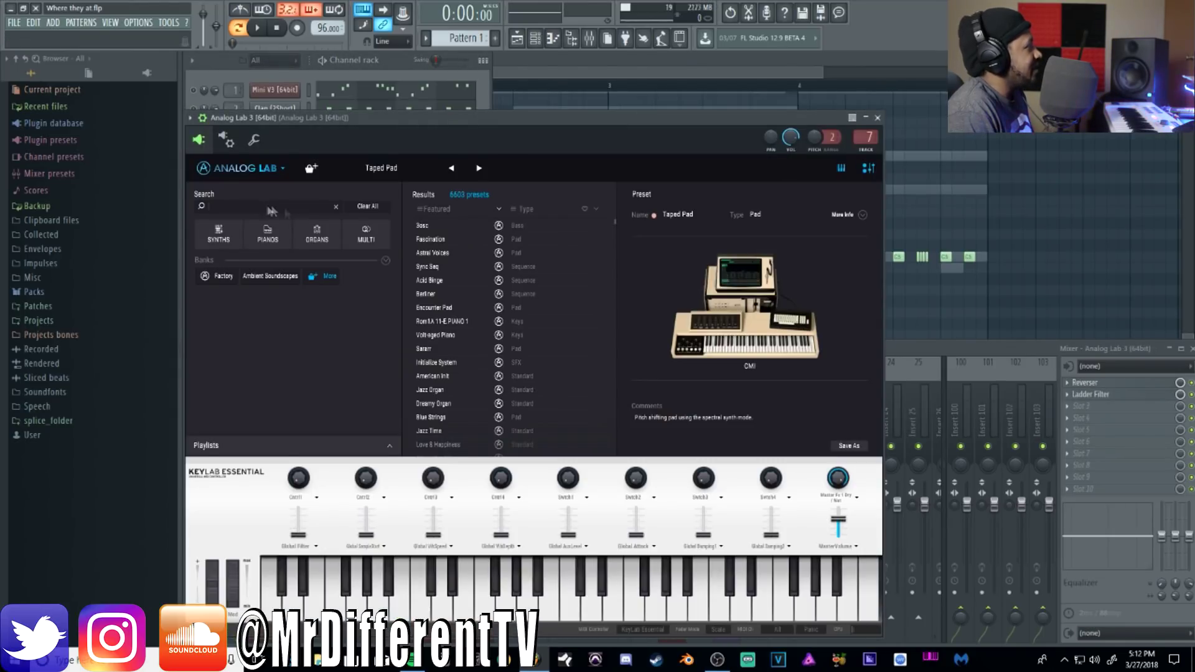
pyautogui.moveTo(462, 122); pyautogui.dragTo(593, 69)
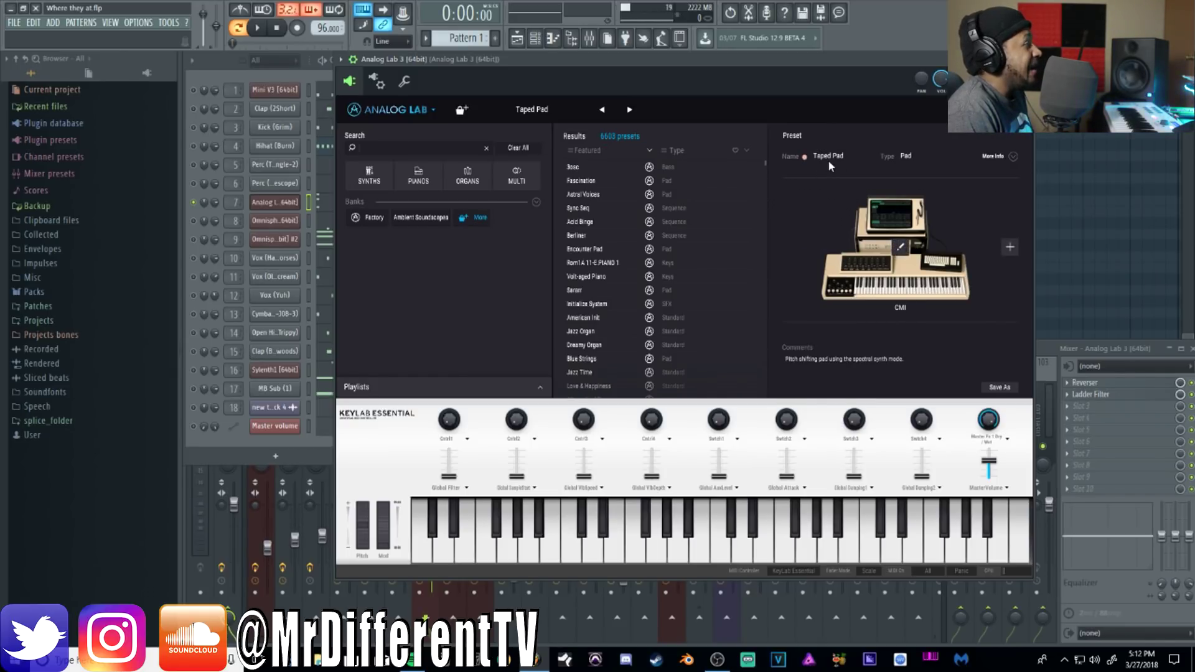
# - Play the soloed Analog Lab 3 pattern, stop it, and examine its notes in the piano roll
pyautogui.click(264, 31)
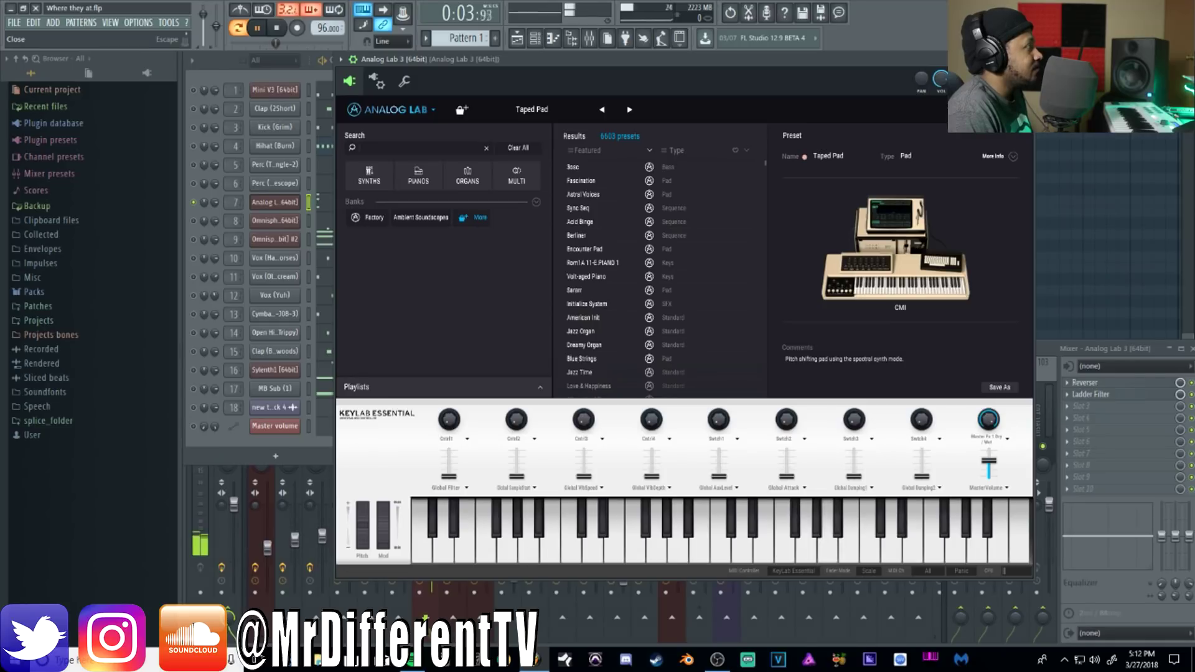
pyautogui.press('Escape')
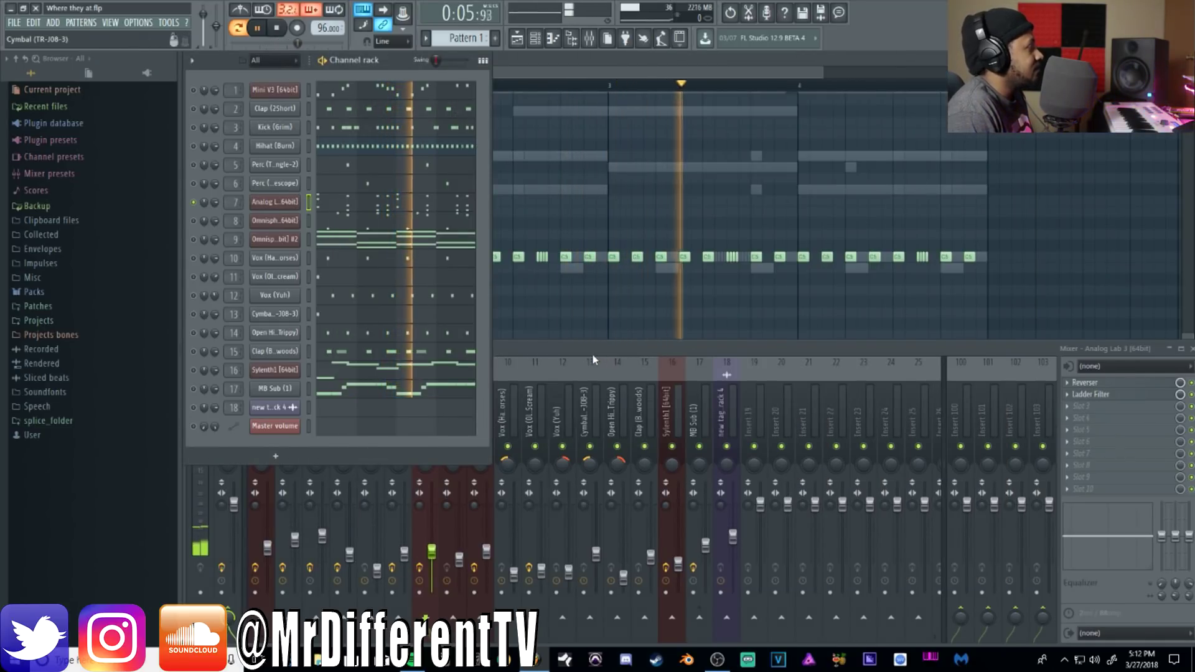
pyautogui.click(275, 202)
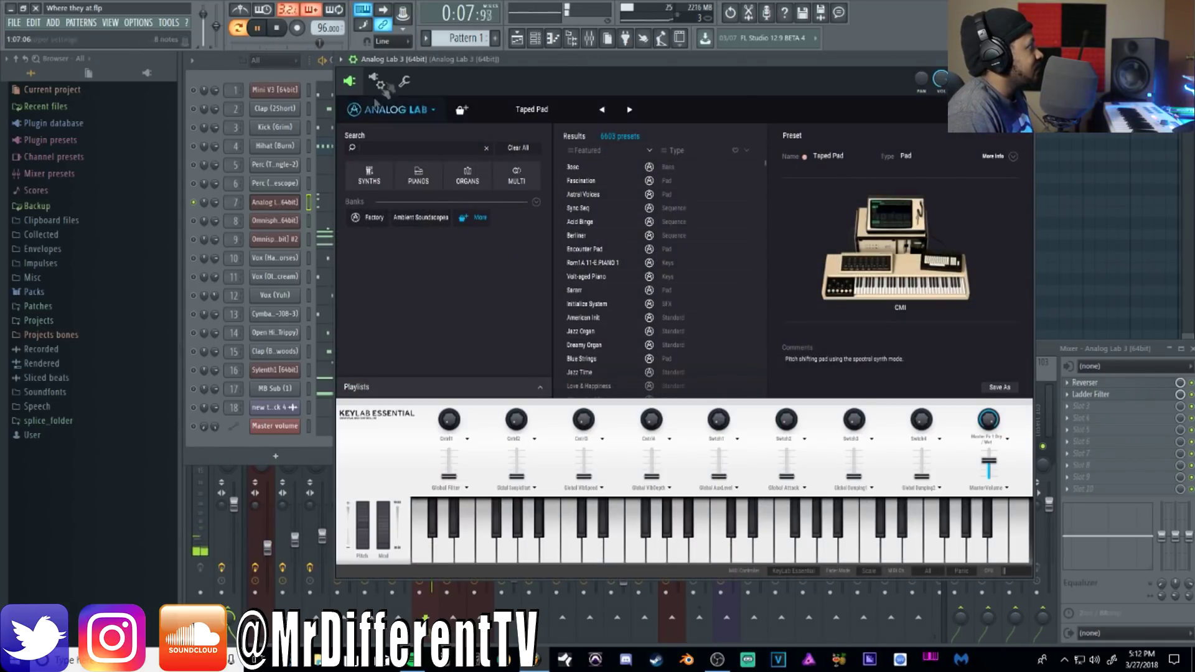
pyautogui.press('F9')
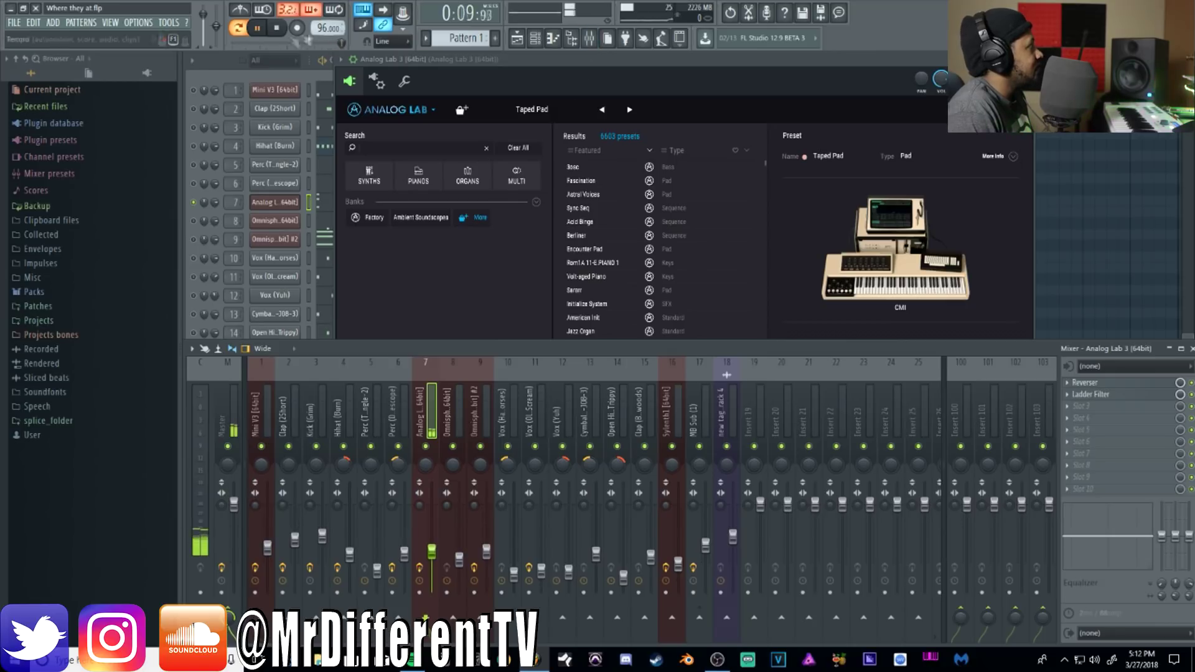
pyautogui.click(323, 205)
pyautogui.press('space')
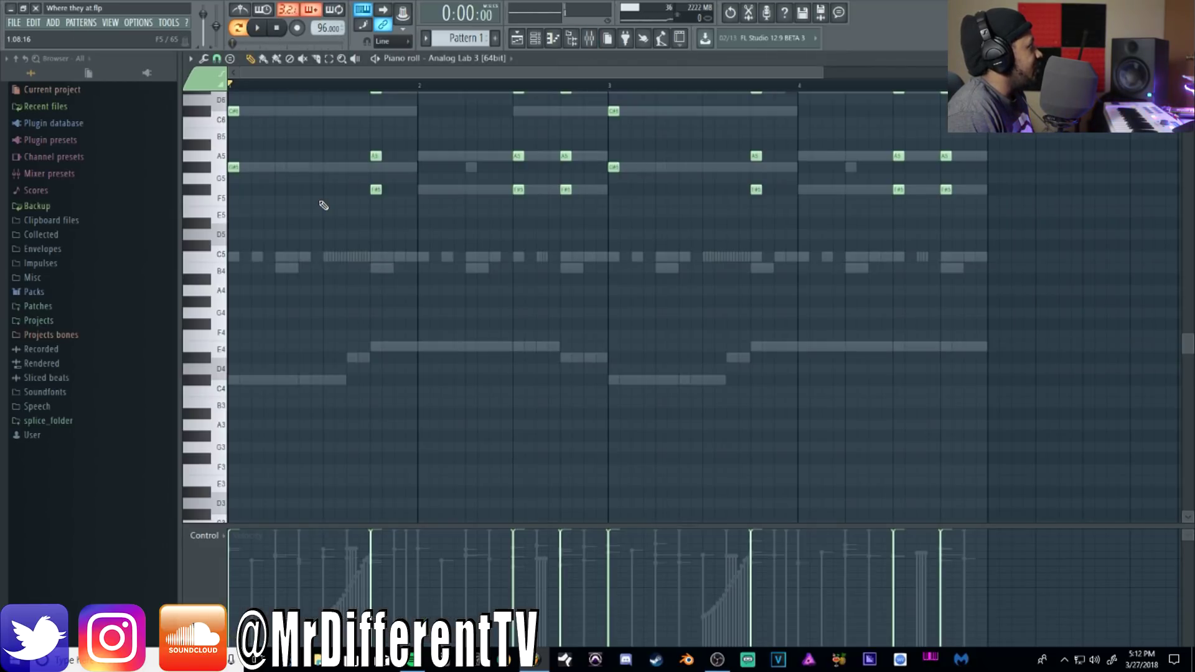
pyautogui.scroll(3, 299, 210)
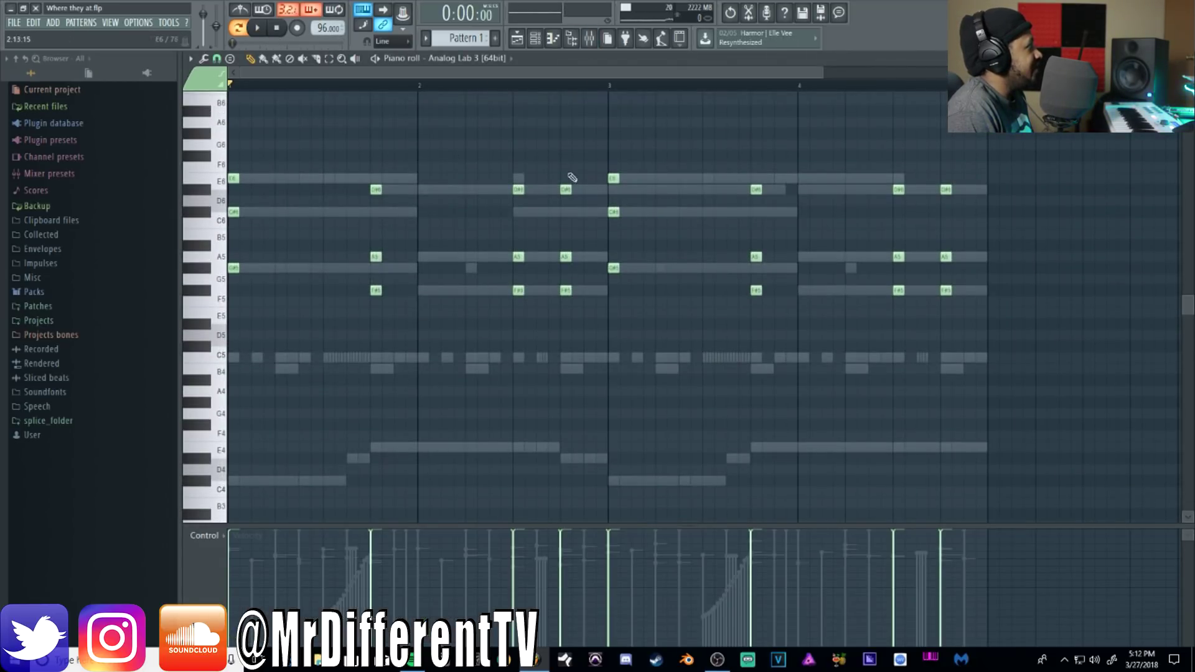
pyautogui.scroll(1, 747, 278)
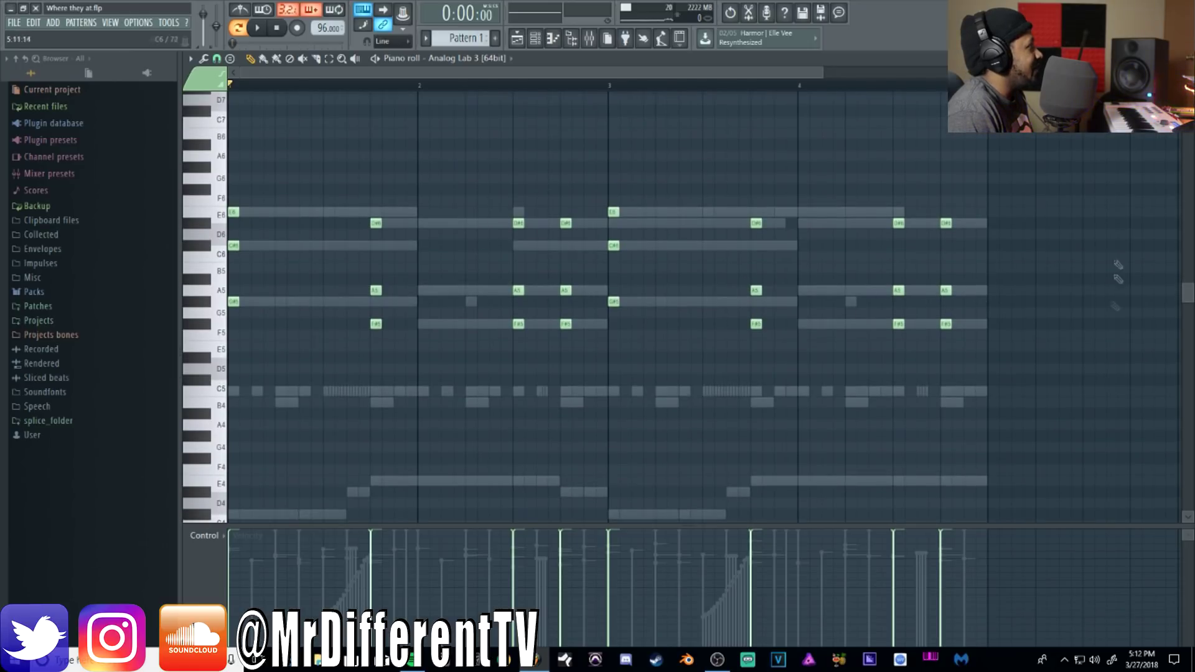
# - Inspect the Reverser and Ladder Filter effects on the Analog Lab 3 mixer track, placing their windows side by side
pyautogui.click(535, 38)
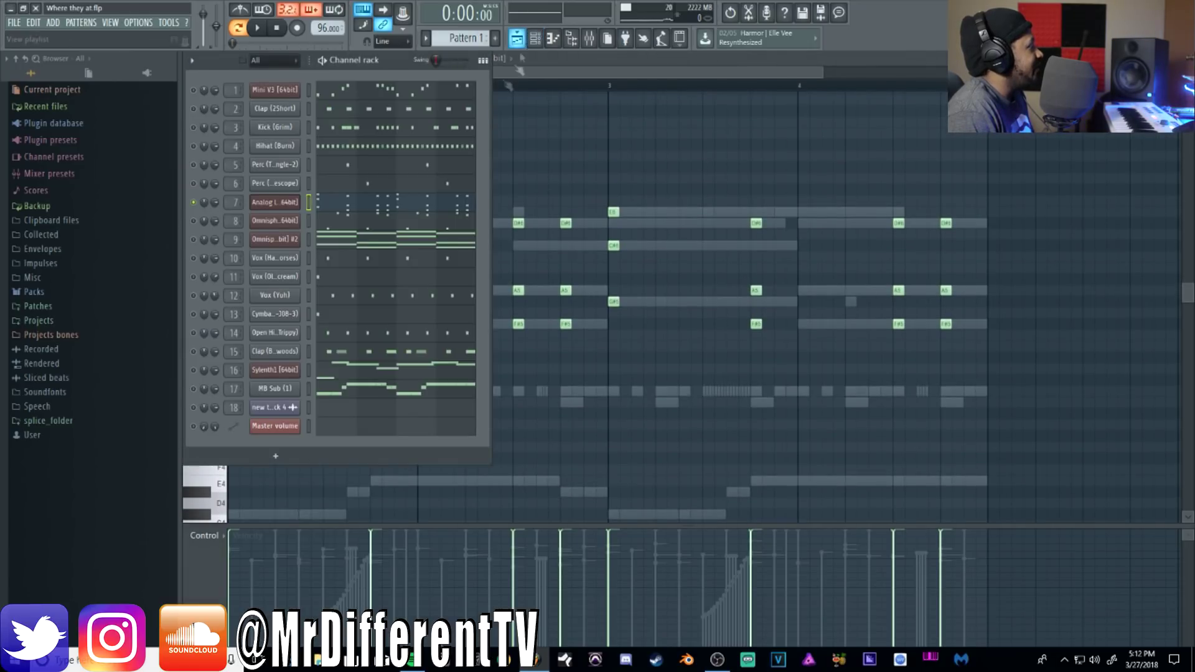
pyautogui.click(589, 38)
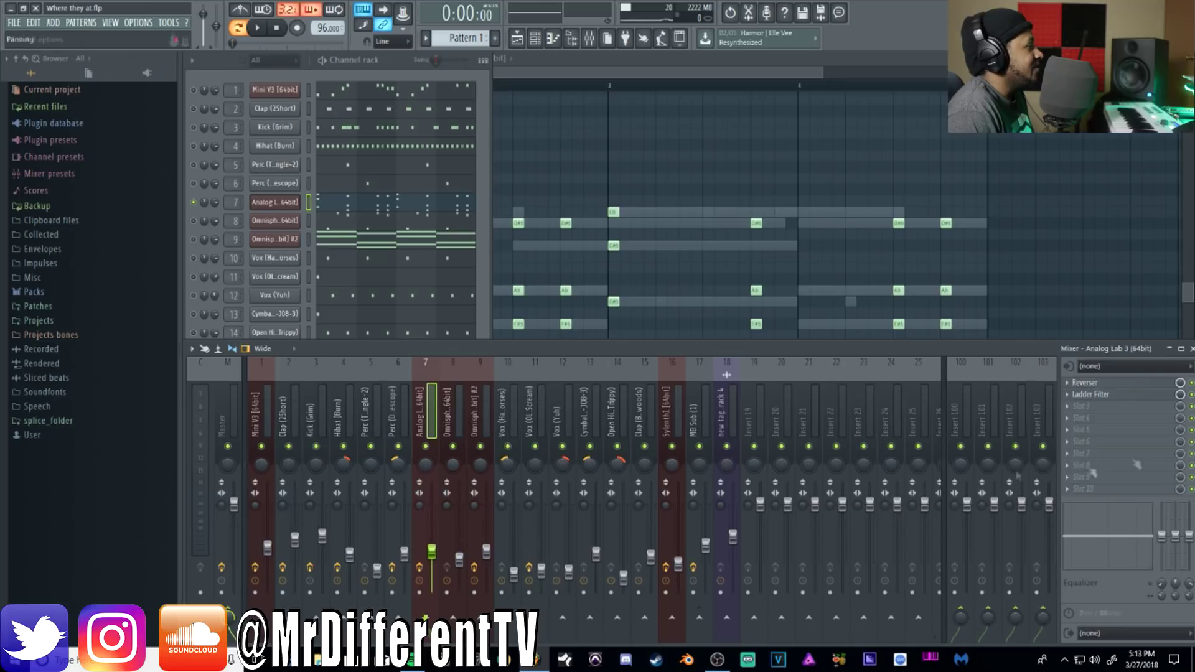
pyautogui.click(1115, 383)
pyautogui.moveTo(260, 124); pyautogui.dragTo(568, 164)
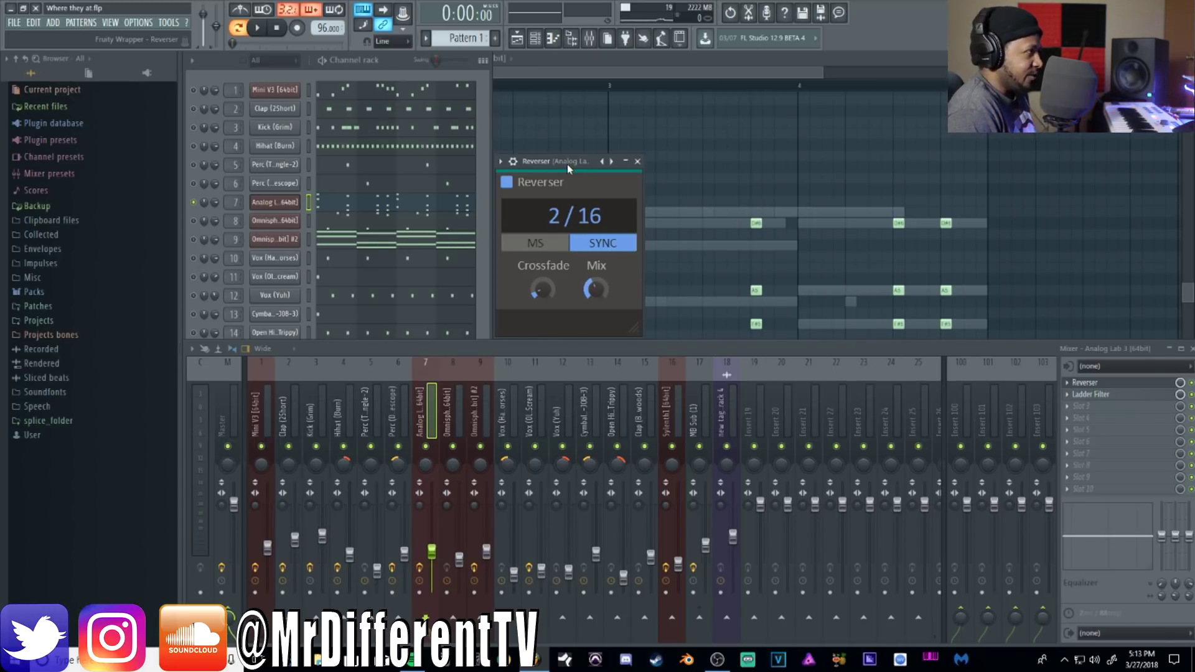
pyautogui.click(1114, 394)
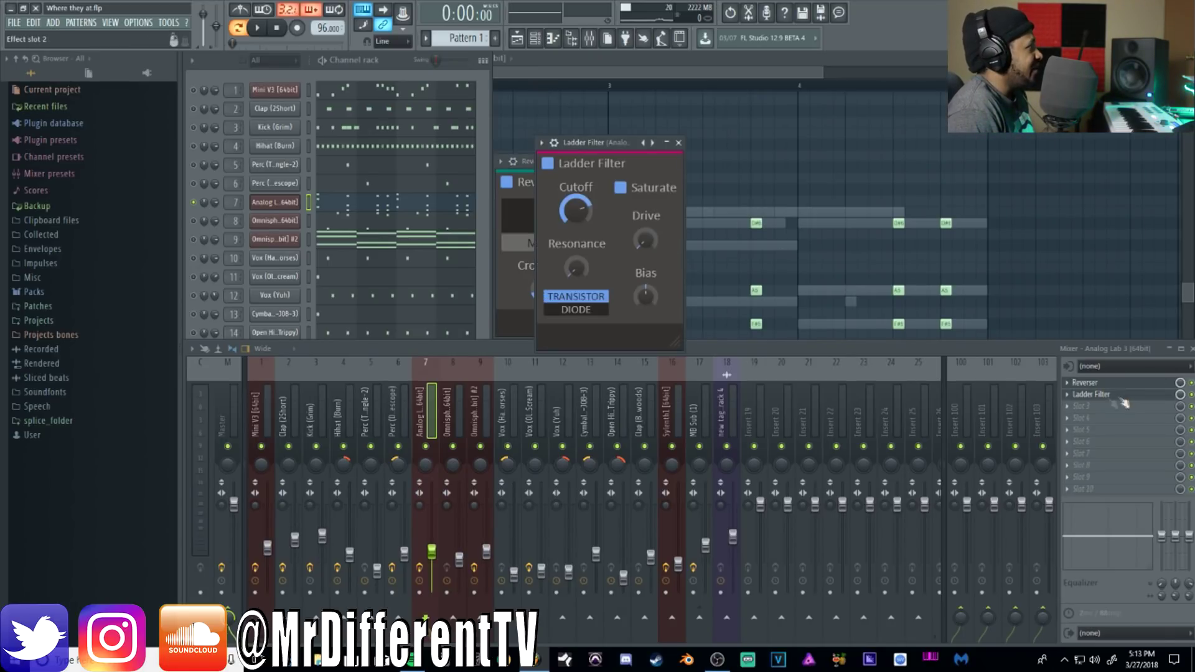
pyautogui.moveTo(597, 153); pyautogui.dragTo(703, 131)
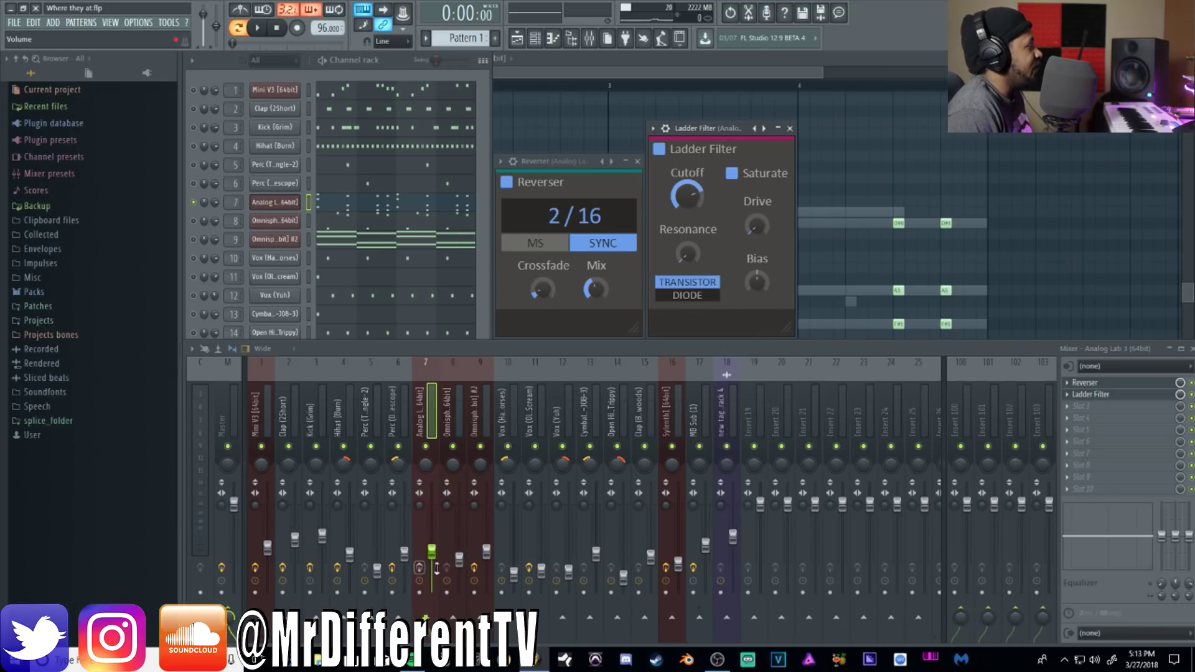
# - Play the soloed Analog Lab 3 pattern twice with the Reverser and Ladder Filter windows open, stopping playback each time
pyautogui.press('space')
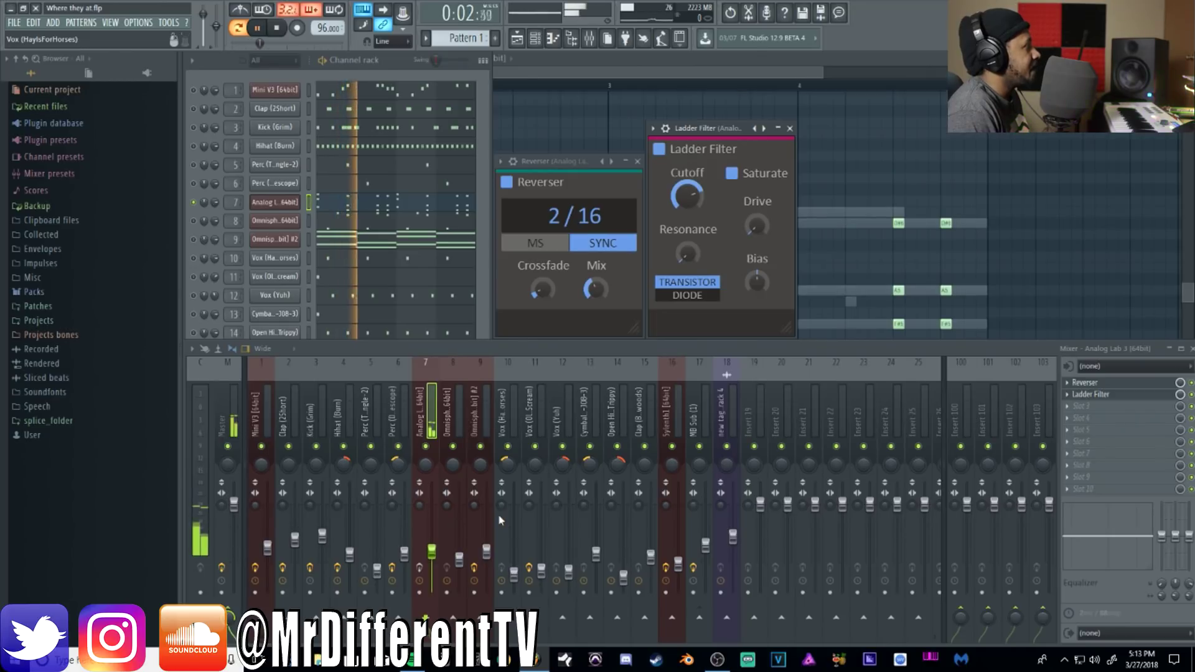
pyautogui.press('space')
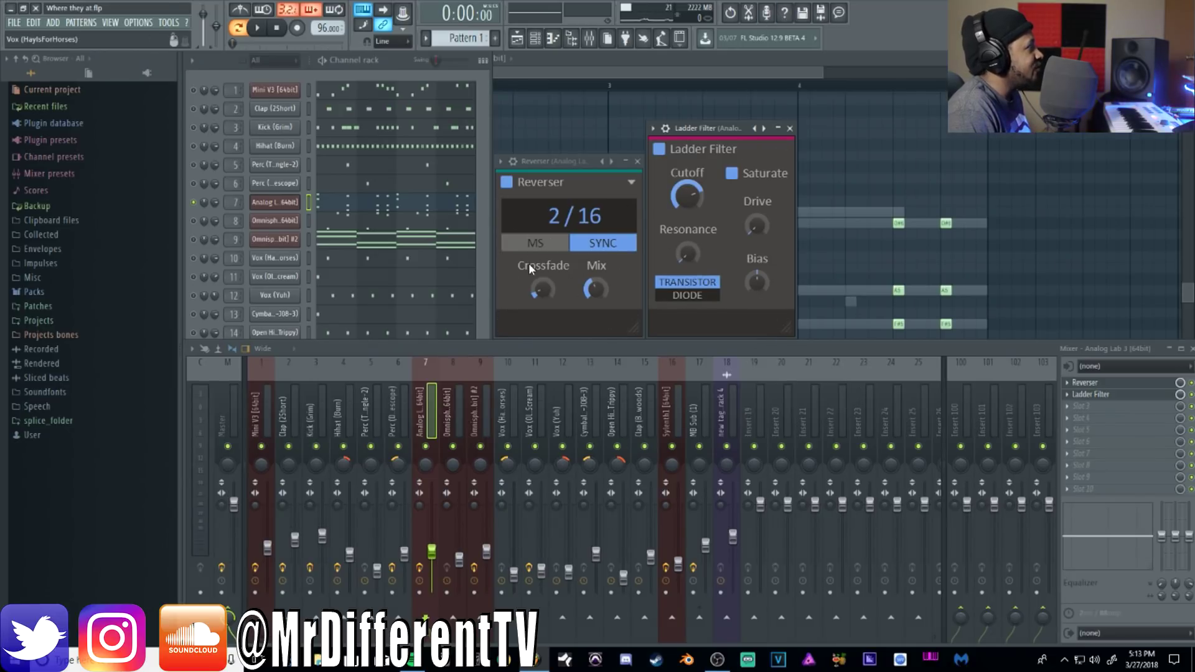
pyautogui.press('space')
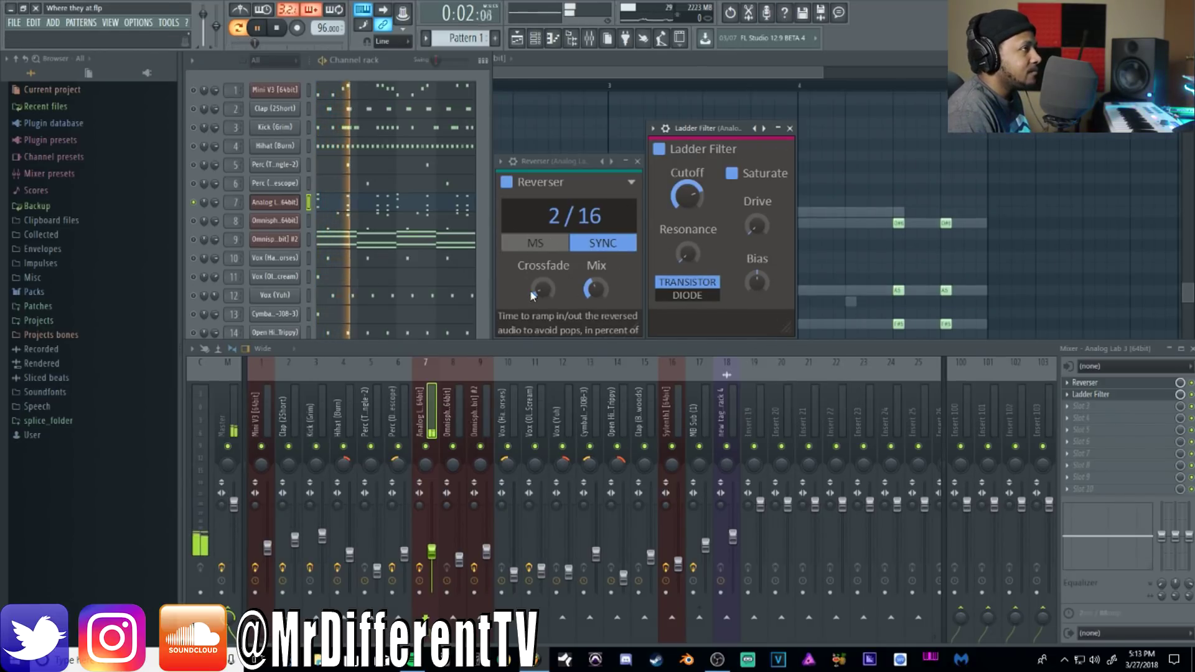
pyautogui.click(281, 30)
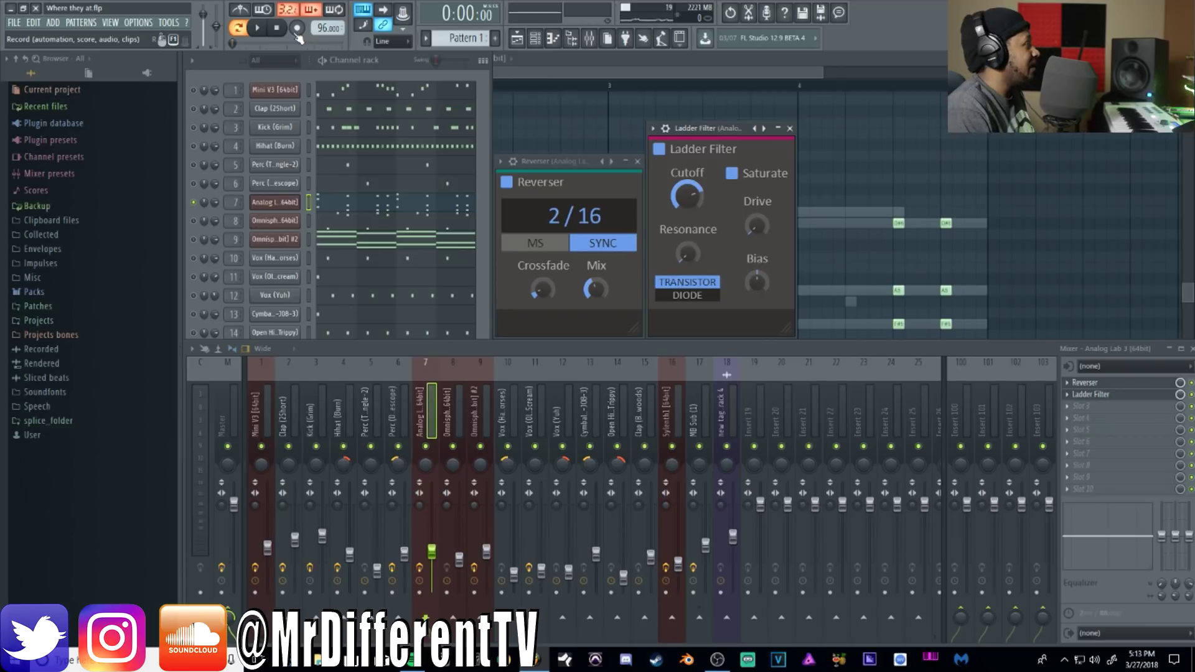
# - View the Love Chimes patch of the soloed first Omnisphere channel, and play its pattern while viewing the notes in the piano roll
pyautogui.click(195, 213)
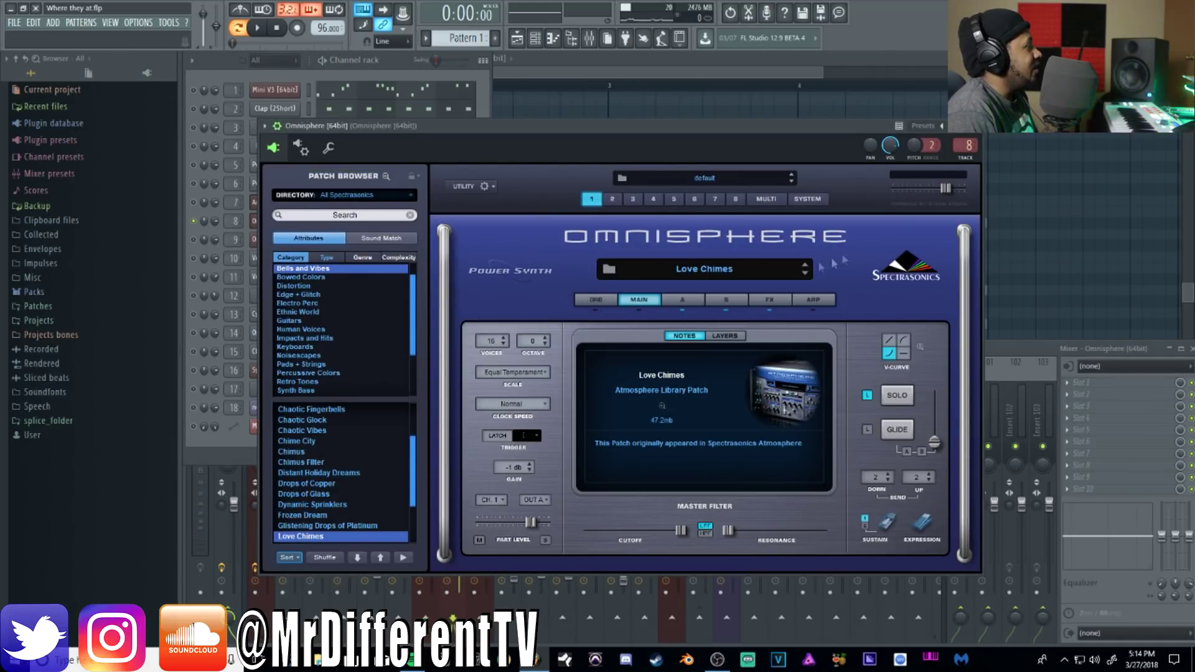
pyautogui.press('Escape')
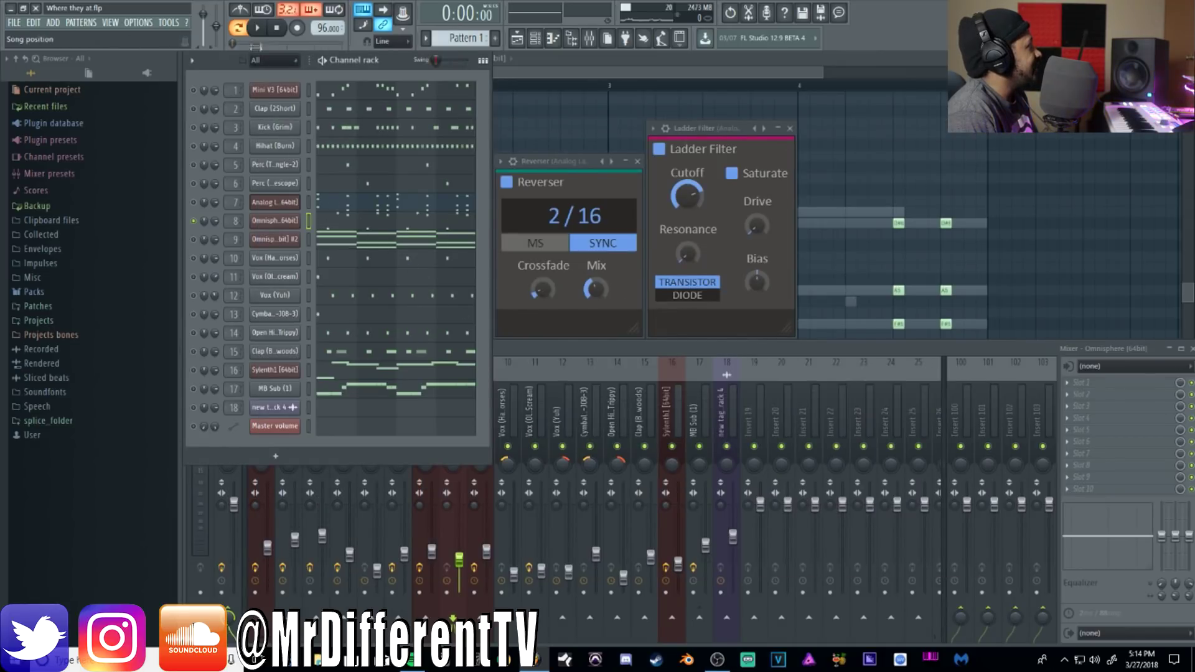
pyautogui.click(257, 28)
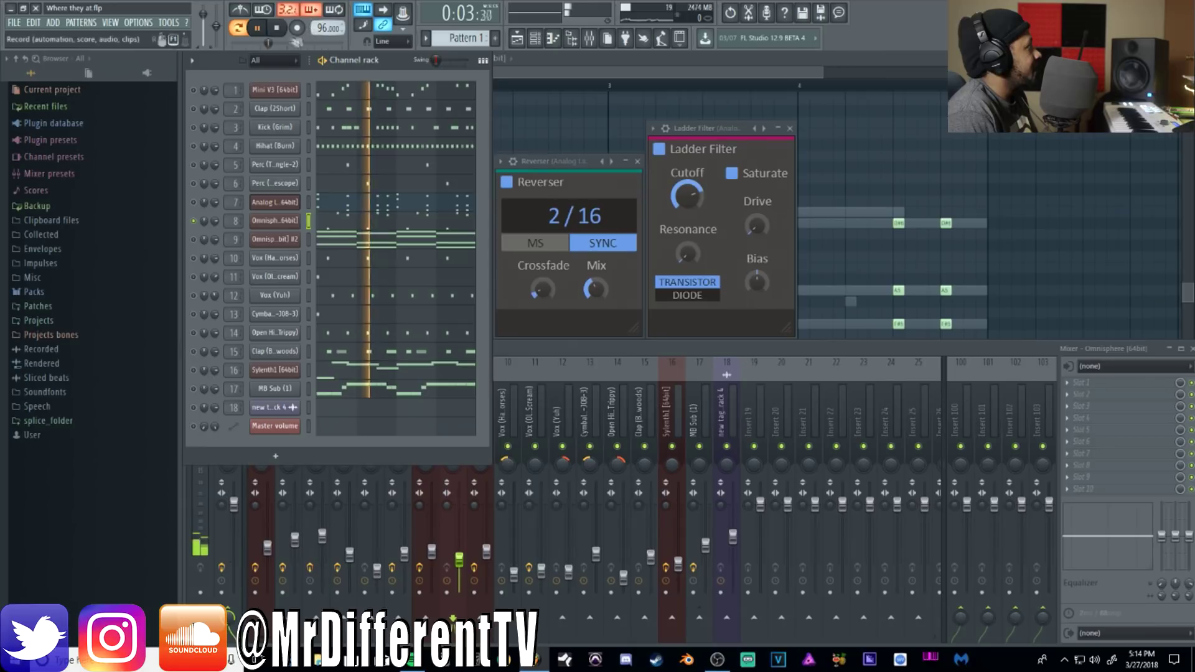
pyautogui.click(352, 216)
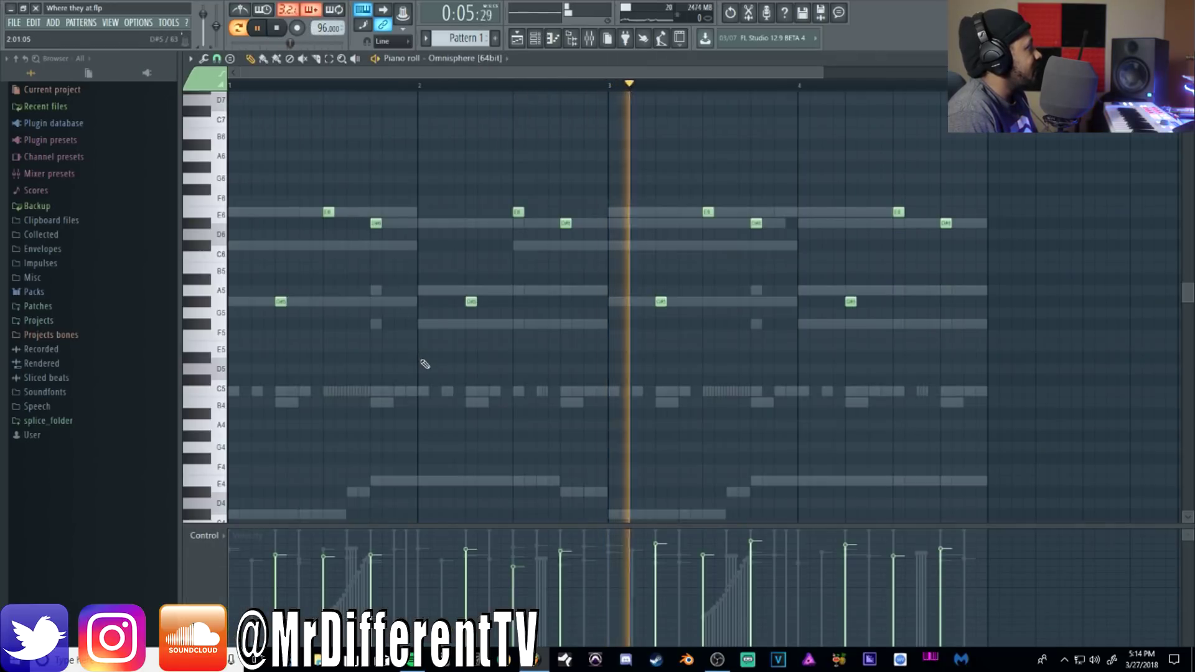
pyautogui.click(281, 29)
# - Check the effect slots on the first Omnisphere mixer track and return to the channel rack
pyautogui.click(590, 38)
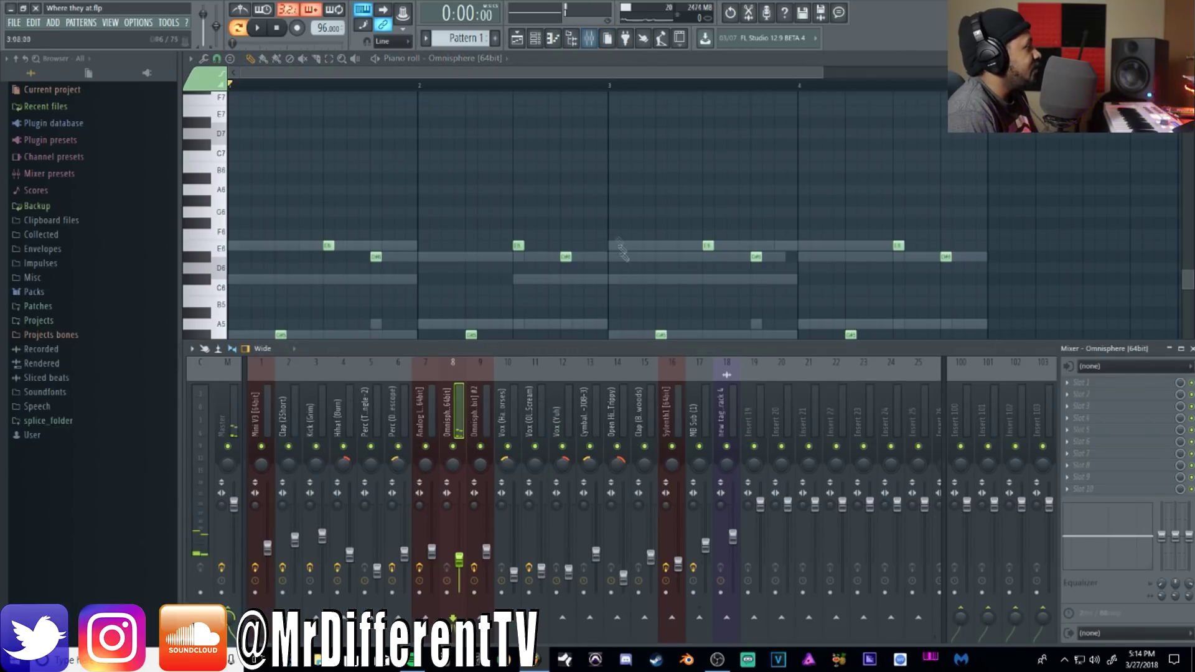
pyautogui.click(525, 43)
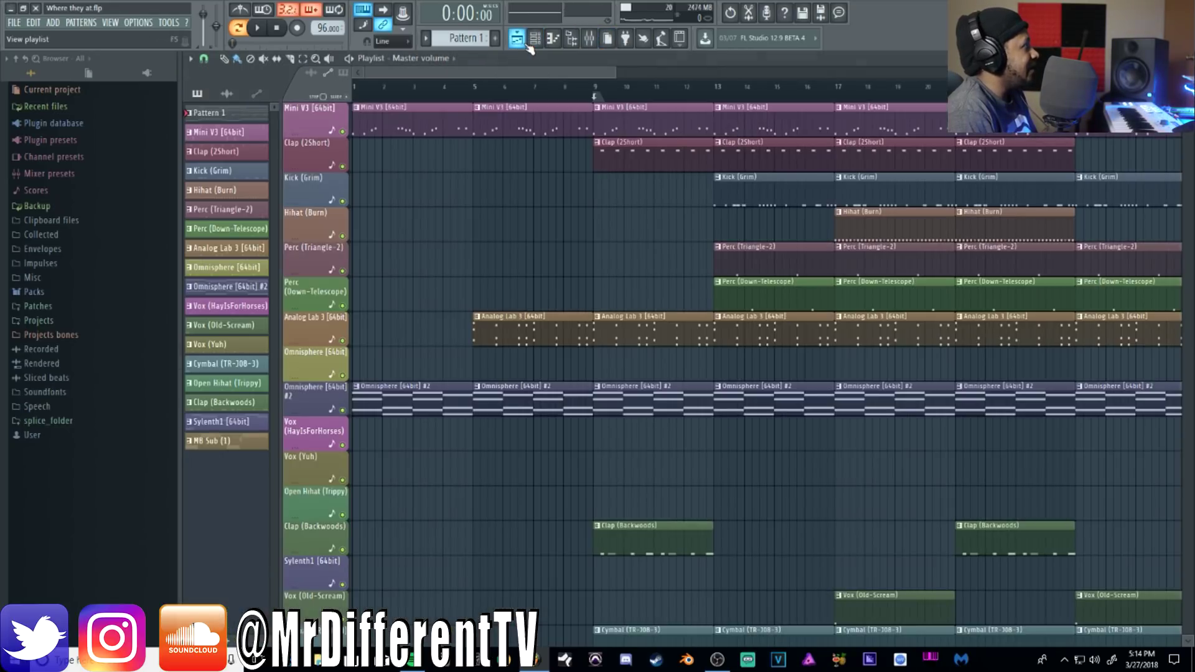
pyautogui.click(527, 47)
pyautogui.click(543, 41)
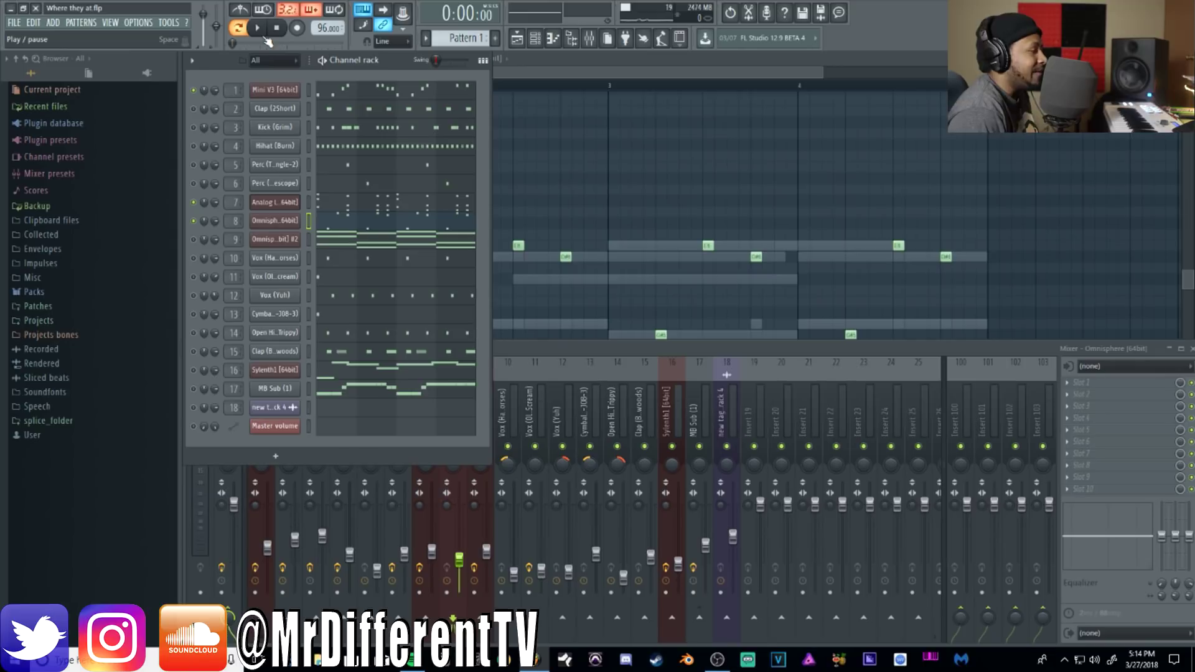
# - Play the Mini V3, Analog Lab 3 and first Omnisphere channels together, then mute the Analog Lab 3 channel
pyautogui.click(262, 35)
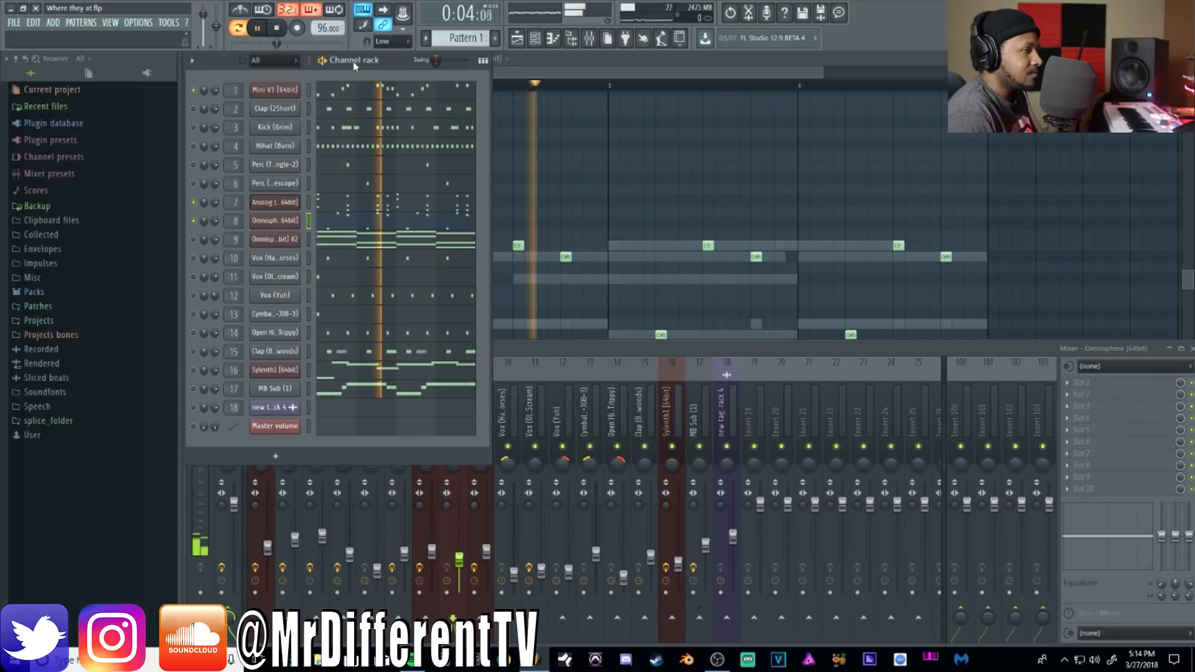
pyautogui.click(277, 28)
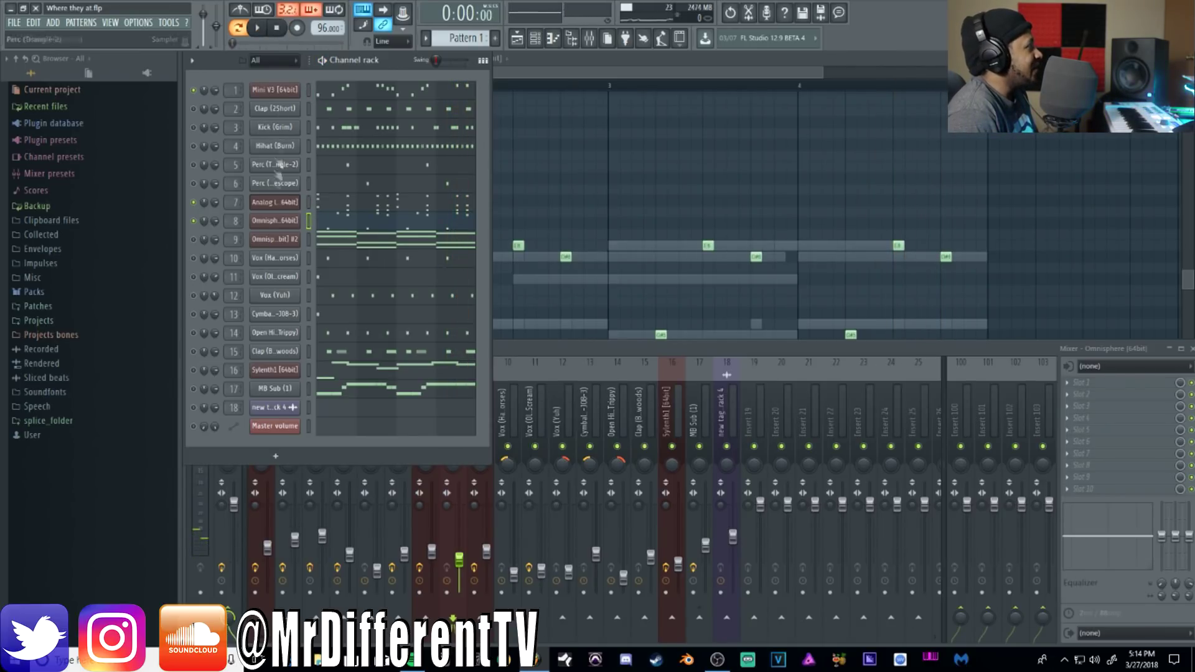
pyautogui.click(194, 202)
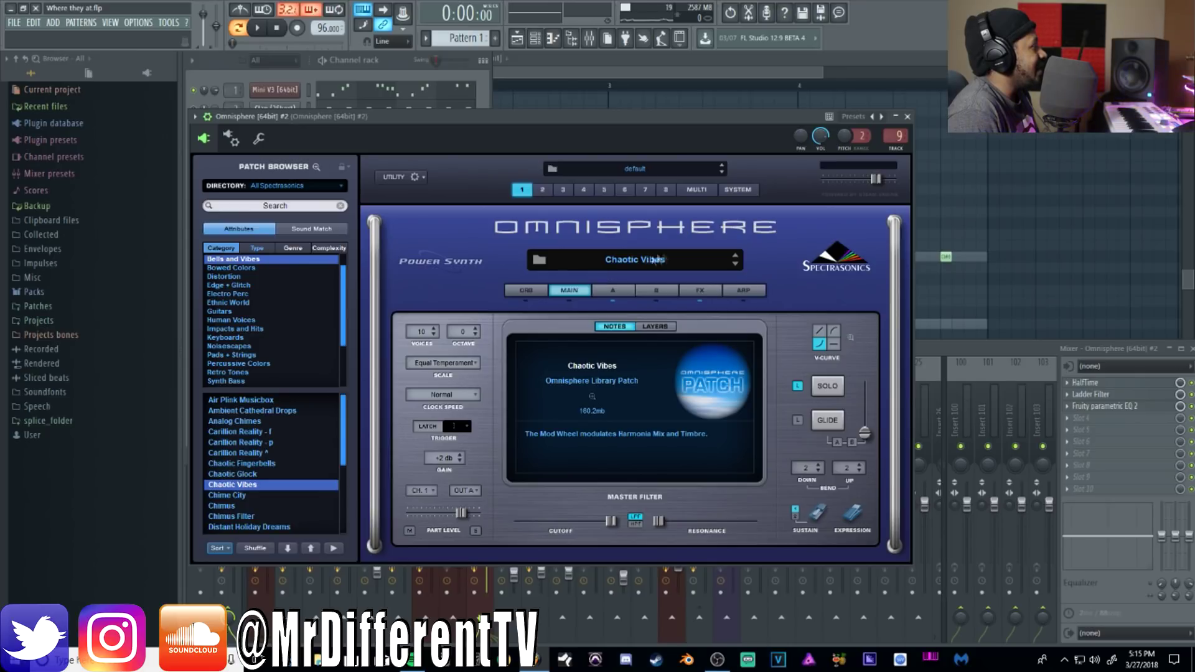
# - View the Chaotic Vibes patch of the second Omnisphere channel and return to the channel rack
pyautogui.click(907, 117)
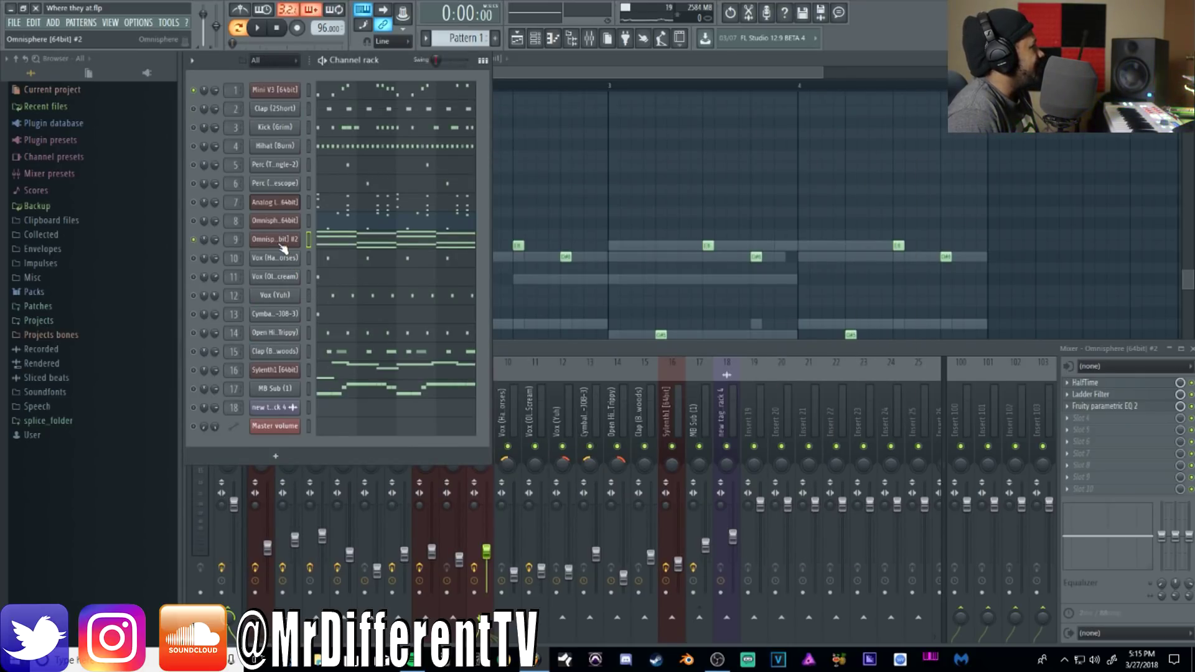
pyautogui.click(280, 244)
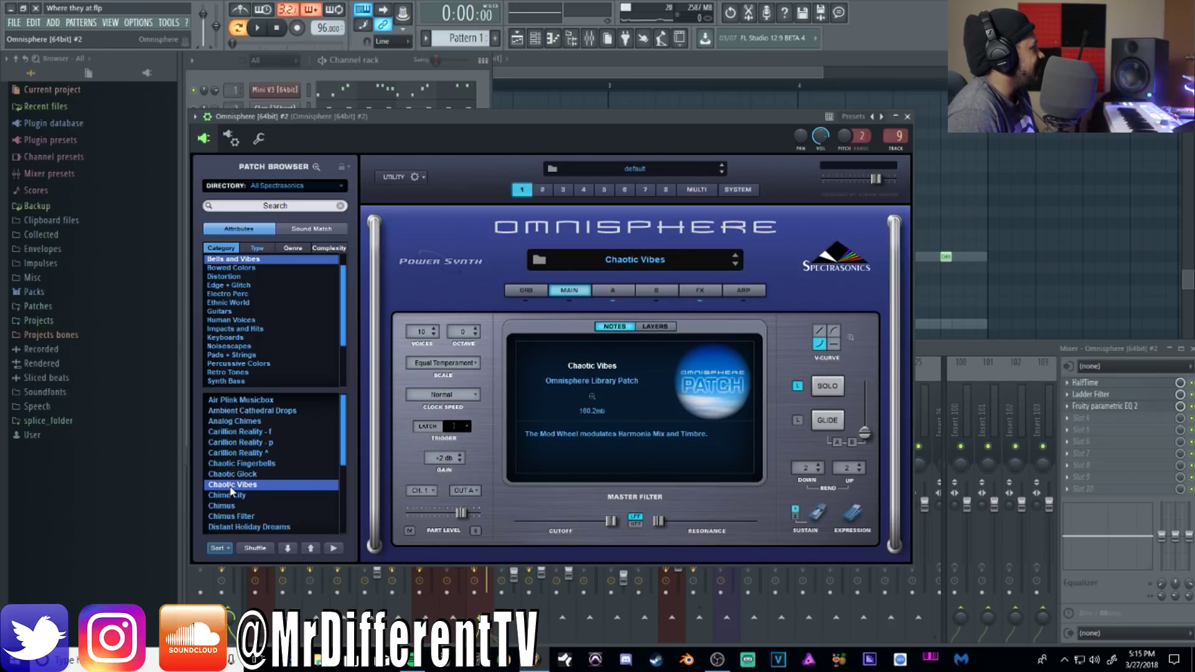
pyautogui.click(909, 117)
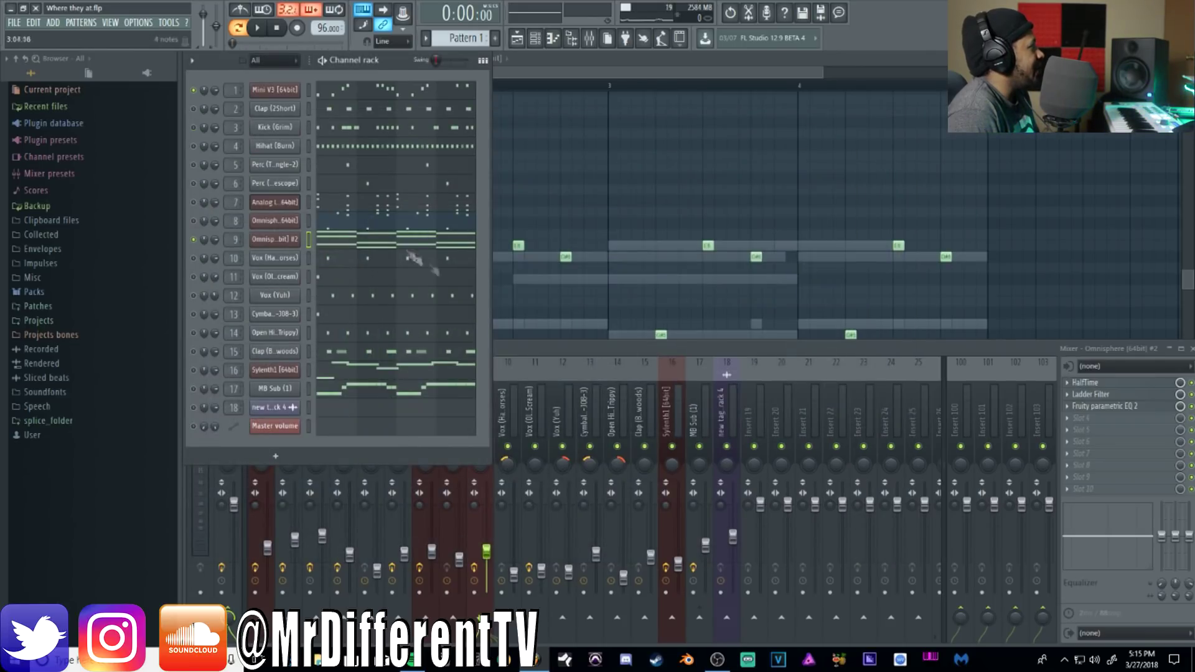
# - Check the arpeggiator in the second Omnisphere channel's miscellaneous functions and briefly play the pattern with those settings open
pyautogui.click(280, 242)
pyautogui.click(256, 142)
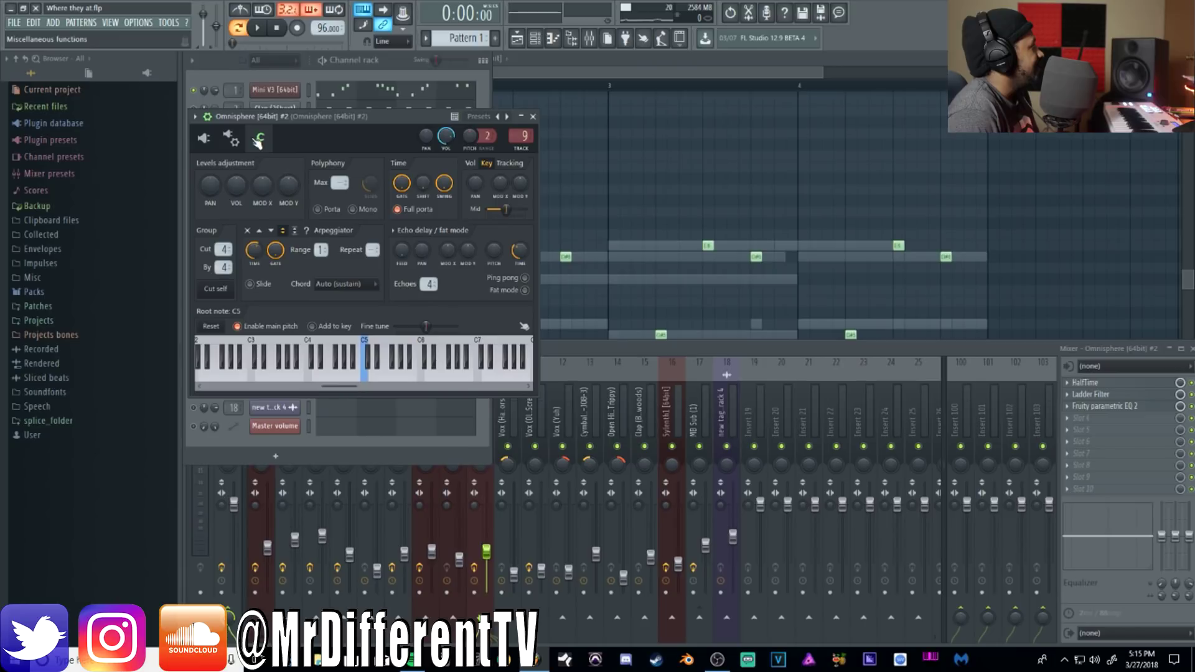
pyautogui.press('F6')
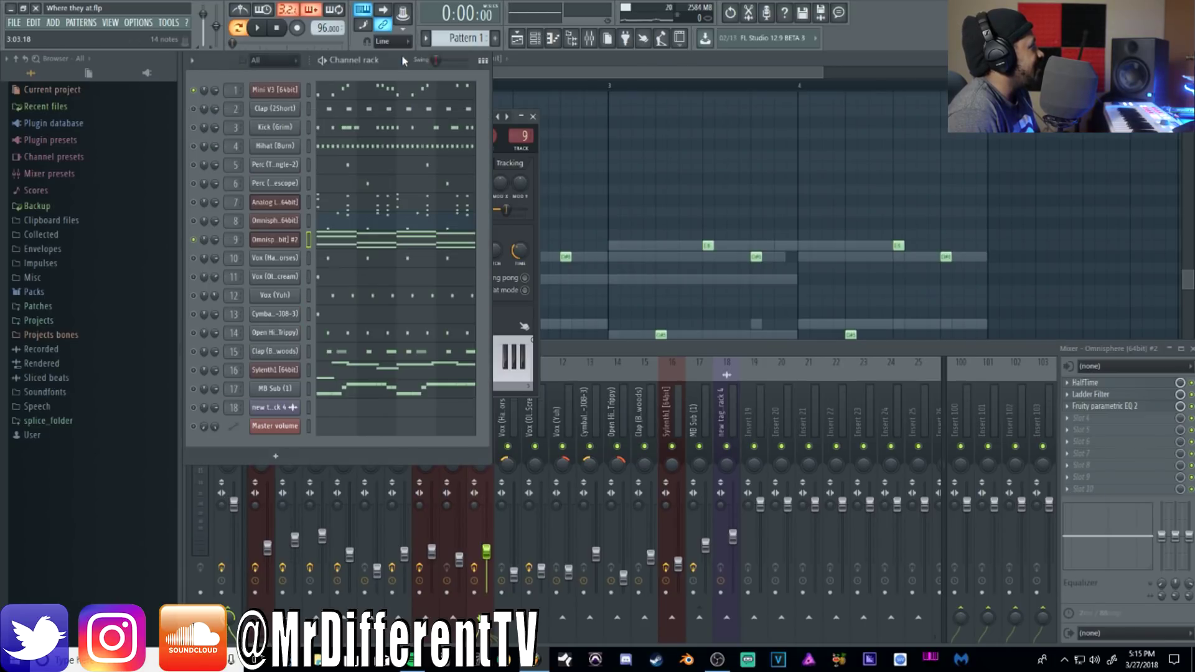
pyautogui.click(280, 242)
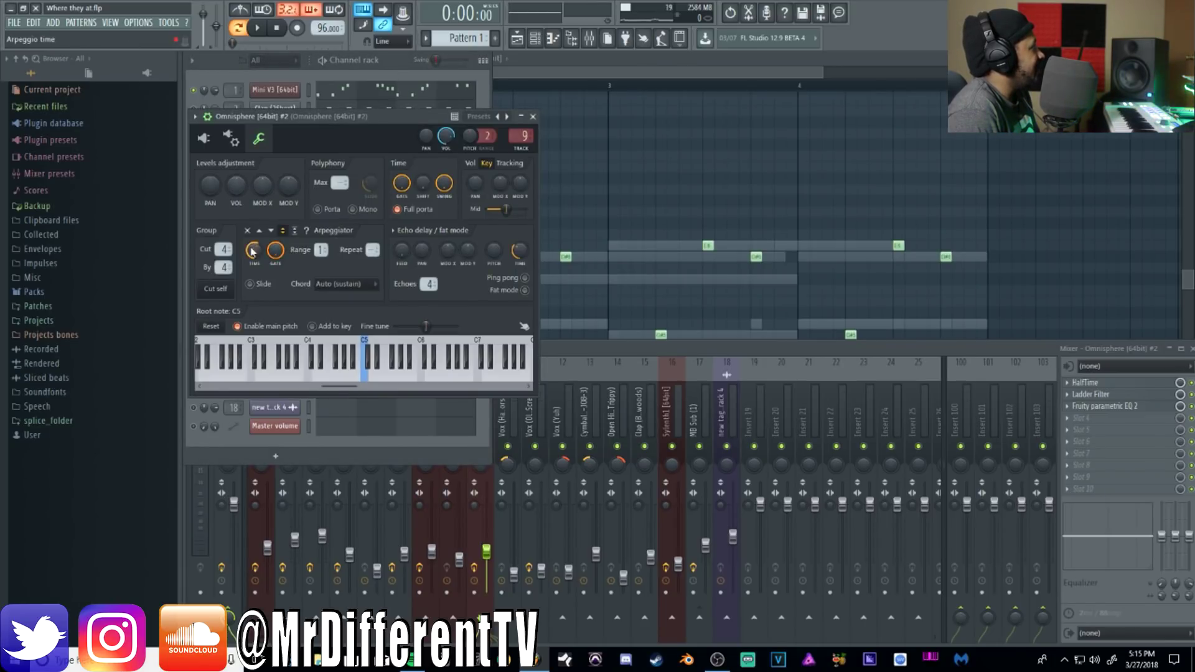
pyautogui.click(257, 27)
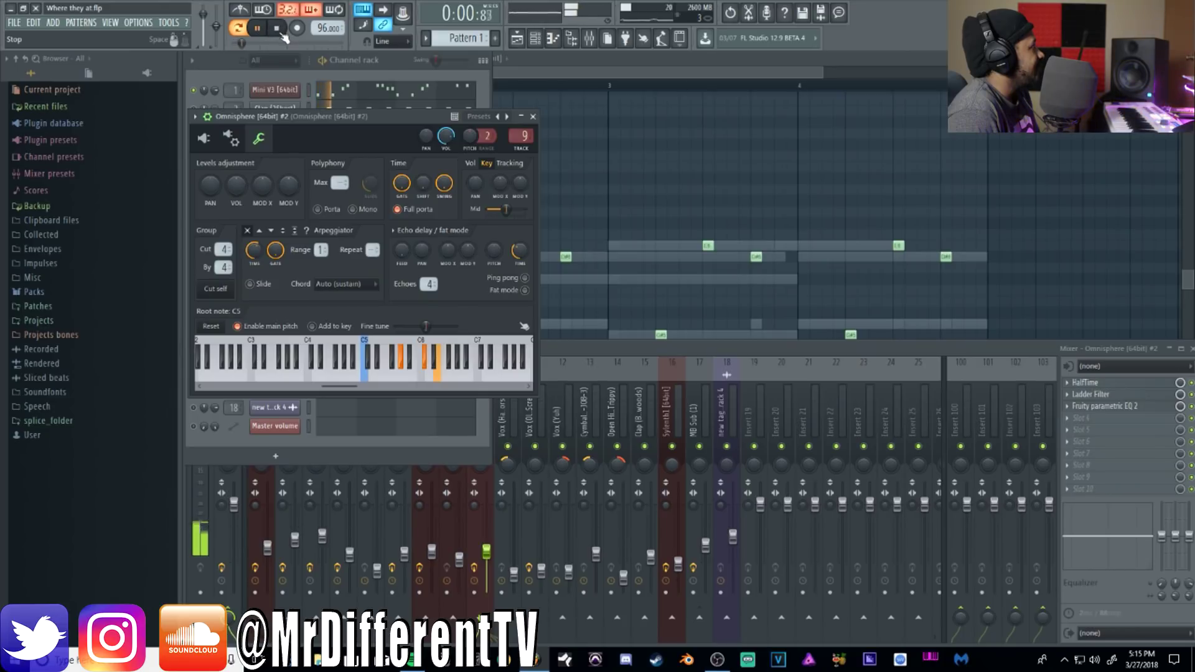
pyautogui.press('F6')
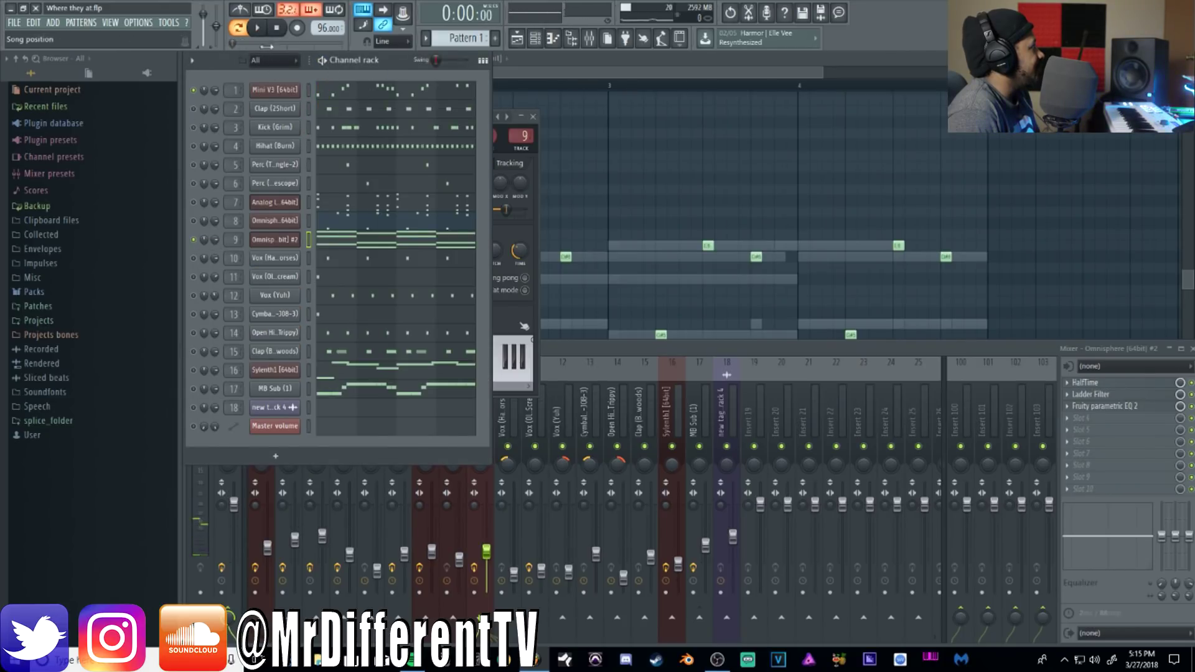
# - Solo the second Omnisphere channel and play its pattern twice, stopping playback each time
pyautogui.rightClick(193, 240)
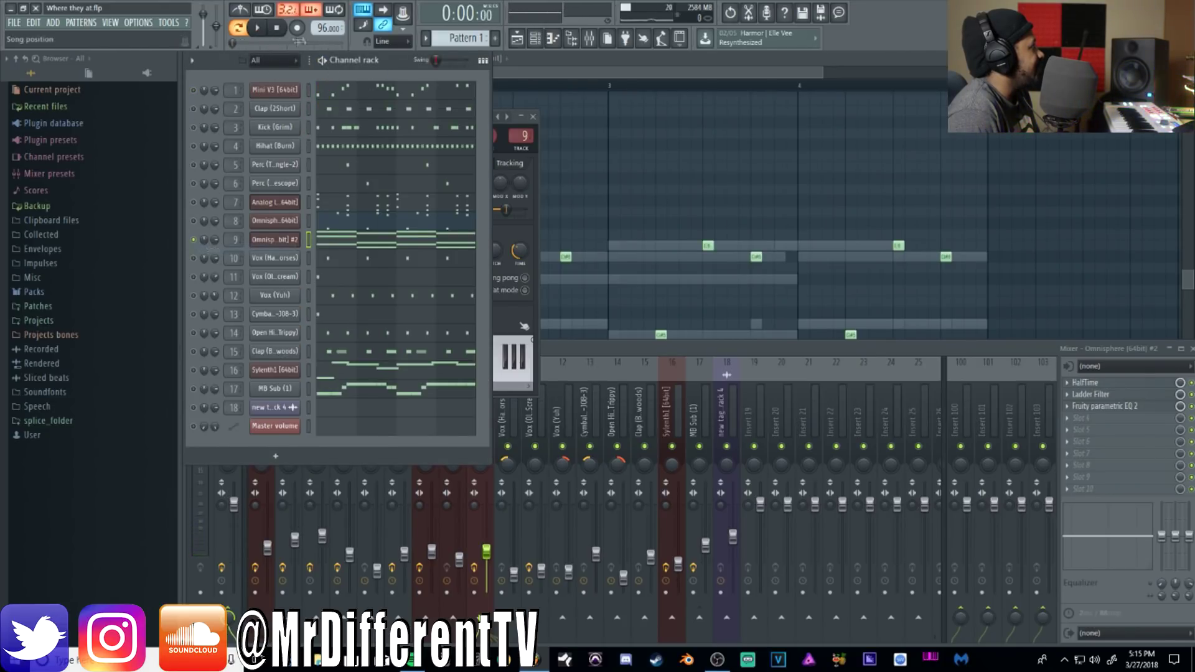
pyautogui.click(267, 29)
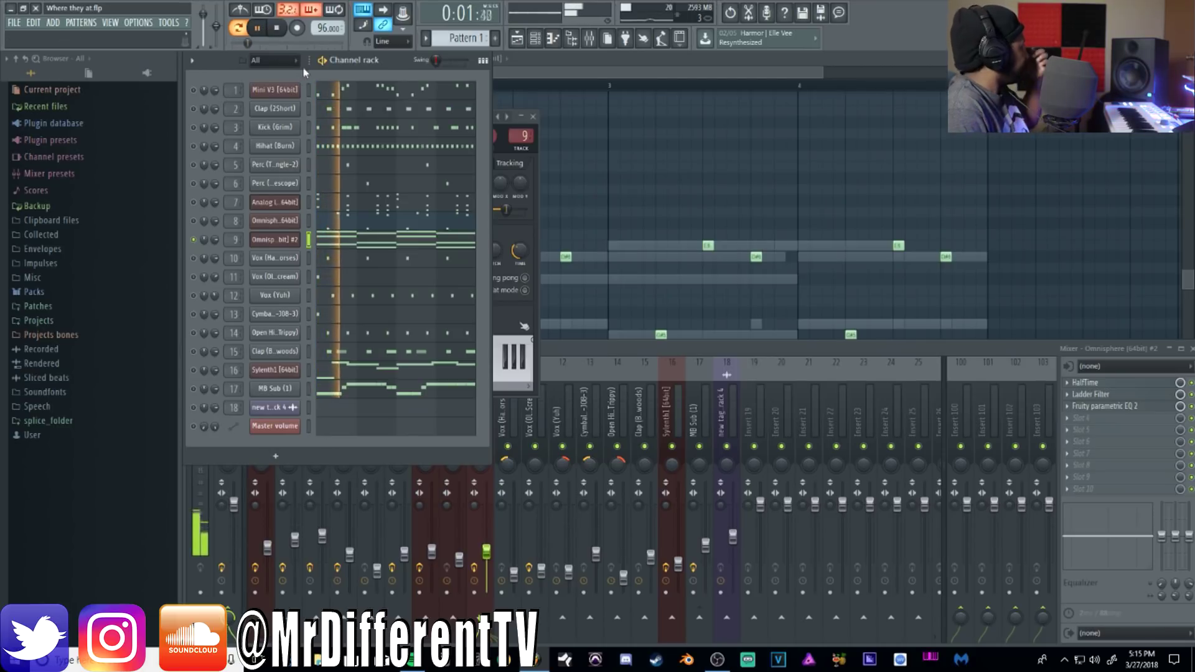
pyautogui.click(275, 29)
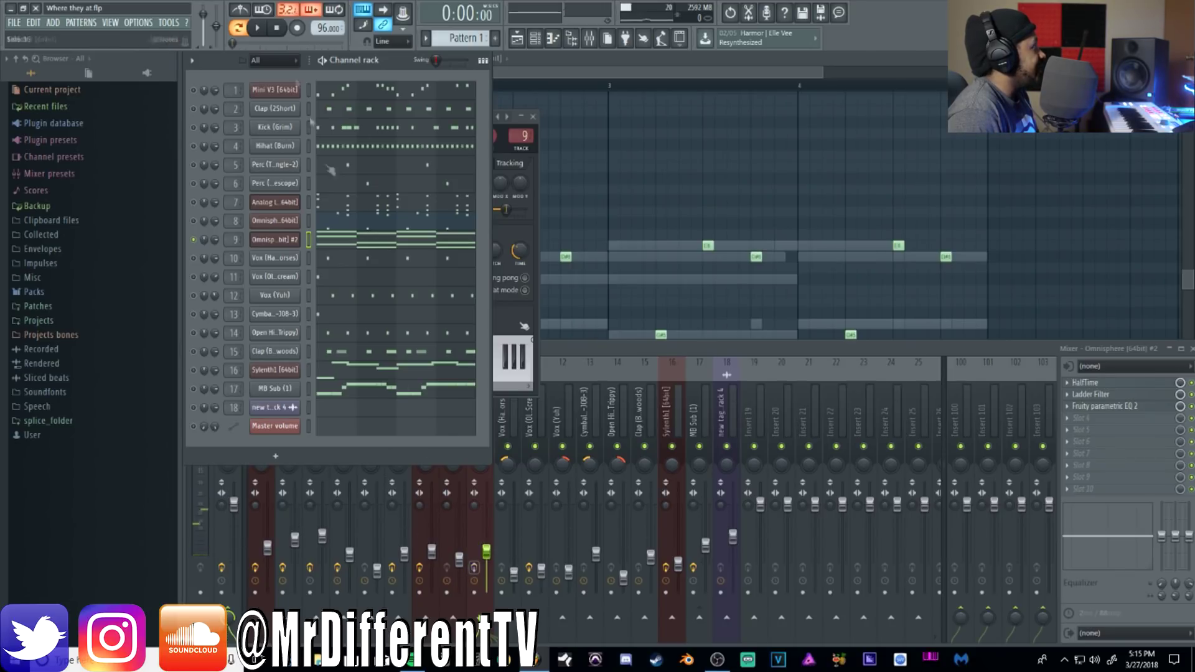
pyautogui.click(263, 29)
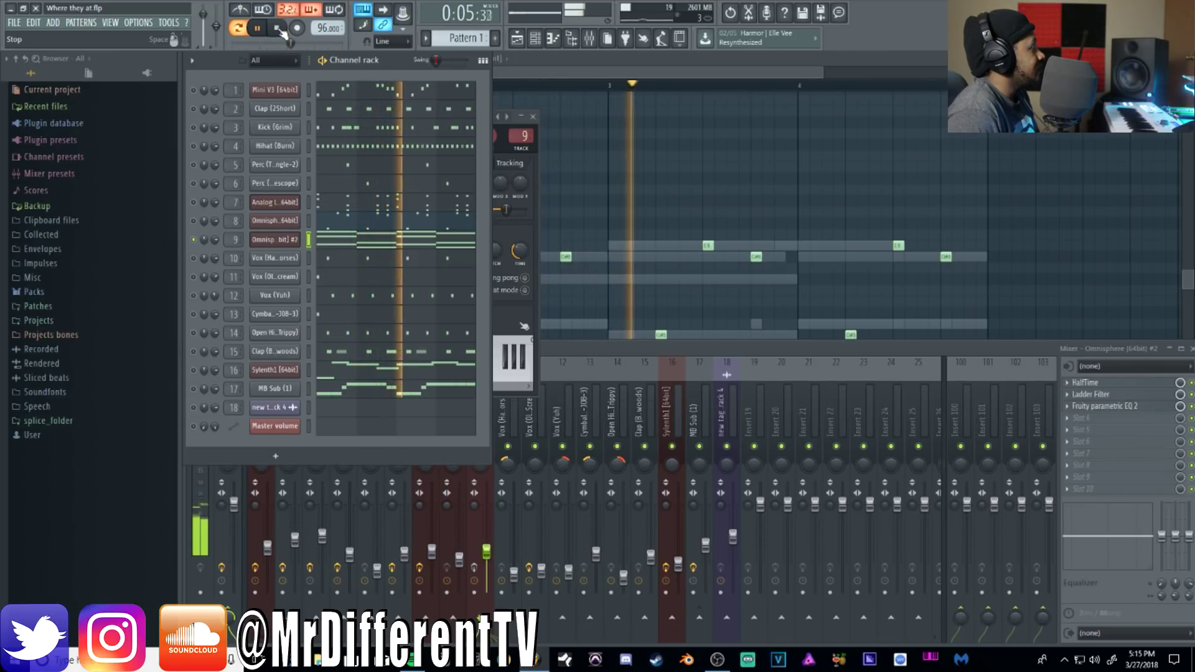
pyautogui.click(281, 30)
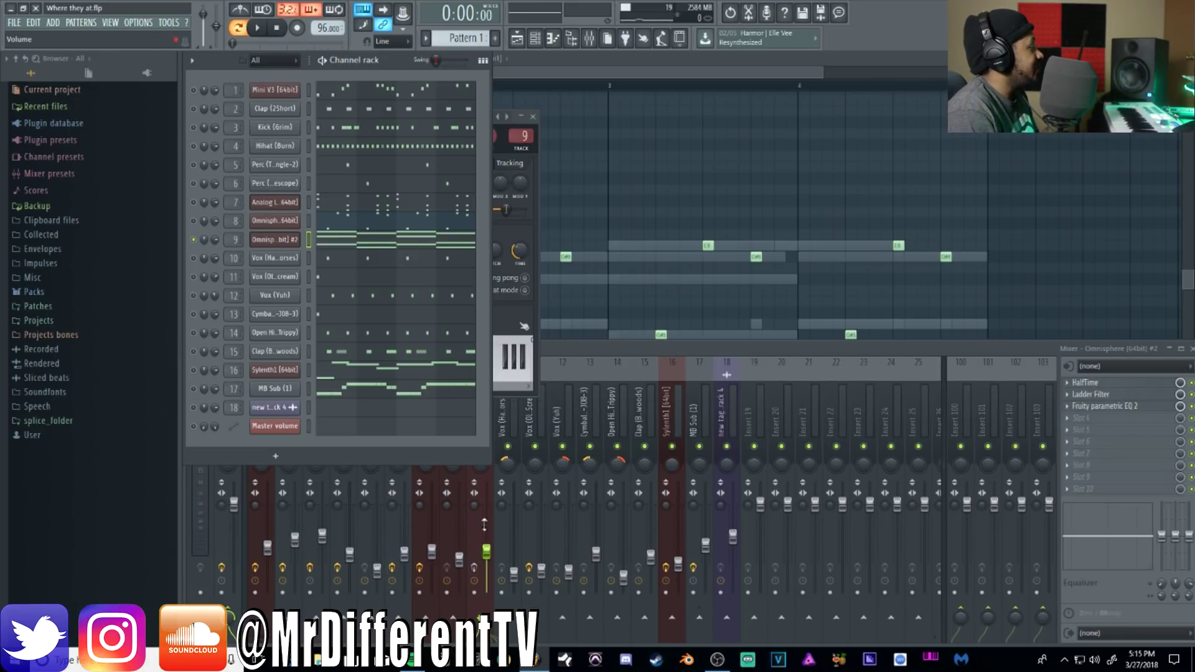
# - Show the second Omnisphere channel's mixer track and inspect its HalfTime effect
pyautogui.doubleClick(235, 242)
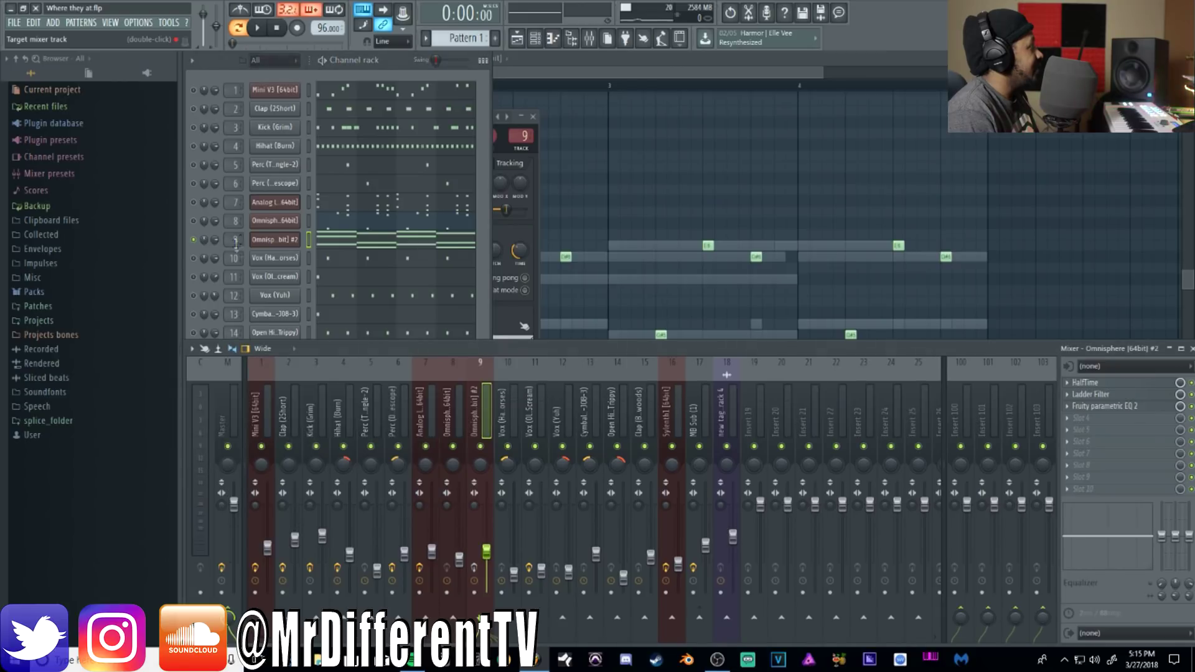
pyautogui.click(1136, 385)
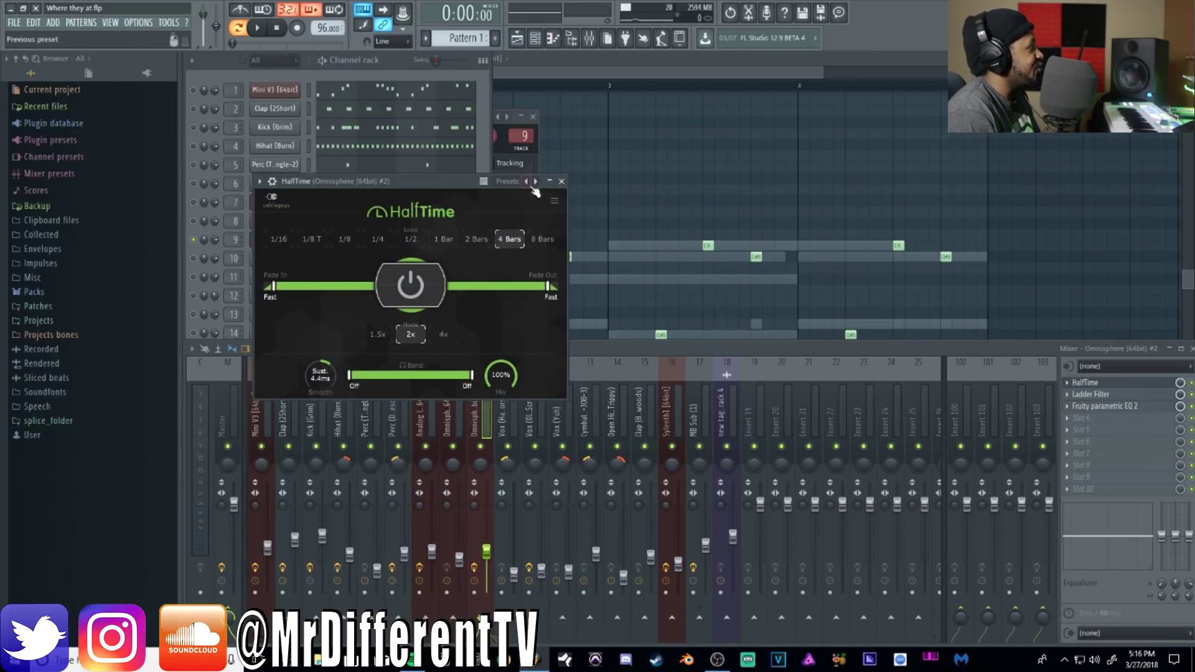
pyautogui.click(562, 182)
# - Inspect the track's Ladder Filter and Fruity Parametric EQ 2, and play the pattern with the Ladder Filter window open
pyautogui.click(1112, 396)
pyautogui.moveTo(353, 204); pyautogui.dragTo(618, 122)
pyautogui.click(1110, 408)
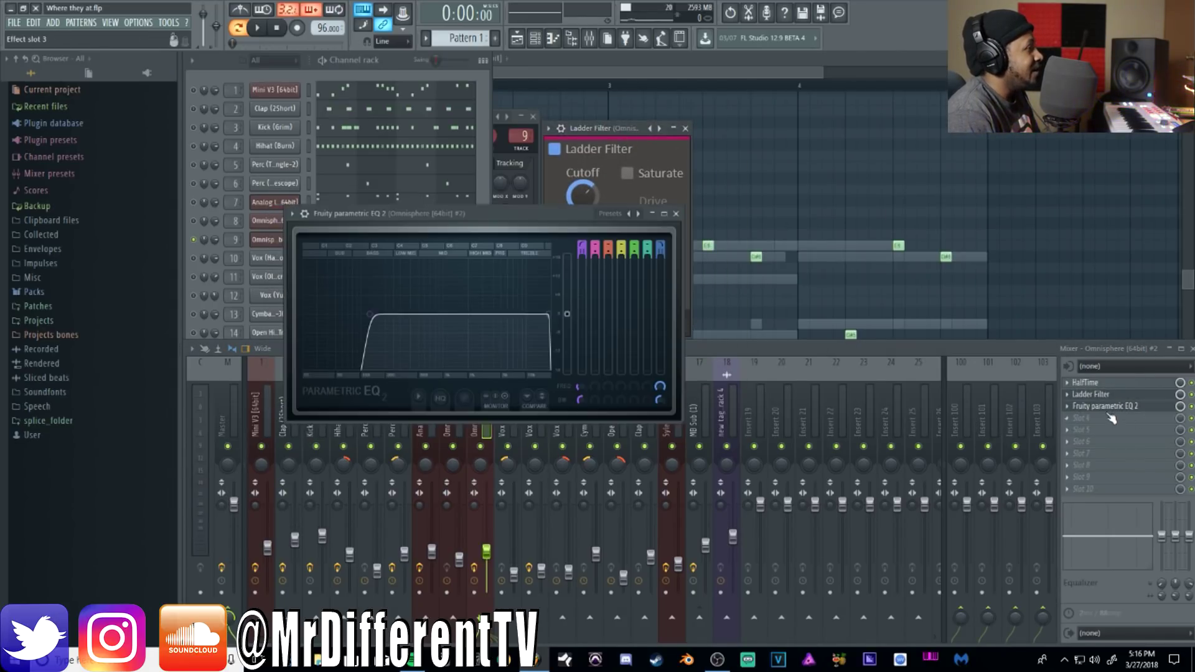
pyautogui.click(678, 214)
pyautogui.click(259, 29)
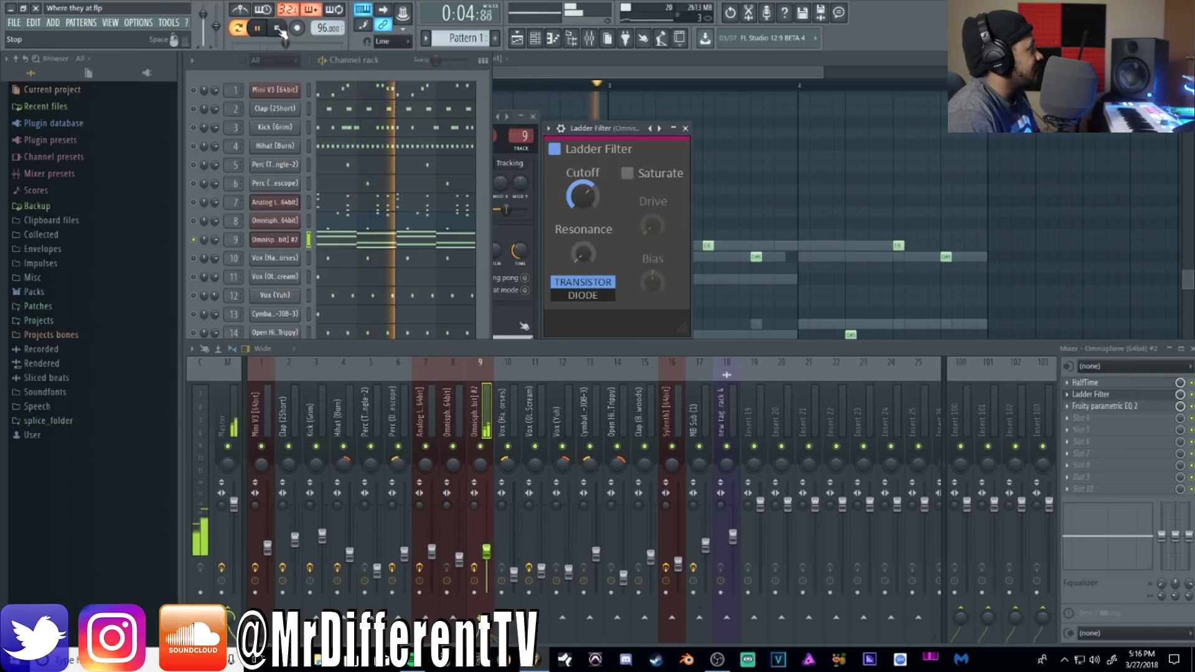
pyautogui.click(280, 30)
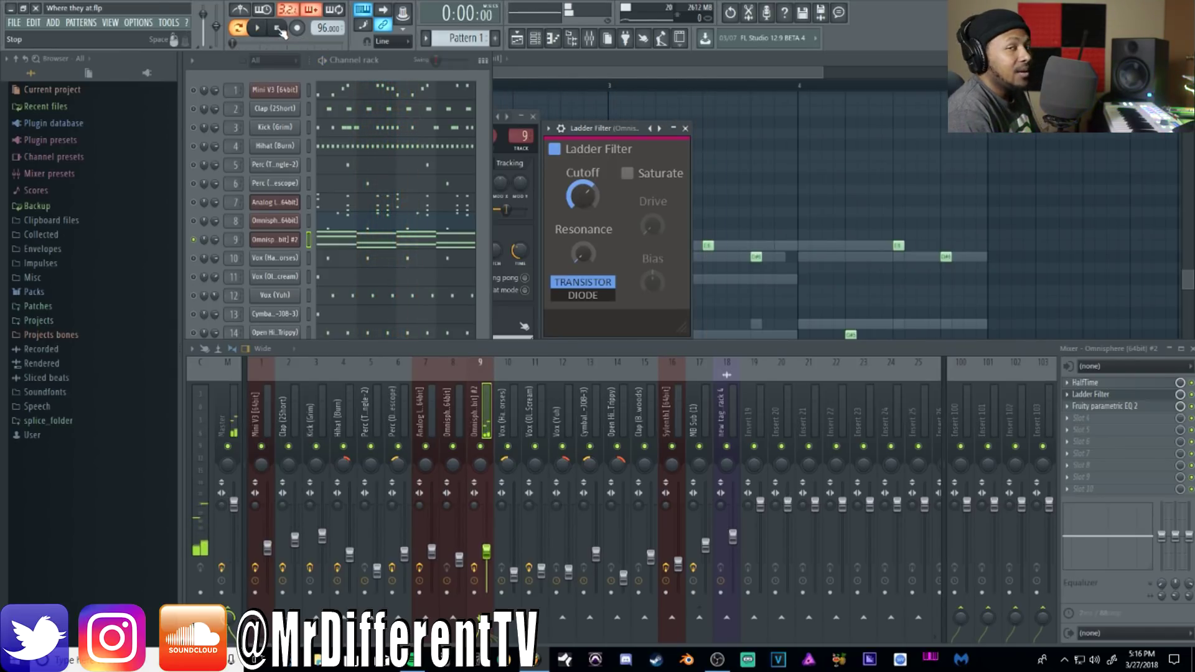
# - Turn on the up-down arpeggiator for the second Omnisphere channel and play its soloed pattern
pyautogui.click(264, 242)
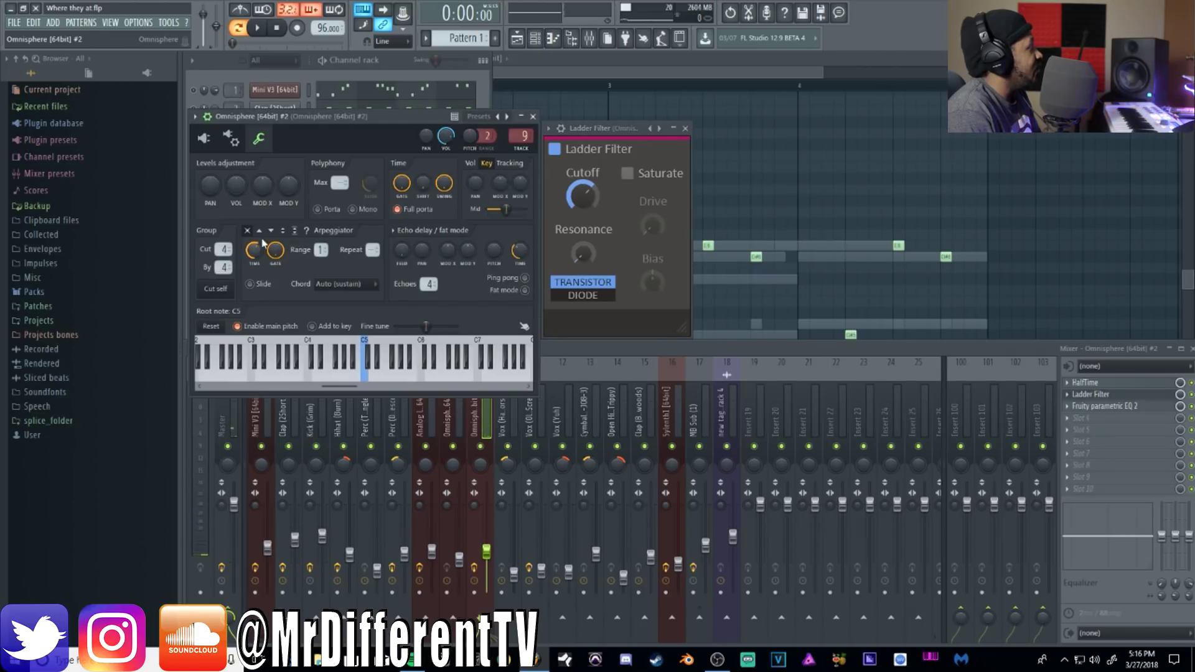
pyautogui.click(284, 231)
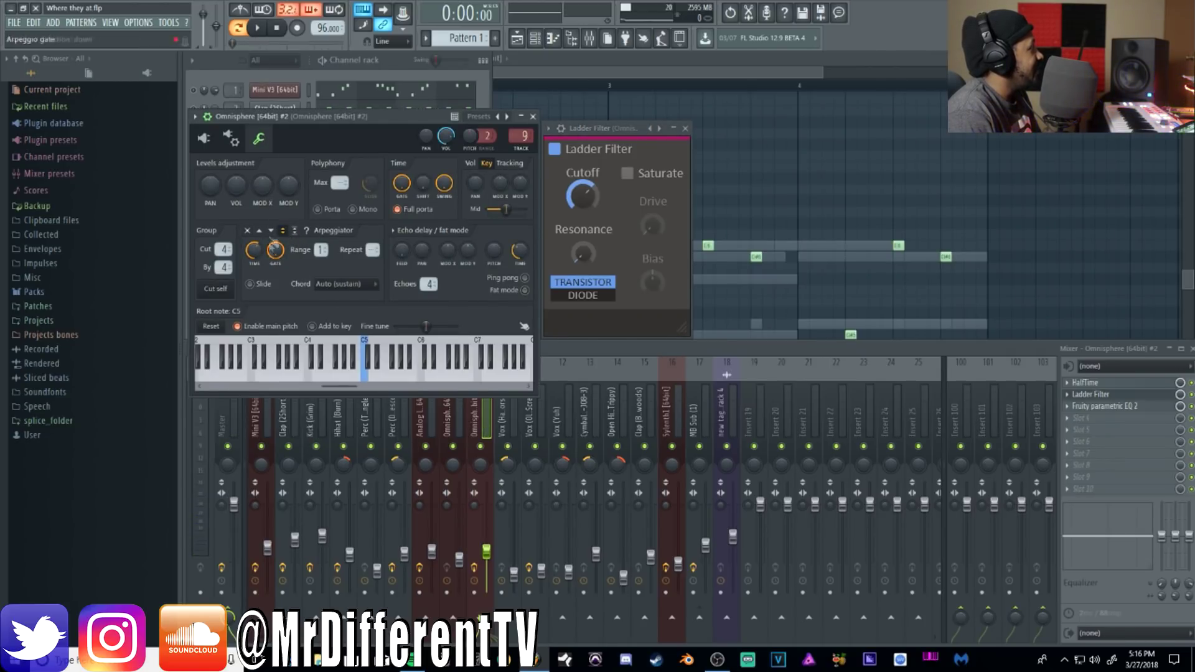
pyautogui.click(257, 29)
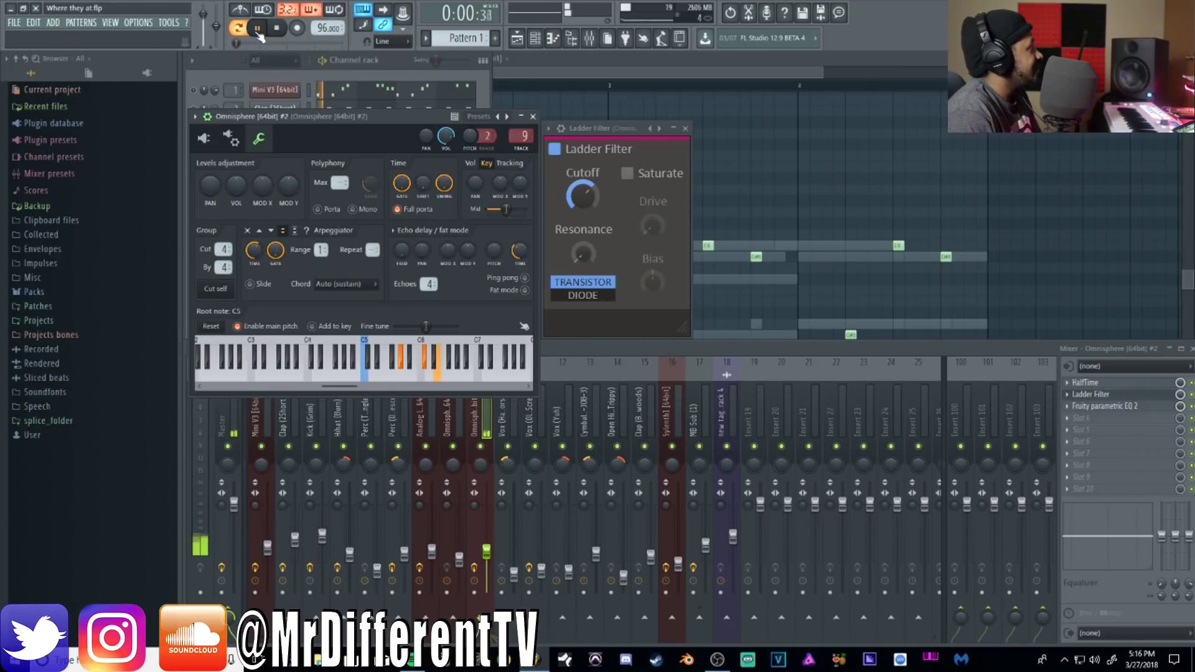
pyautogui.click(394, 62)
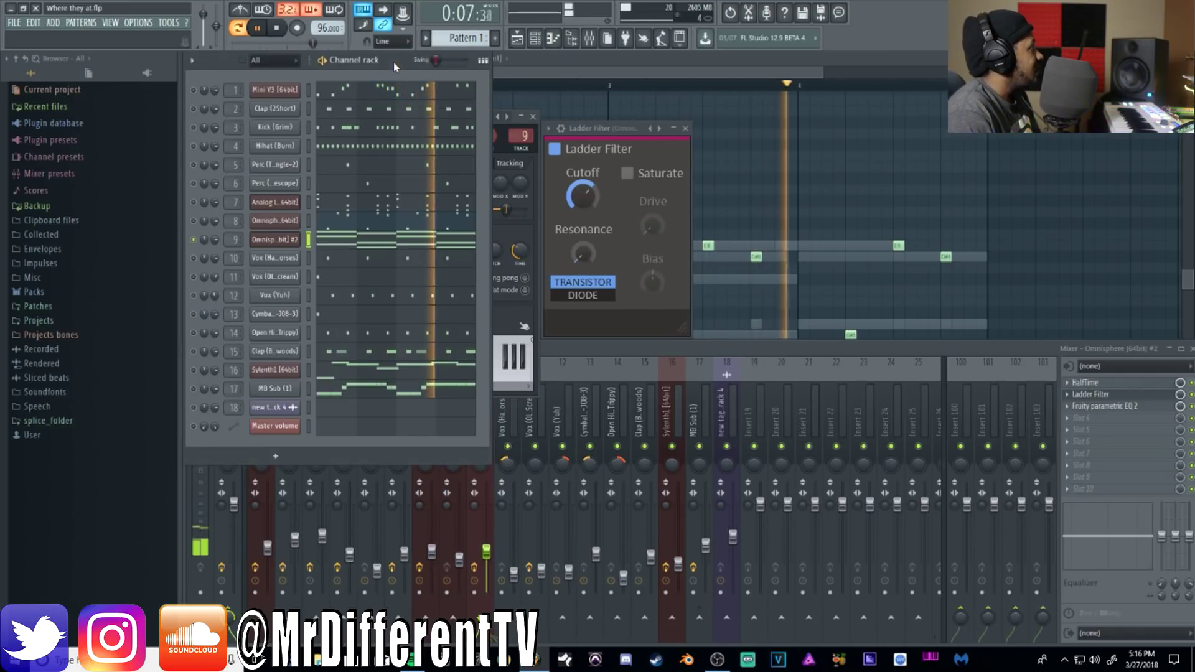
pyautogui.press('space')
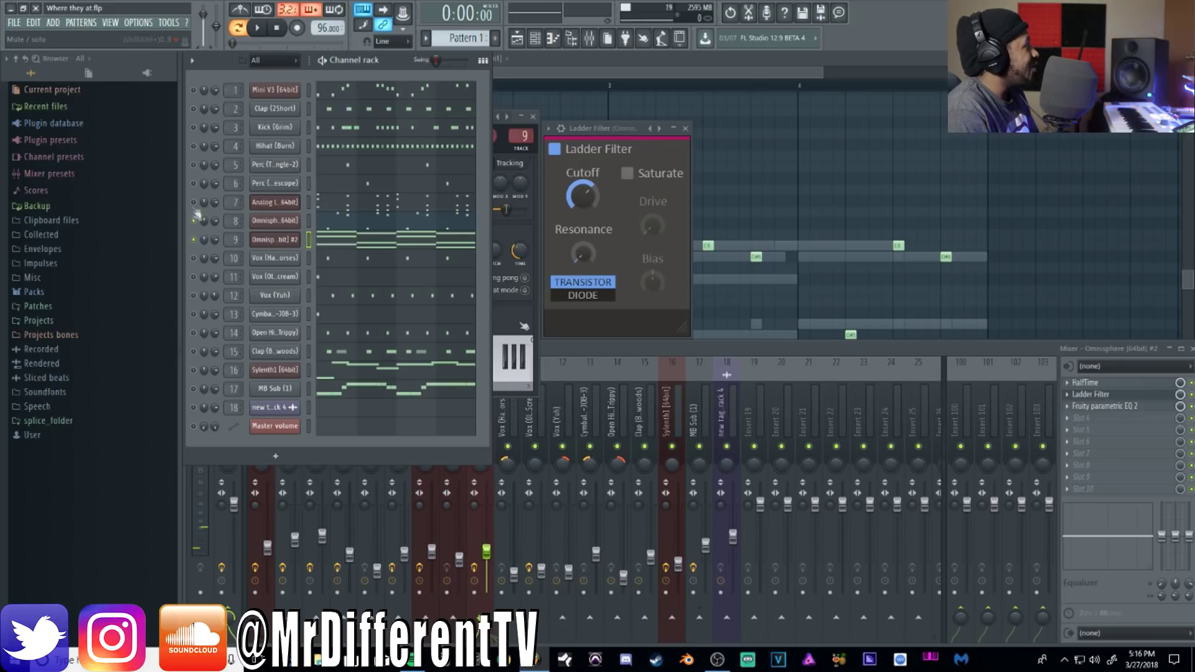
# - Unmute the Mini V3, Analog Lab 3 and first Omnisphere channels and play them together with the second Omnisphere
pyautogui.moveTo(194, 221); pyautogui.dragTo(193, 202)
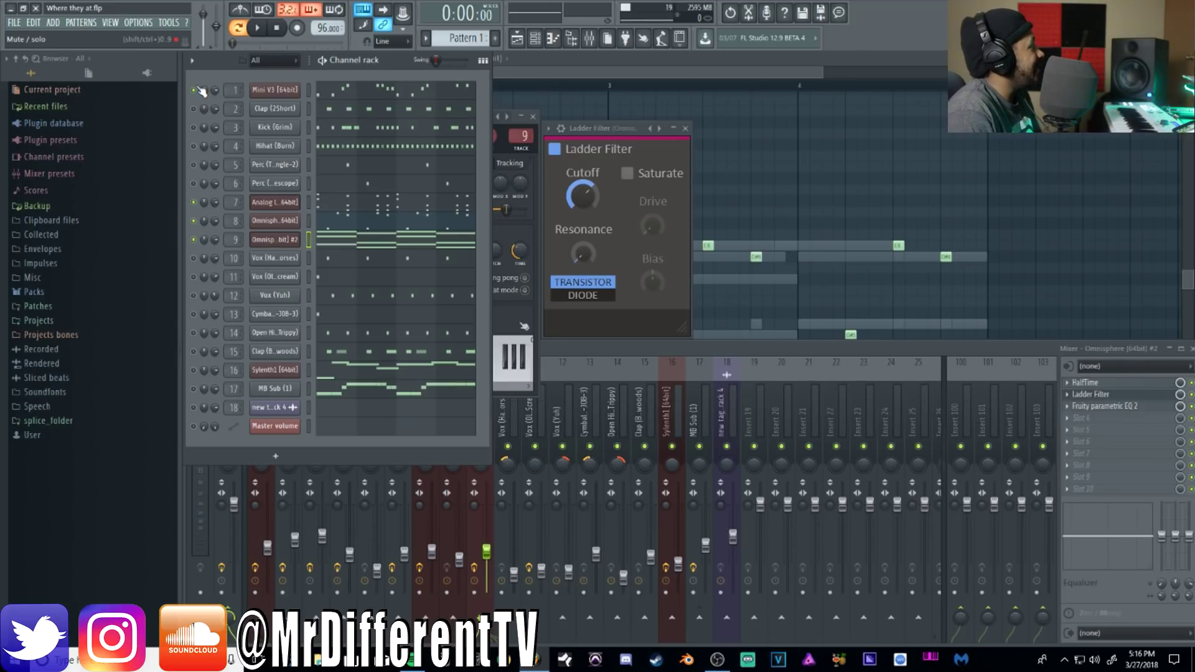
pyautogui.click(267, 34)
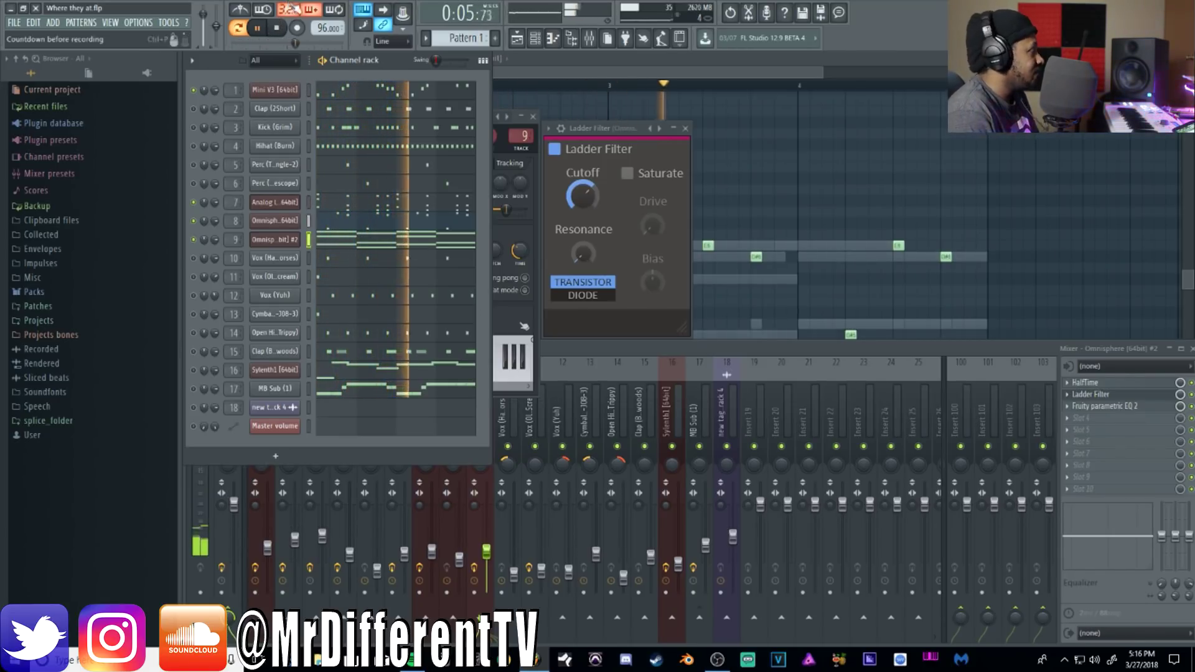
pyautogui.click(285, 30)
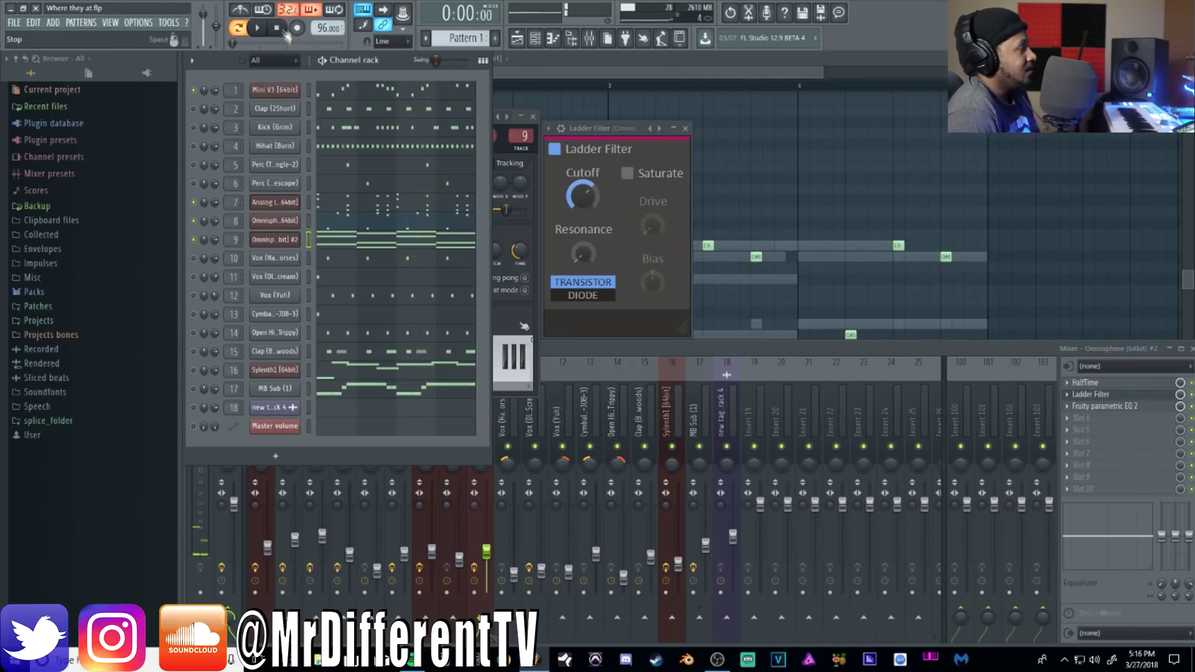
# - Solo the HayIsForHorses vox channel and view the sample settings of the HayIsForHorses and Old-Scream vox channels
pyautogui.rightClick(196, 260)
pyautogui.click(264, 278)
pyautogui.click(292, 260)
pyautogui.moveTo(360, 137); pyautogui.dragTo(681, 119)
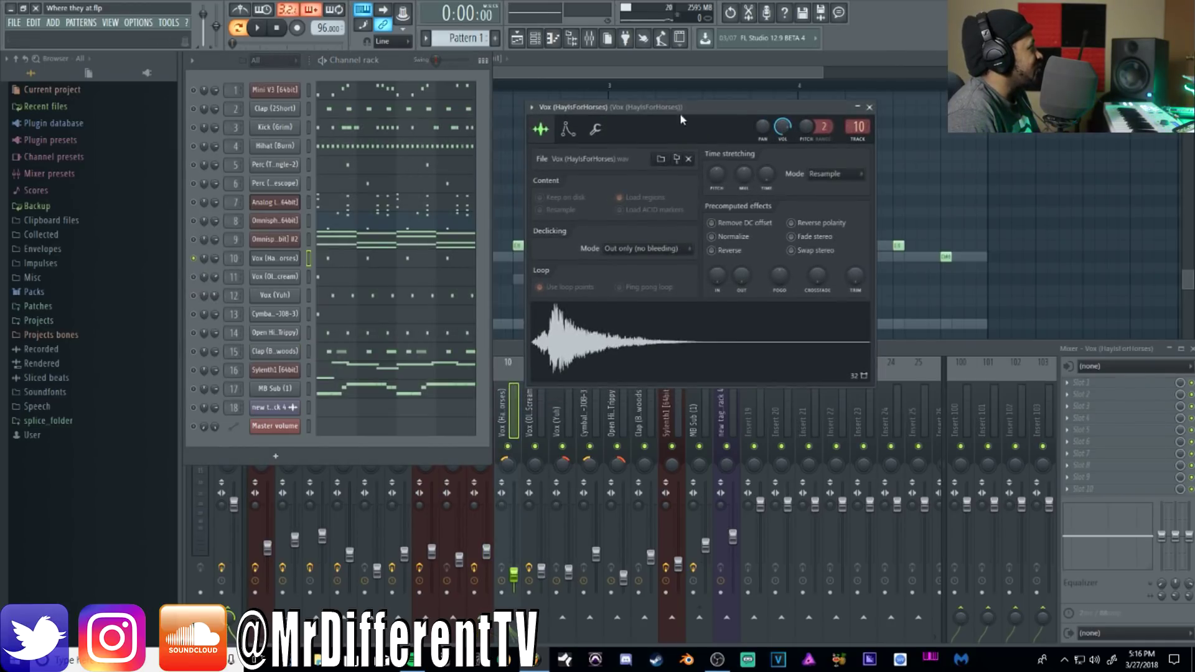
pyautogui.click(267, 280)
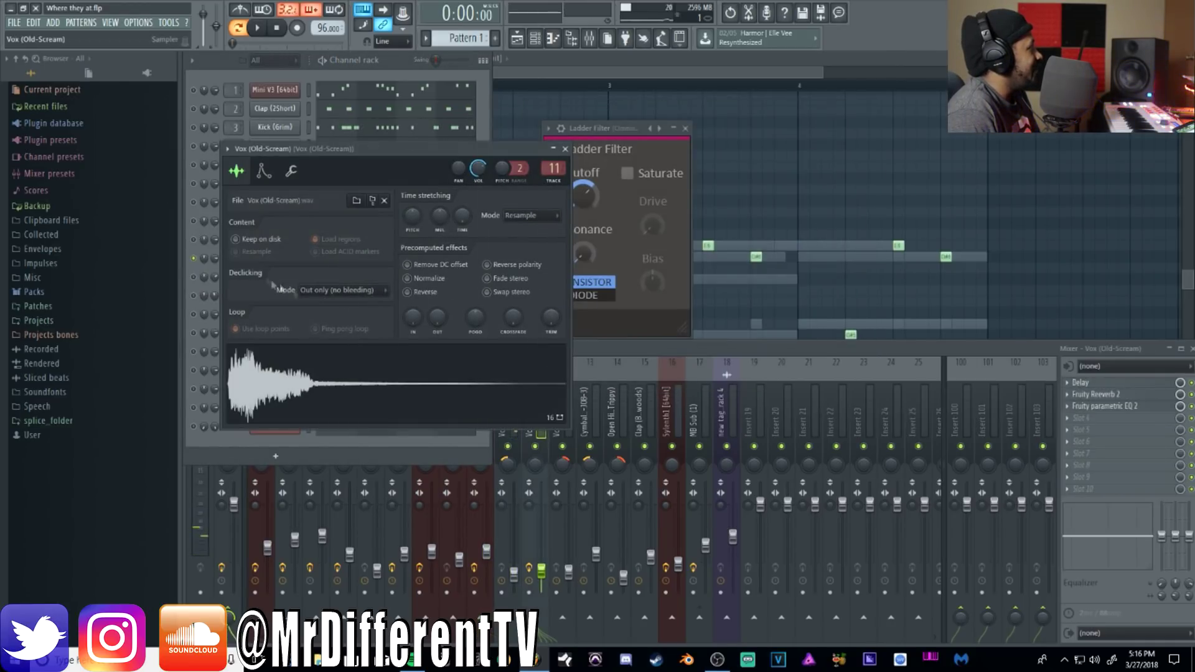
pyautogui.moveTo(443, 146); pyautogui.dragTo(730, 117)
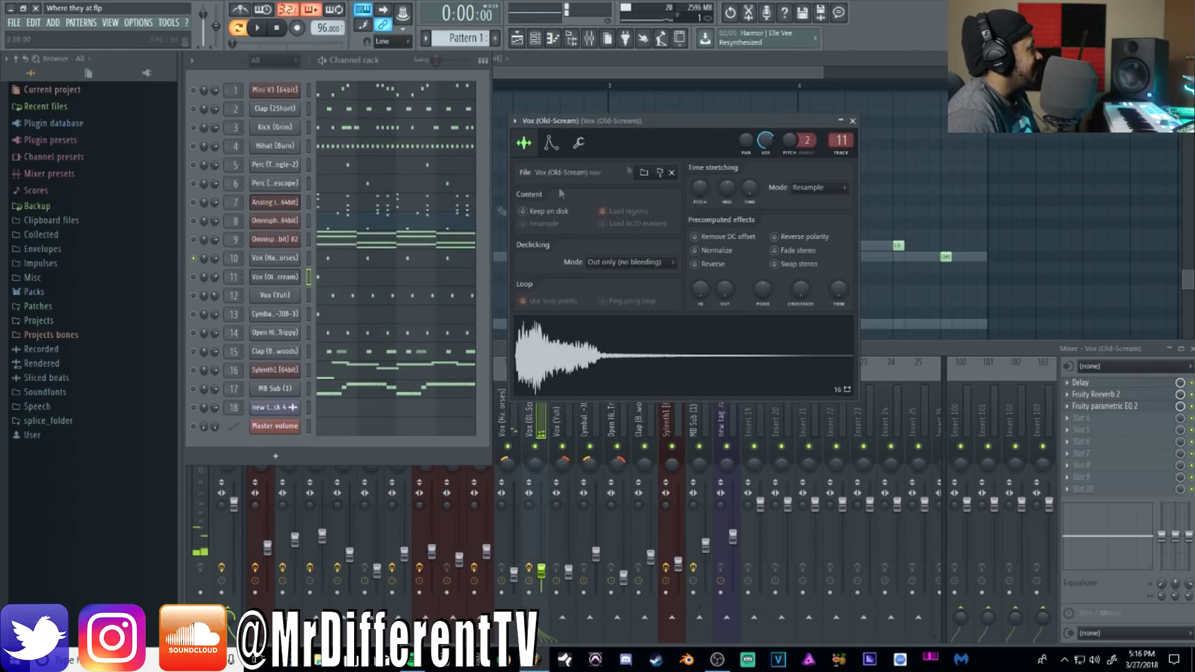
# - View the Yuh vox channel and play the three vox channels together
pyautogui.click(292, 299)
pyautogui.click(581, 165)
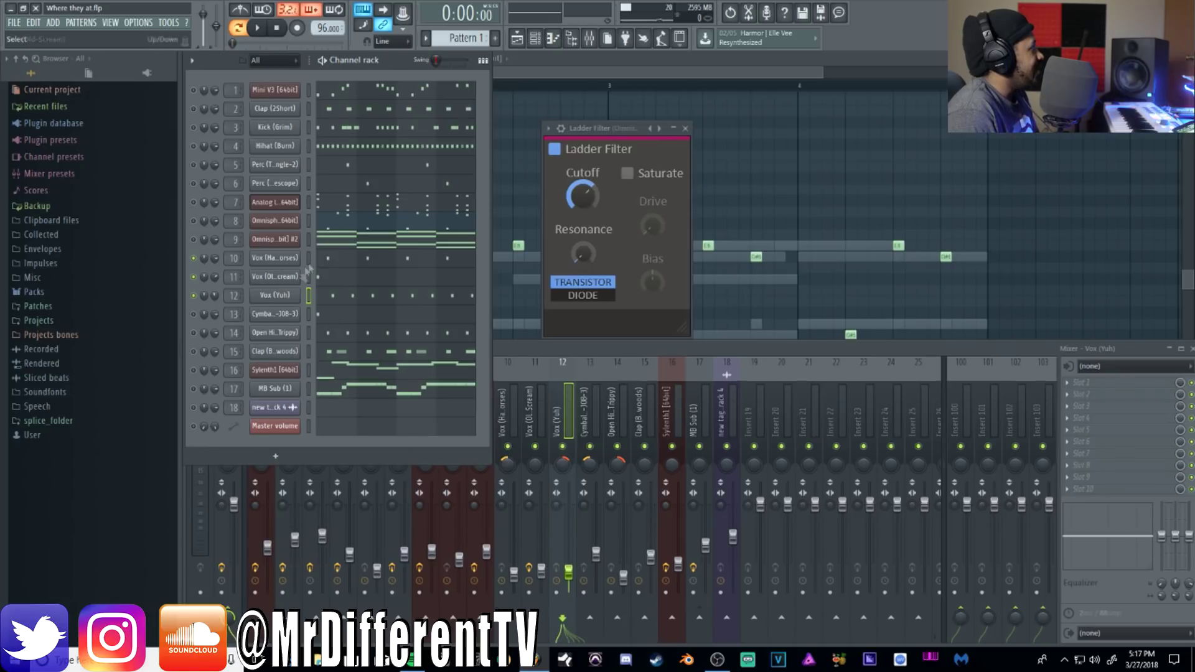
pyautogui.click(260, 32)
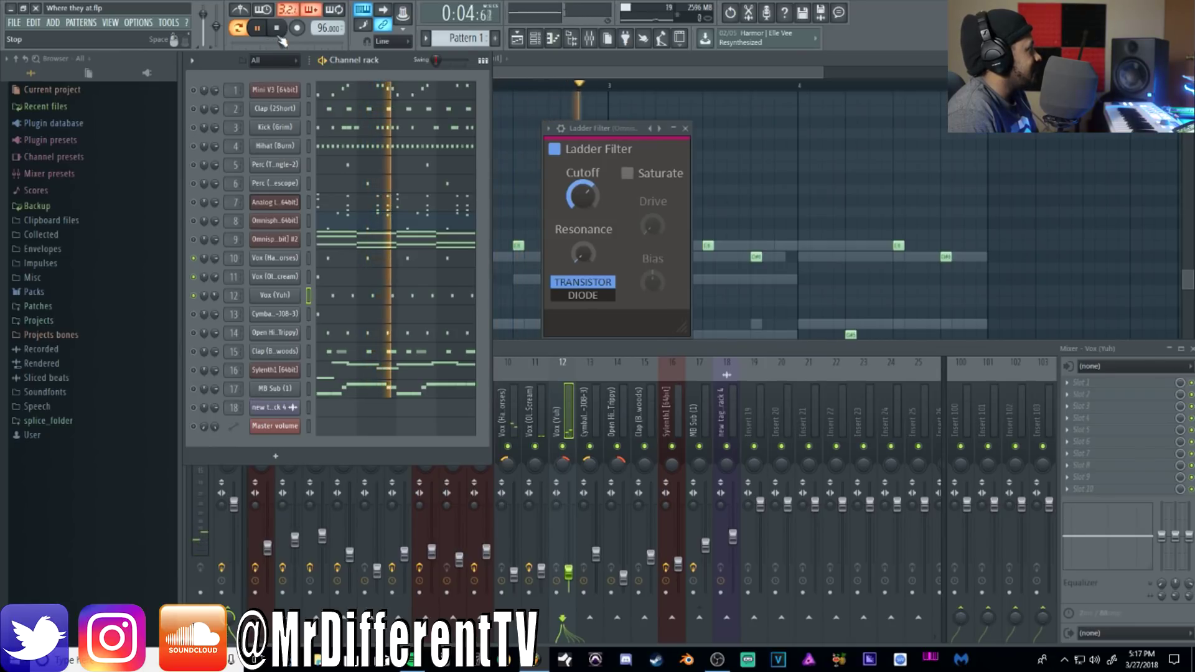
pyautogui.click(278, 33)
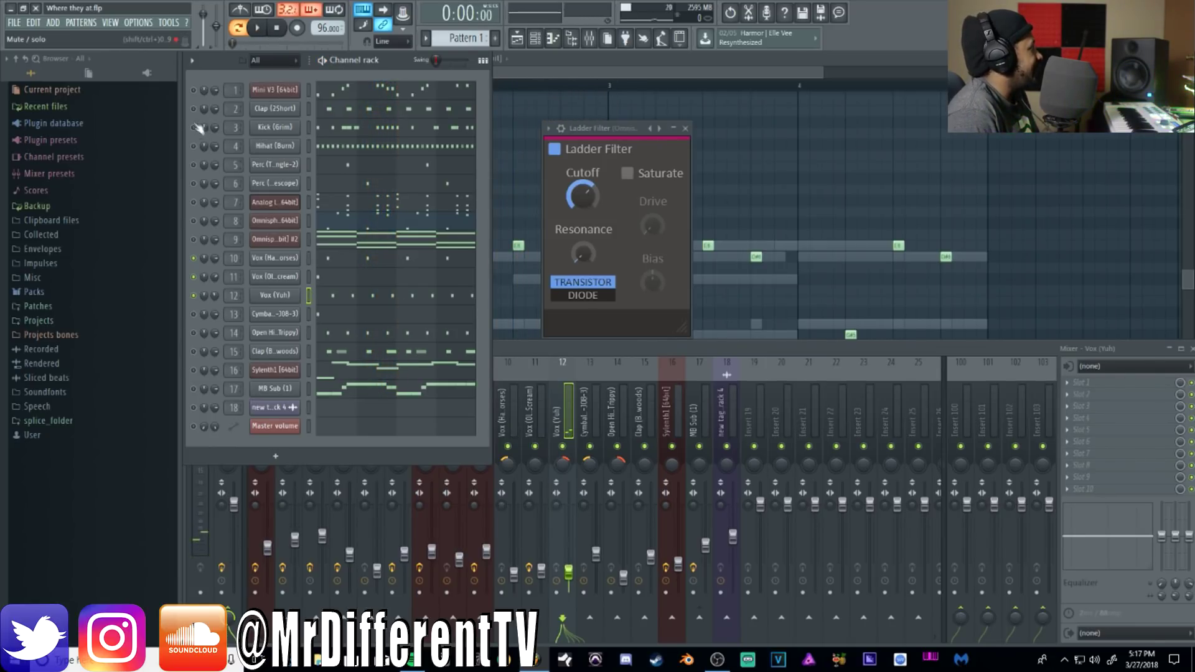
# - Solo the Kick (Grim) channel and audition its sample in the channel settings
pyautogui.click(193, 165)
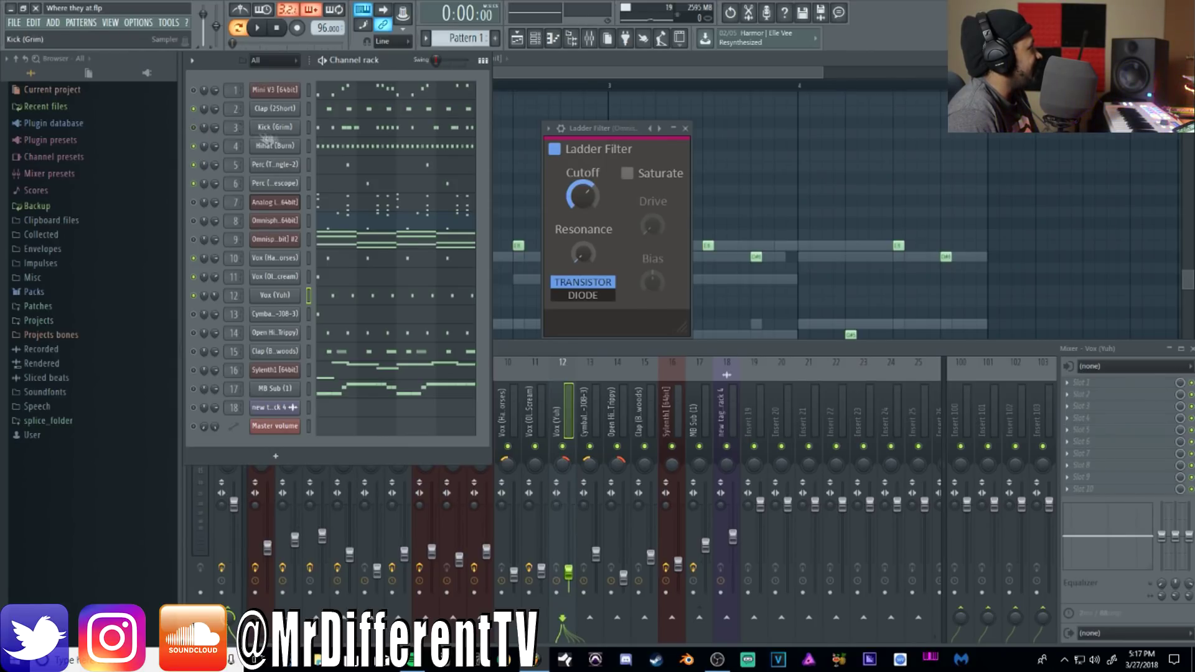
pyautogui.rightClick(194, 127)
pyautogui.click(265, 138)
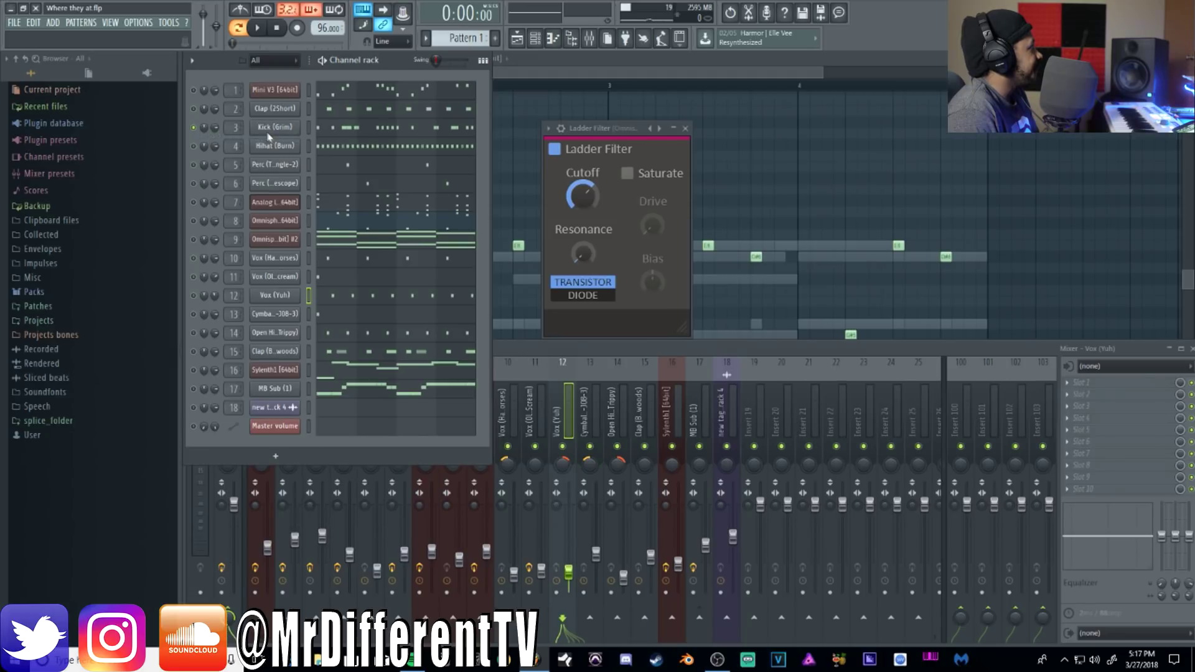
pyautogui.click(290, 131)
pyautogui.click(420, 398)
pyautogui.click(421, 399)
pyautogui.click(421, 398)
pyautogui.click(421, 399)
# - View the kick's mixer effects, FabFilter Pro-G, Transient Shaper and Fruity soft clipper, arranging their windows side by side
pyautogui.click(1103, 384)
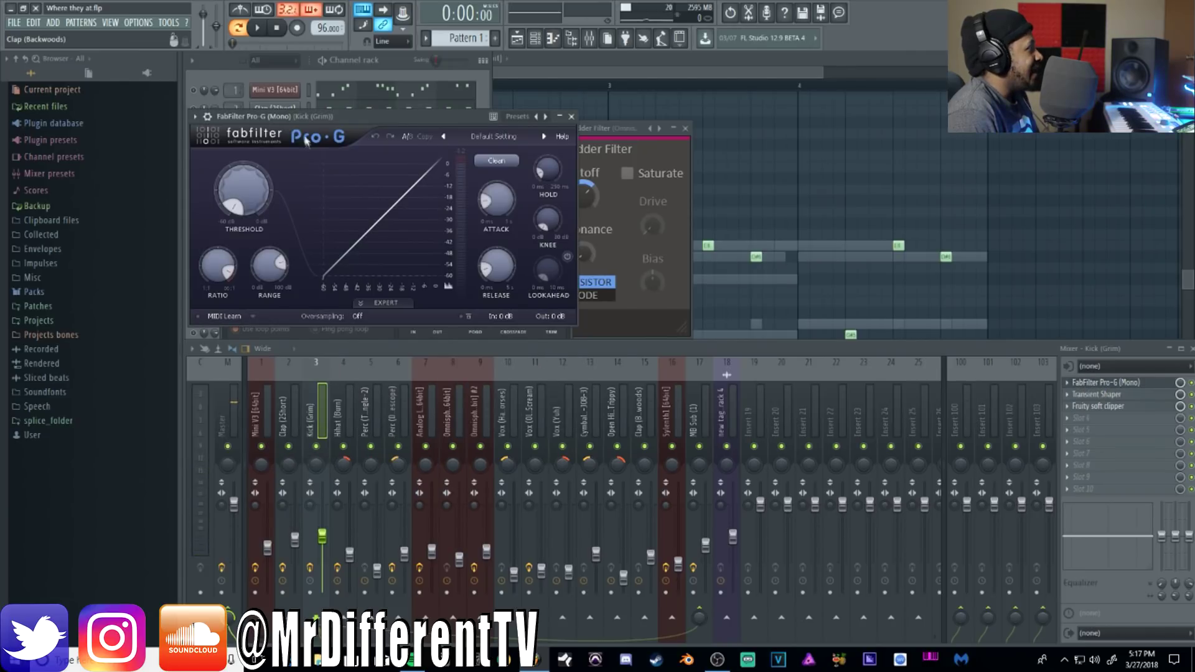
pyautogui.click(1135, 397)
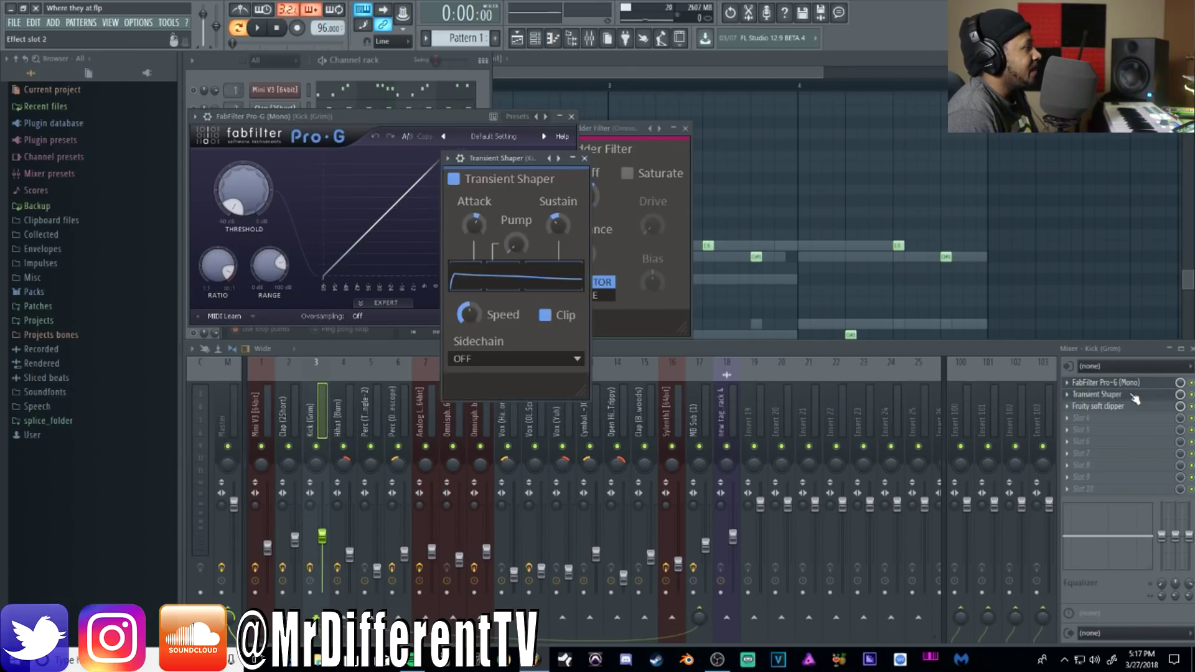
pyautogui.moveTo(507, 158); pyautogui.dragTo(765, 102)
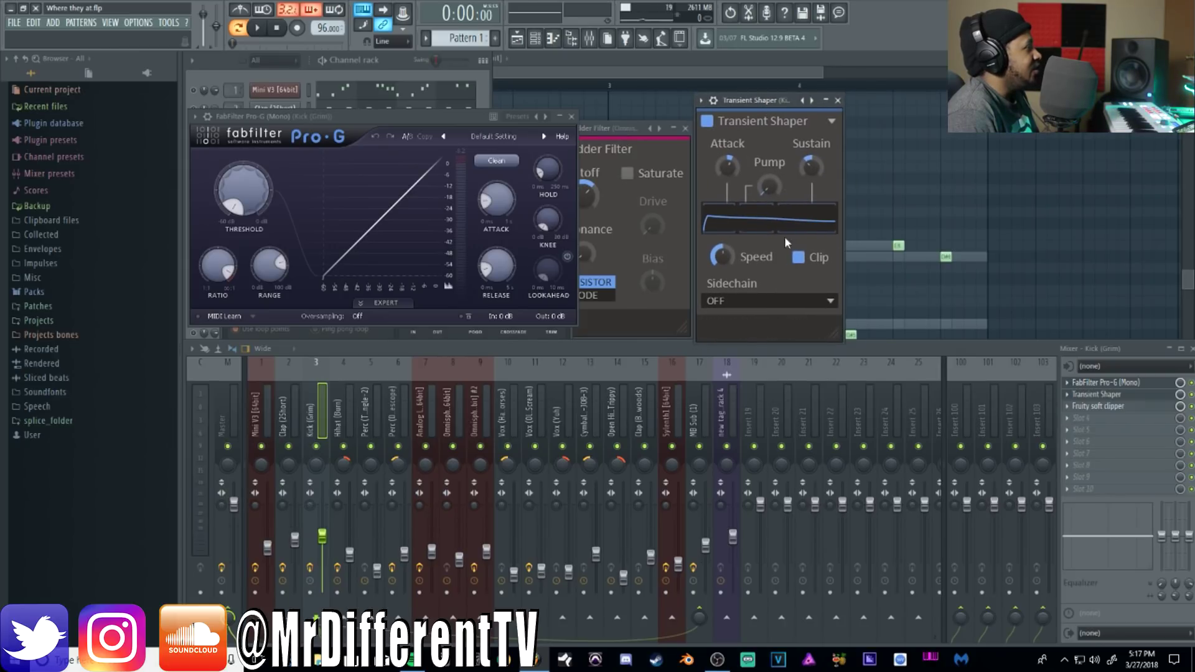
pyautogui.click(1098, 406)
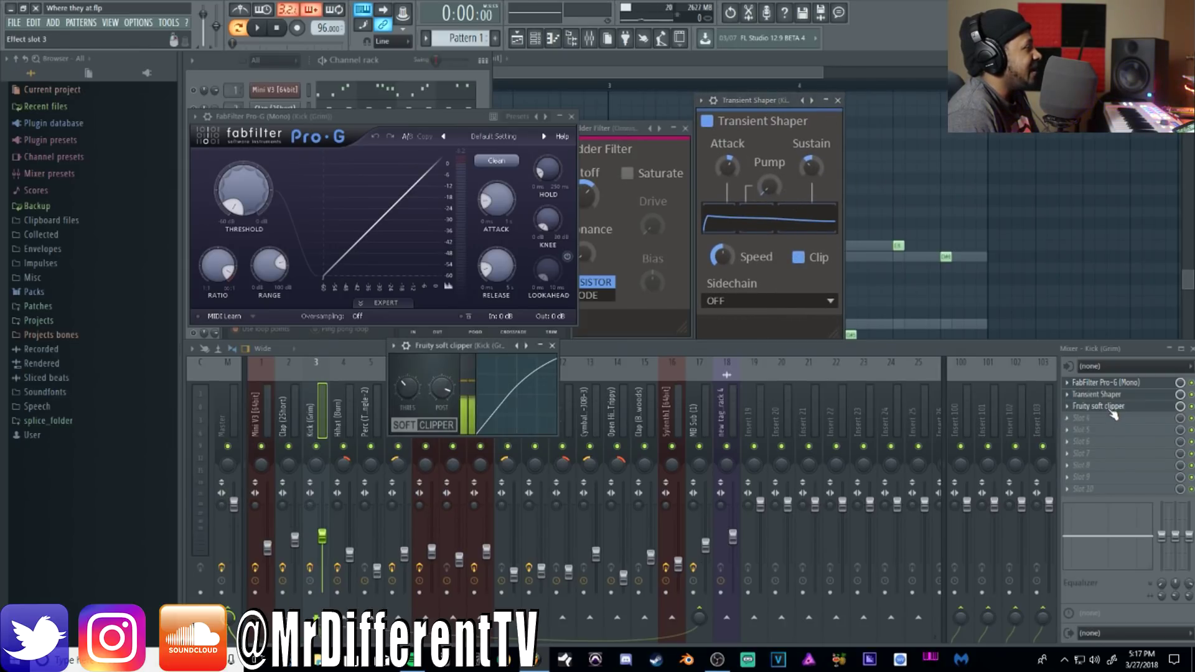
pyautogui.moveTo(484, 349); pyautogui.dragTo(941, 244)
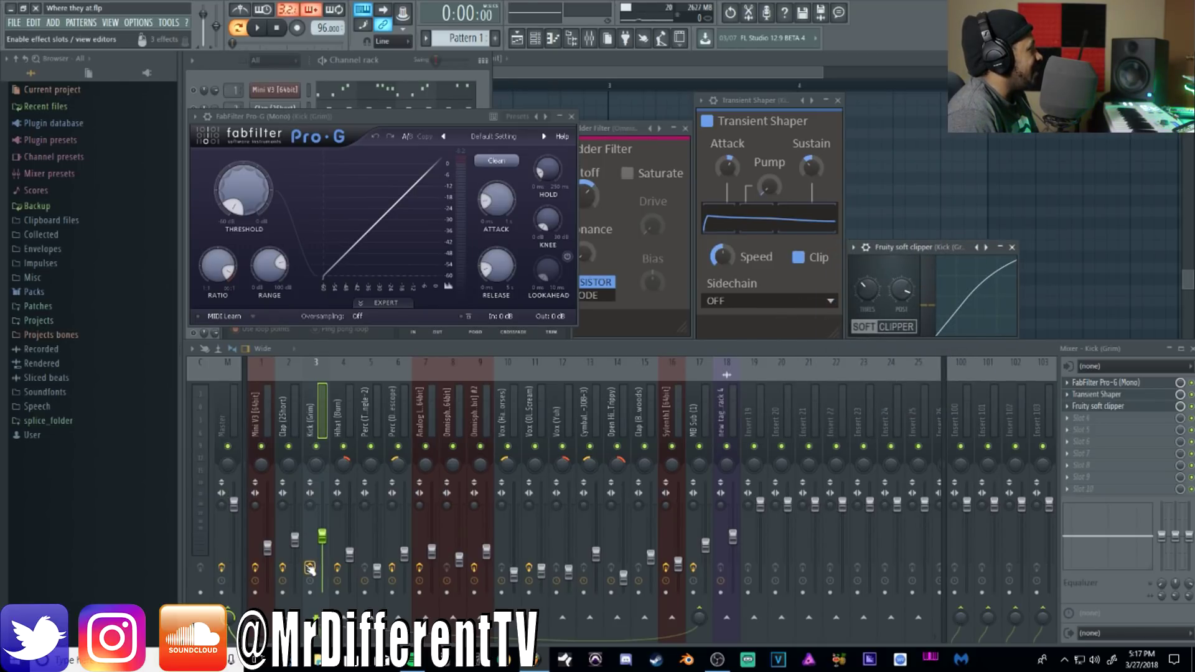
# - Reopen the Kick (Grim) sample settings, audition the sample with the mixer effects applied, and close the settings
pyautogui.click(424, 94)
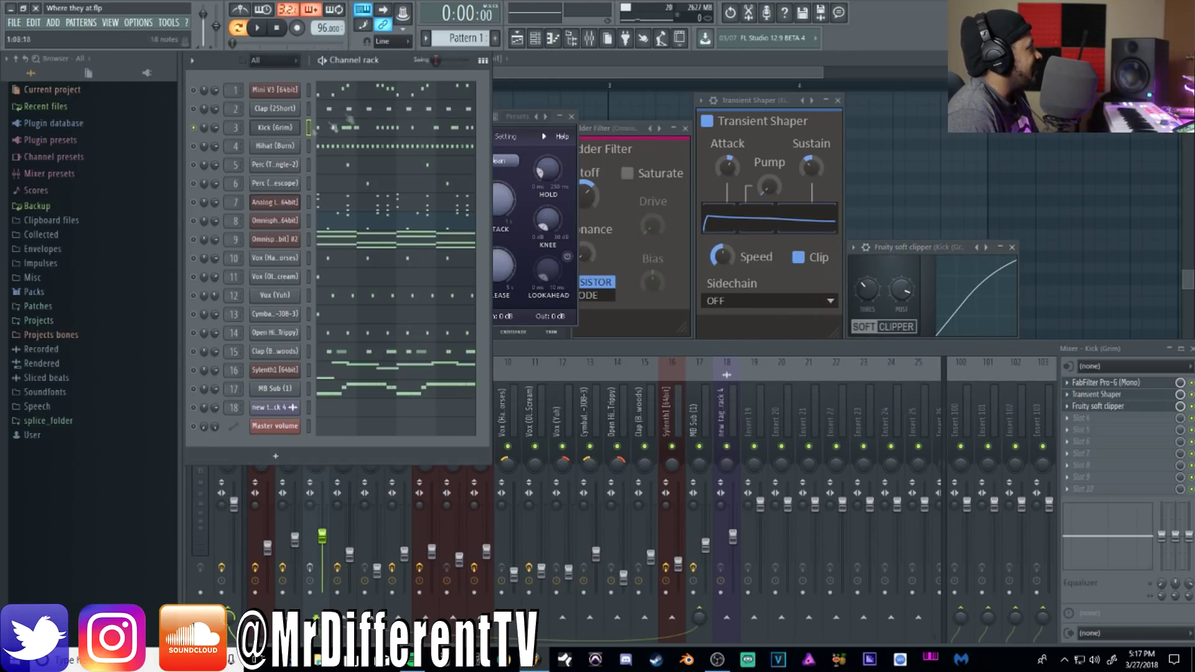
pyautogui.click(289, 132)
pyautogui.click(403, 395)
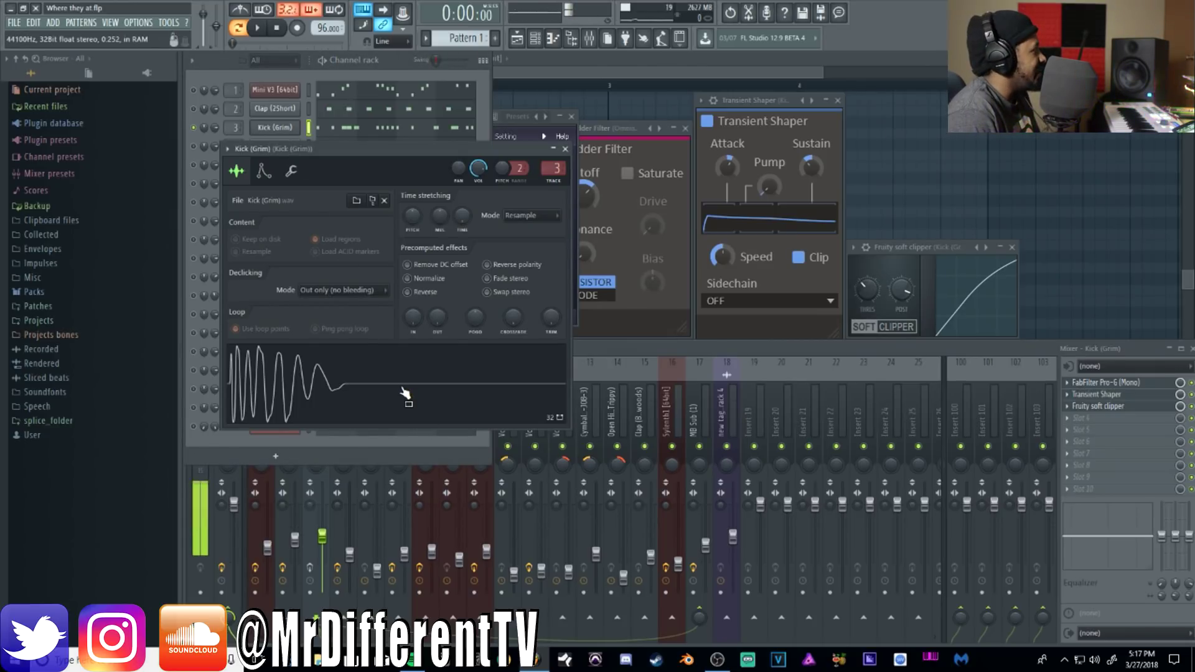
pyautogui.click(365, 414)
pyautogui.click(366, 413)
pyautogui.click(367, 412)
pyautogui.click(368, 412)
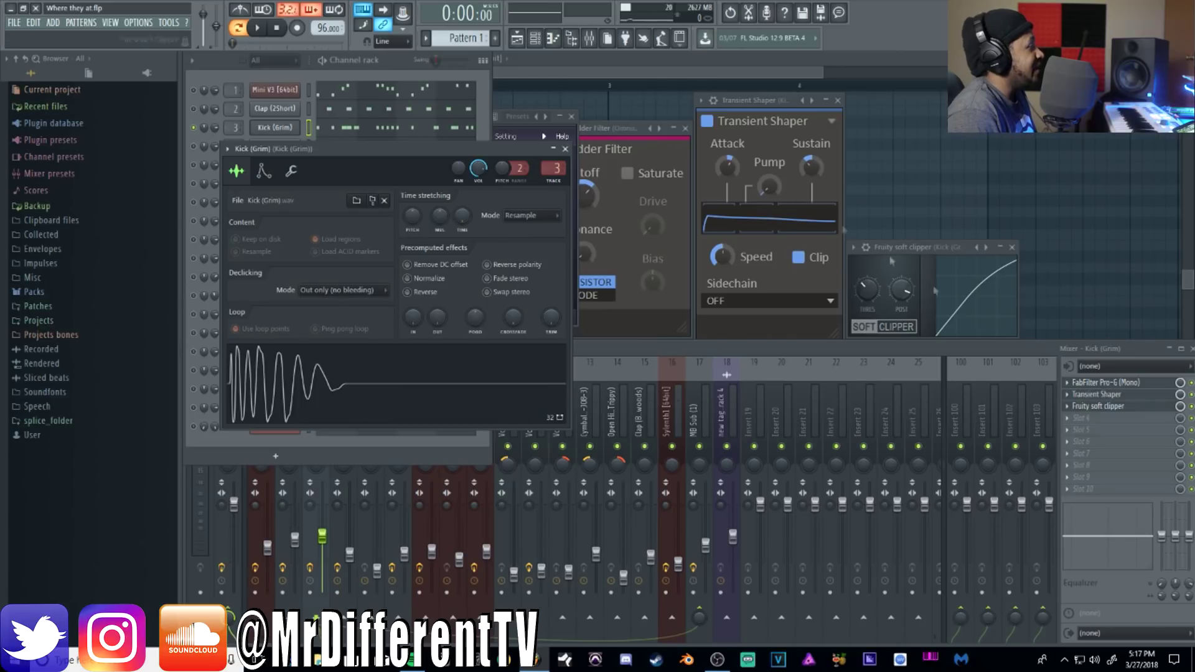
pyautogui.click(565, 149)
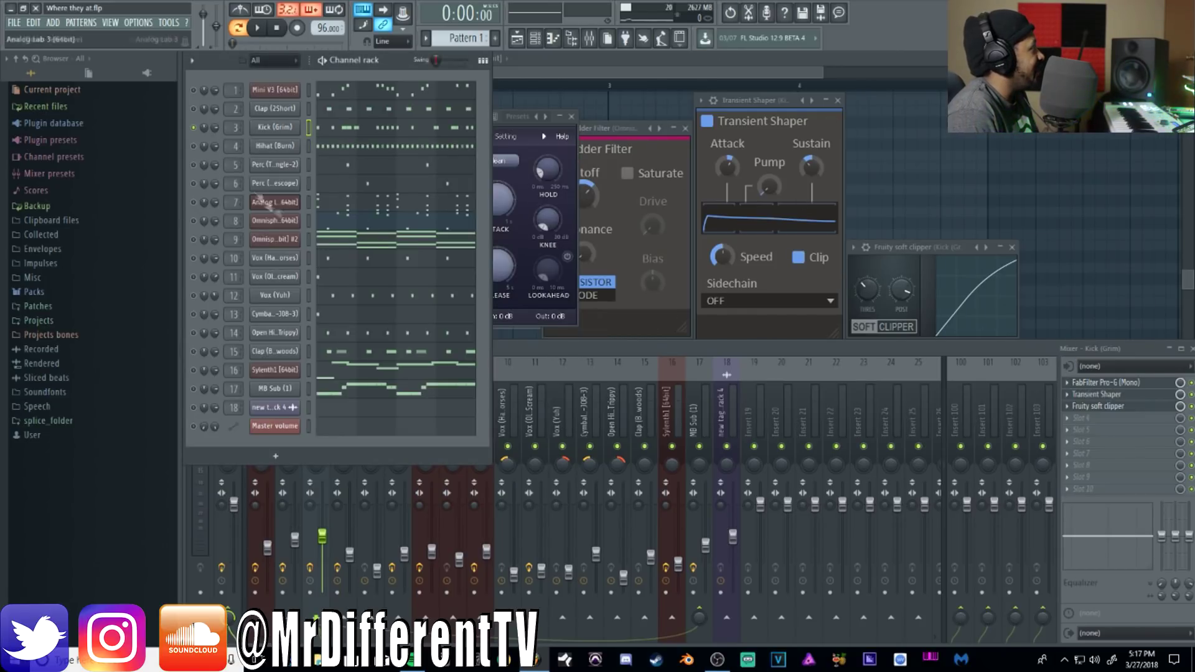
# - Unmute the clap, hihat, percussion and vox channels and play them together with the kick
pyautogui.moveTo(198, 129); pyautogui.dragTo(201, 187)
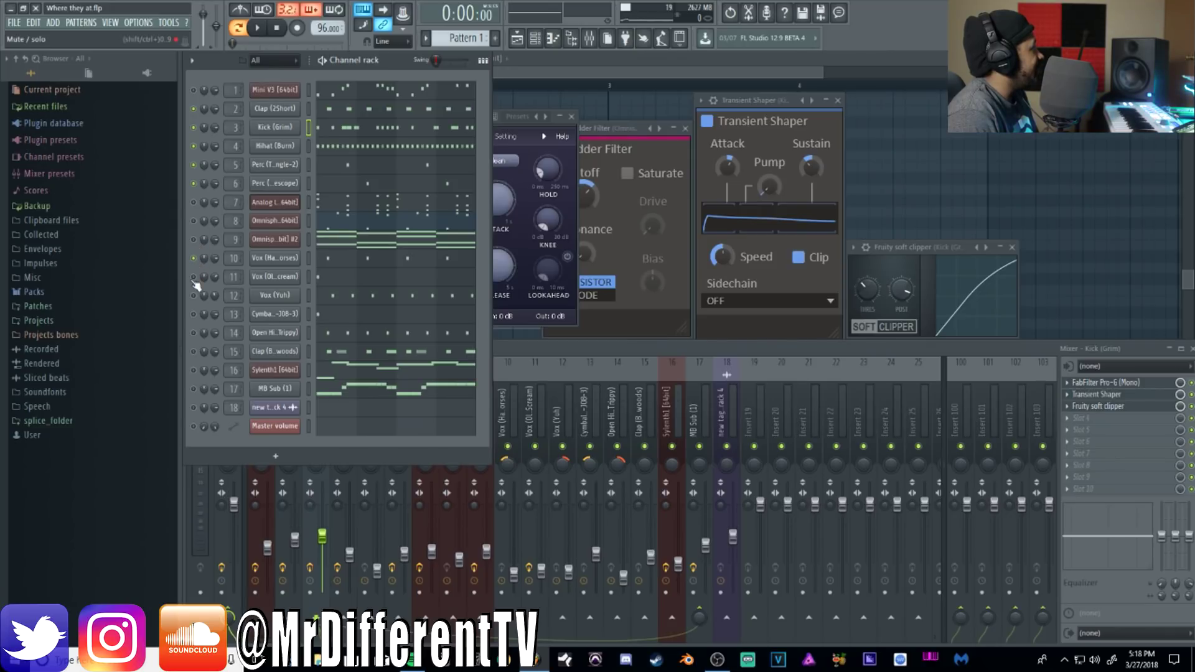
pyautogui.click(257, 27)
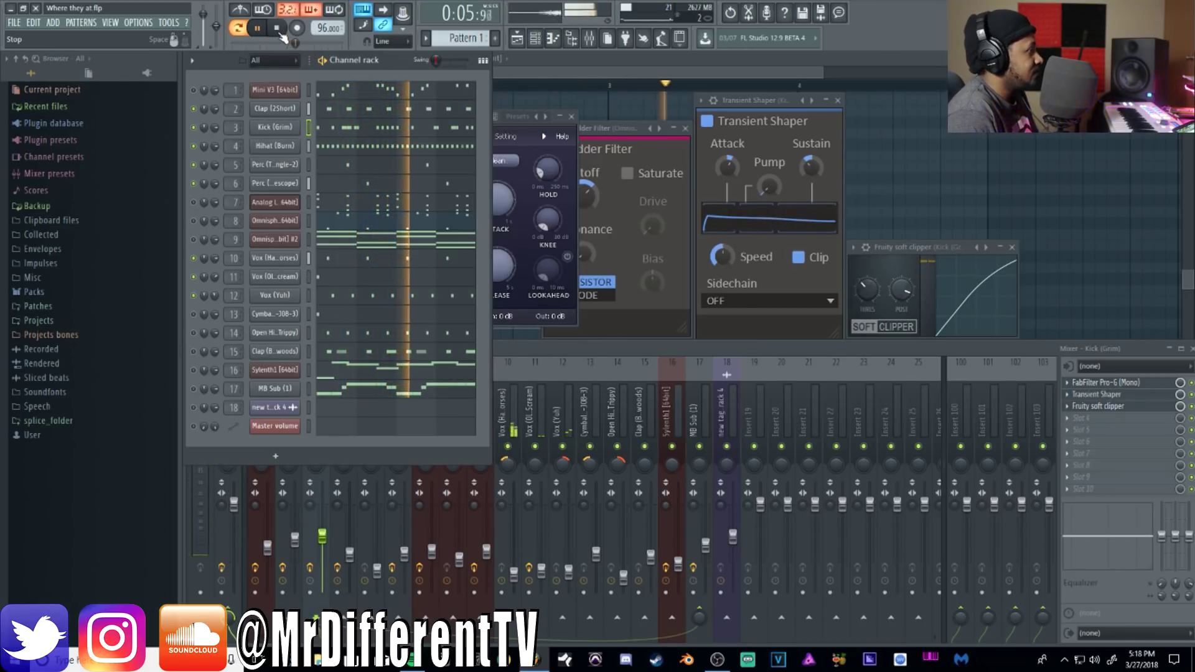
pyautogui.click(280, 35)
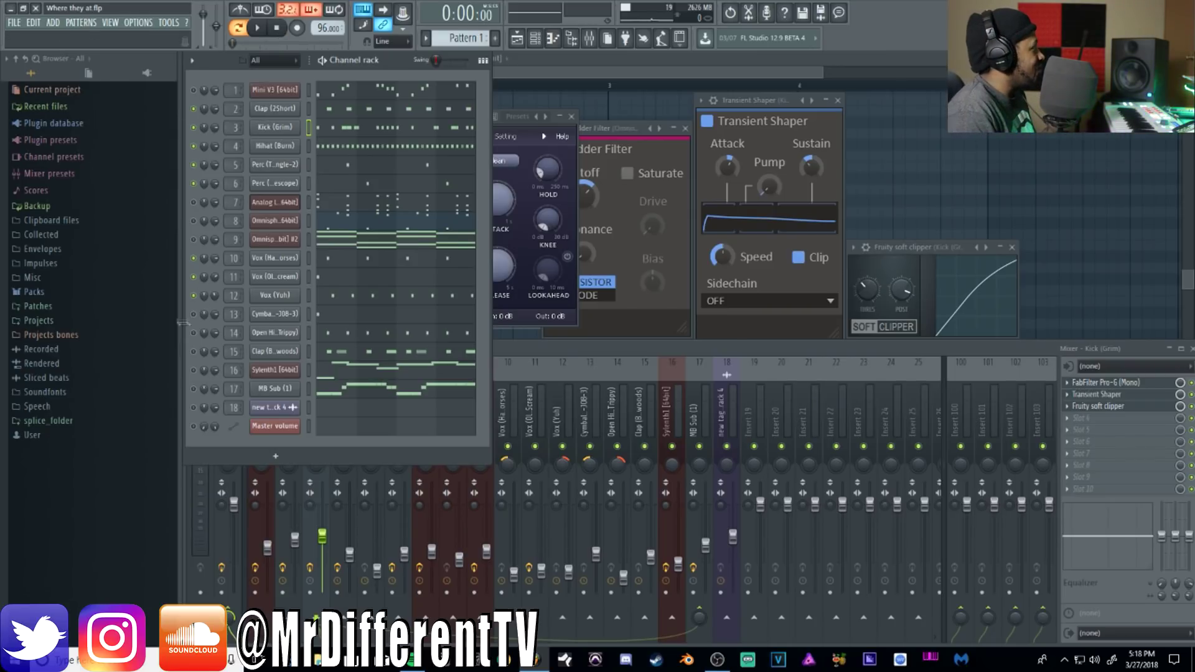
# - View and audition the samples of the Cymbal (TR-J08-3) and Open Hihat (Trippy) channels
pyautogui.click(261, 315)
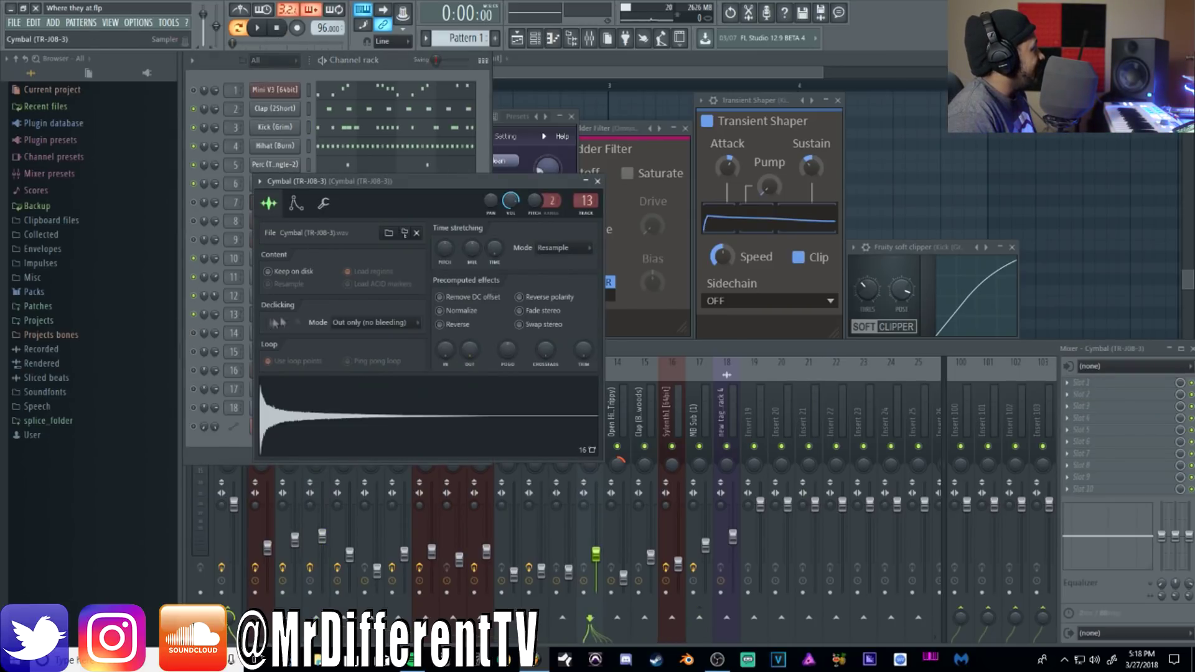
pyautogui.click(414, 416)
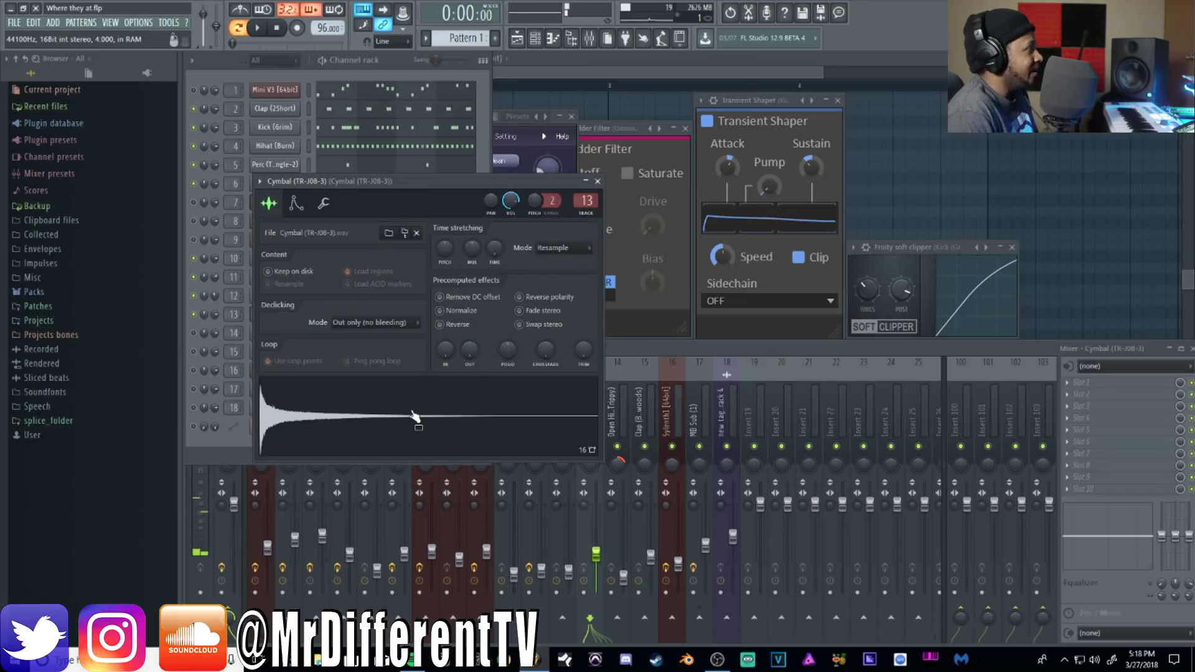
pyautogui.click(597, 181)
pyautogui.click(261, 335)
pyautogui.click(347, 420)
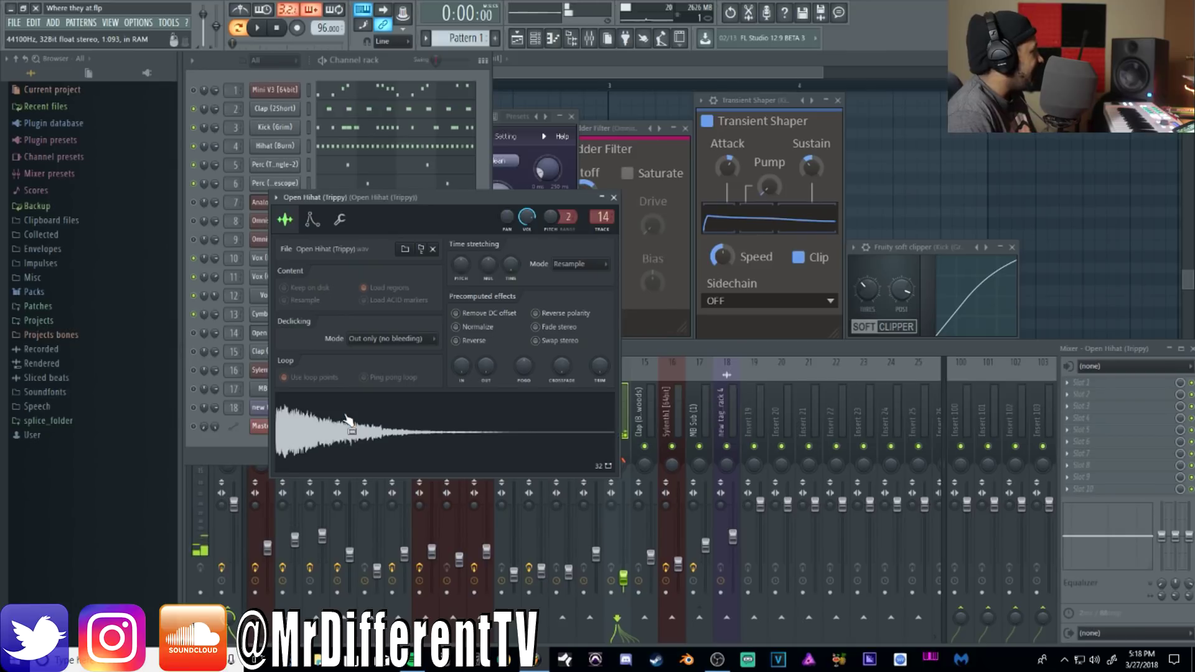
pyautogui.click(614, 198)
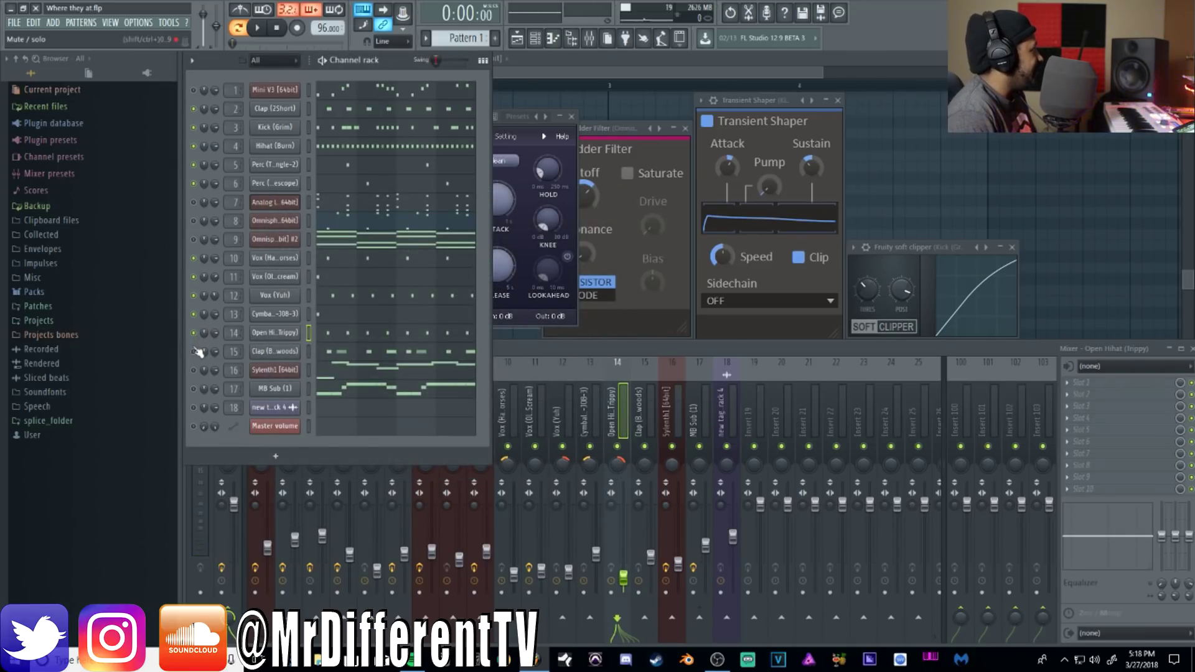
# - View the Clap (Backwoods) note pattern and try the Chopper on its short C5 note in bar 2, without accepting it
pyautogui.click(342, 354)
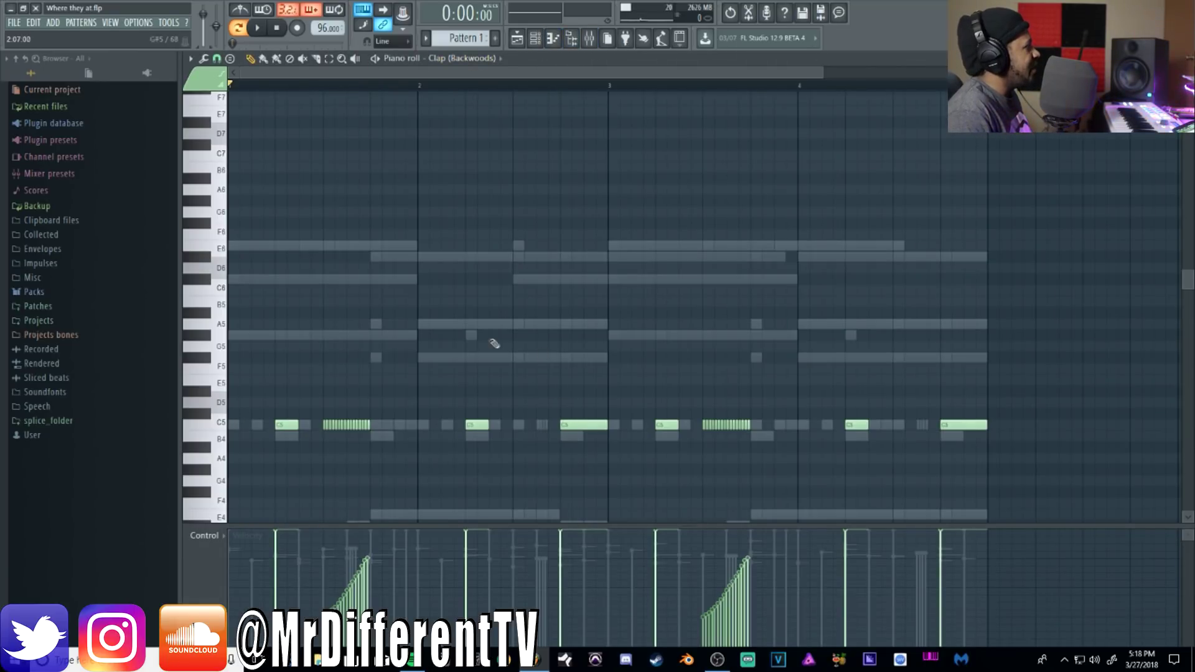
pyautogui.click(484, 423)
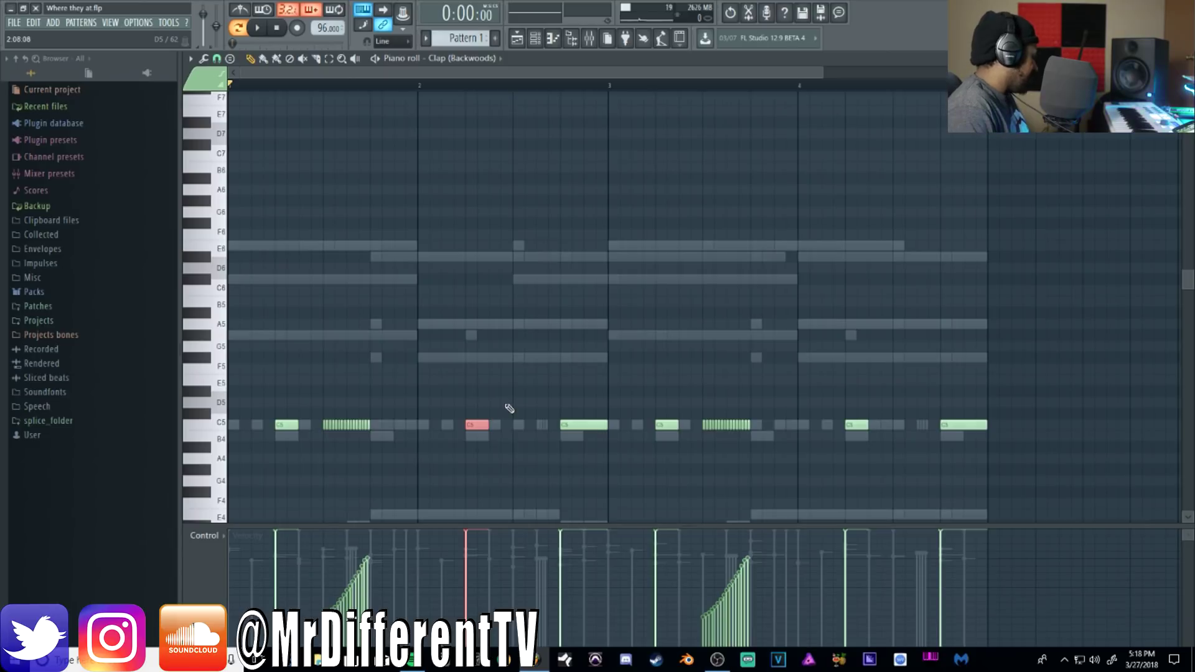
pyautogui.hotkey('ctrl', 'u')
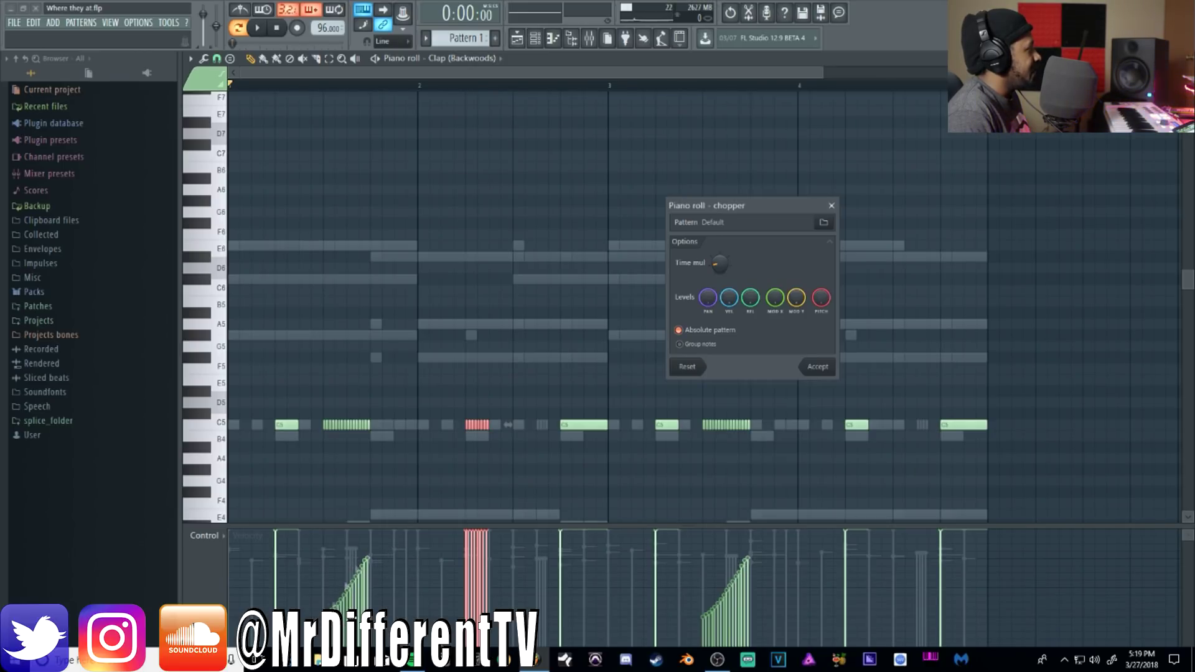
pyautogui.click(832, 206)
# - Play the drum and vox channels with the Backwoods clap while viewing the clap's note pattern
pyautogui.click(536, 39)
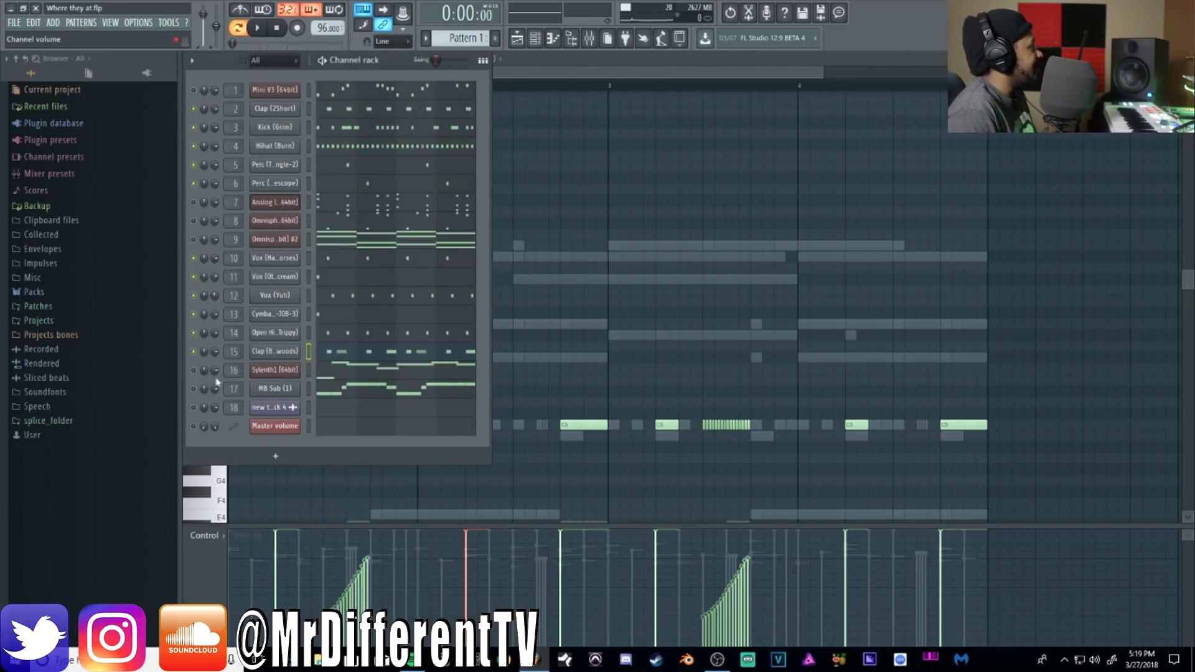
pyautogui.click(257, 28)
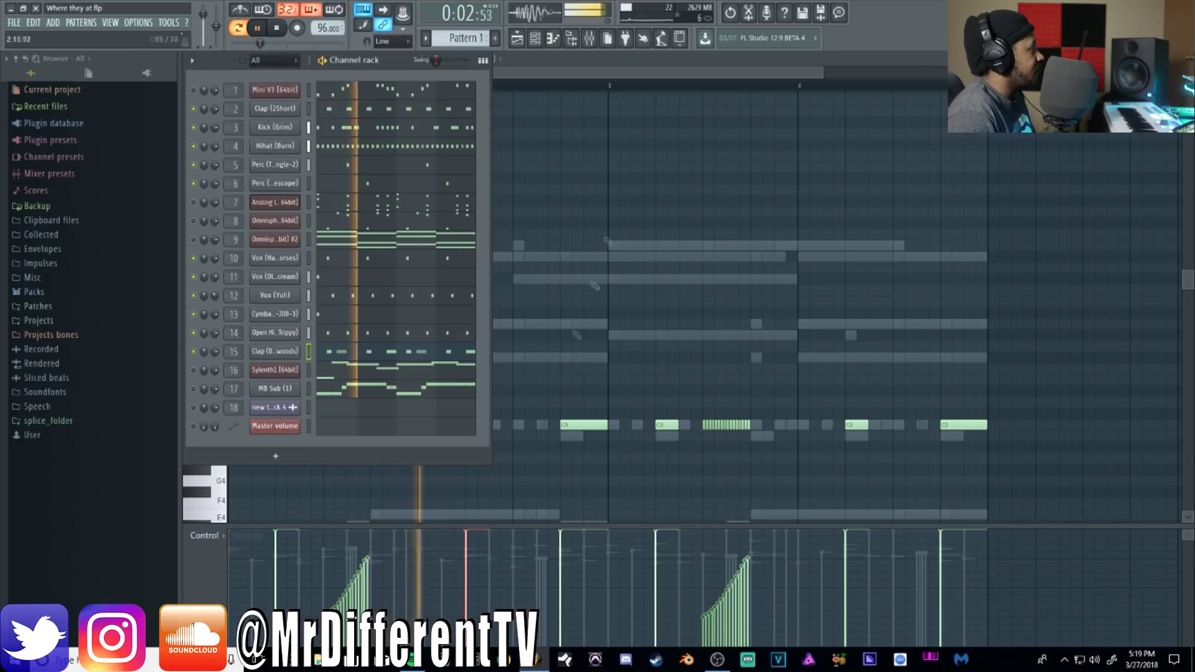
pyautogui.click(626, 65)
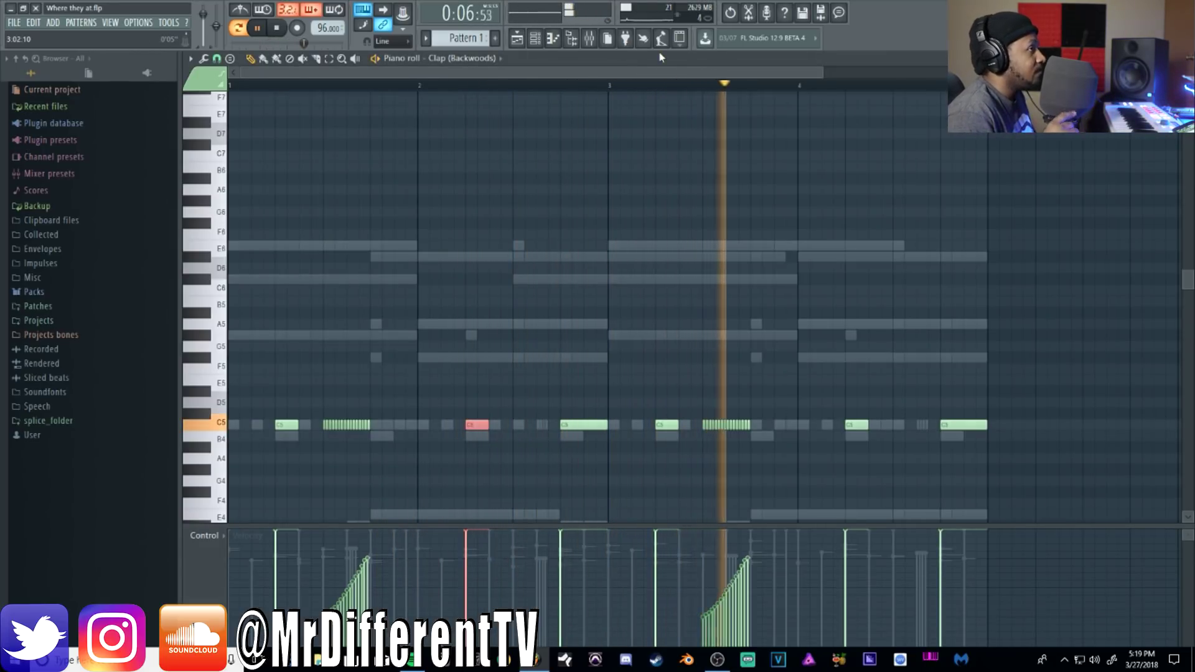
pyautogui.click(280, 28)
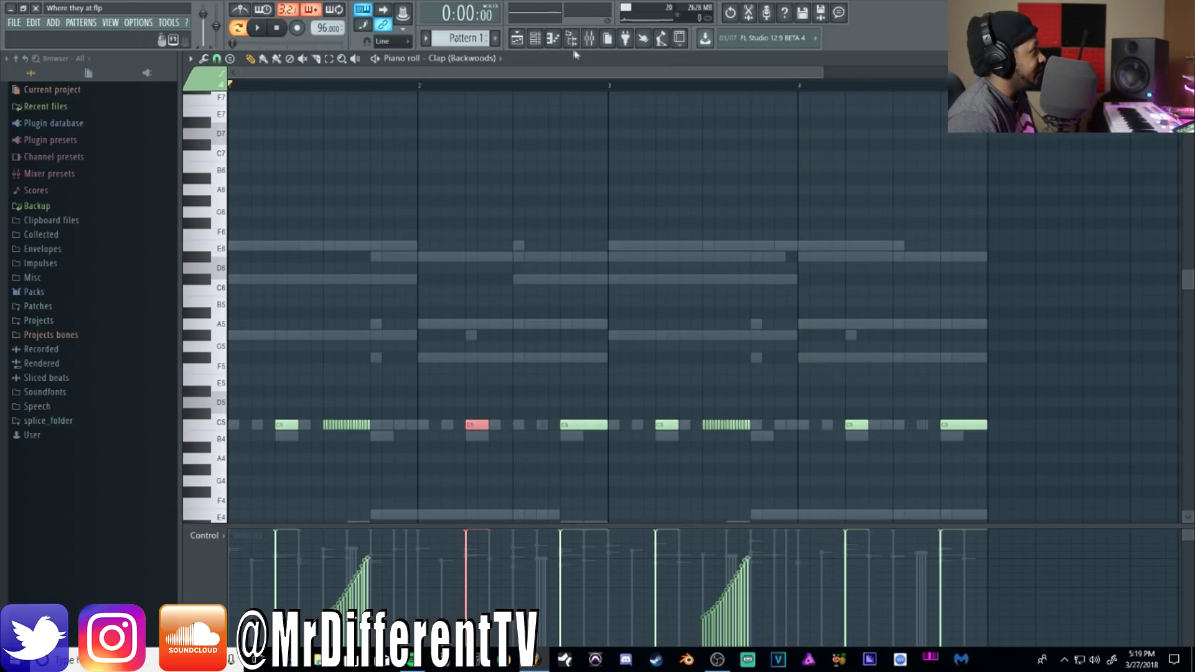
# - Unmute the MB Sub (1) channel and view its volume envelope and the FabFilter Pro-Q 2 curve on its mixer track
pyautogui.click(540, 39)
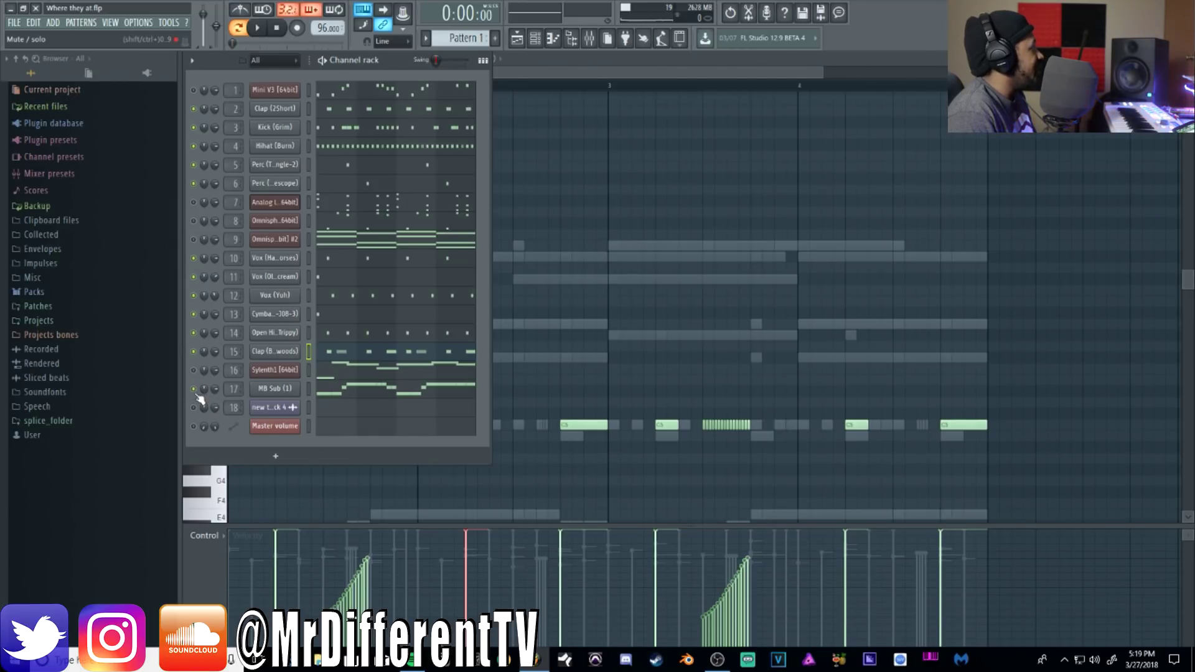
pyautogui.click(275, 388)
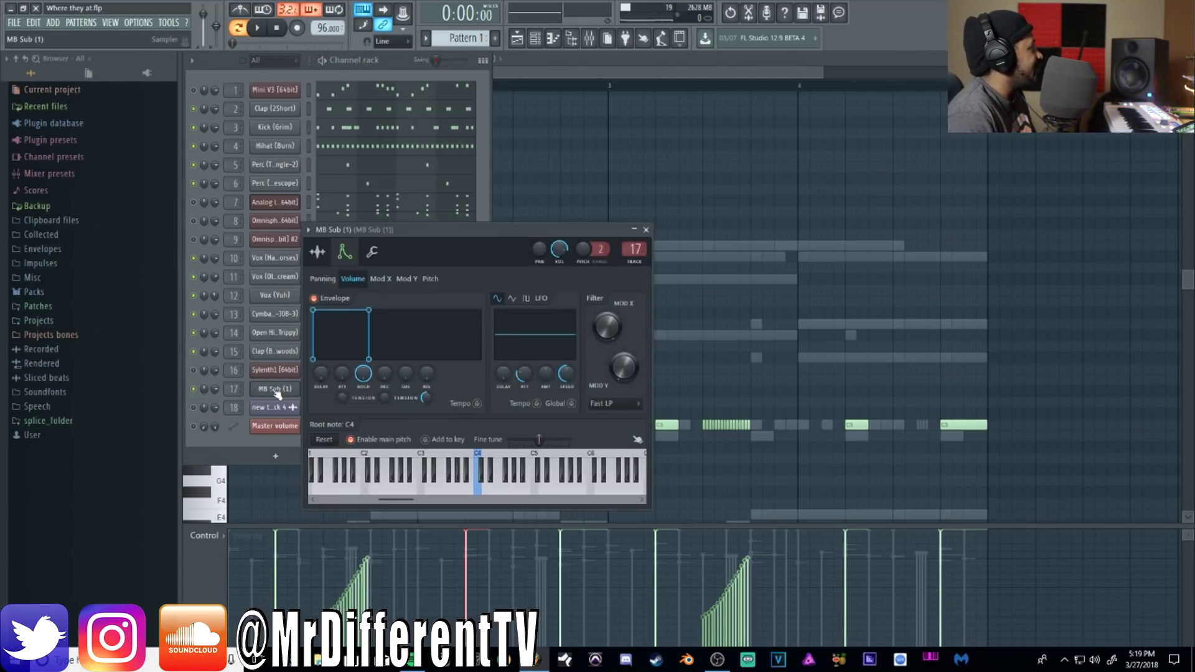
pyautogui.click(634, 250)
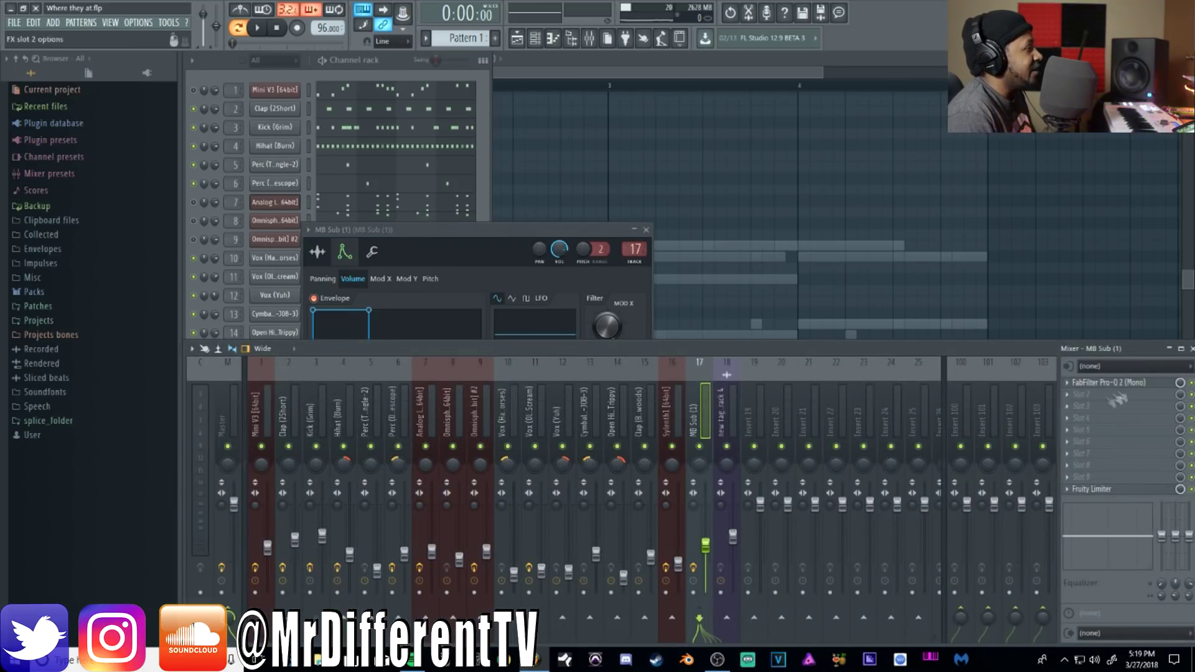
pyautogui.click(1108, 382)
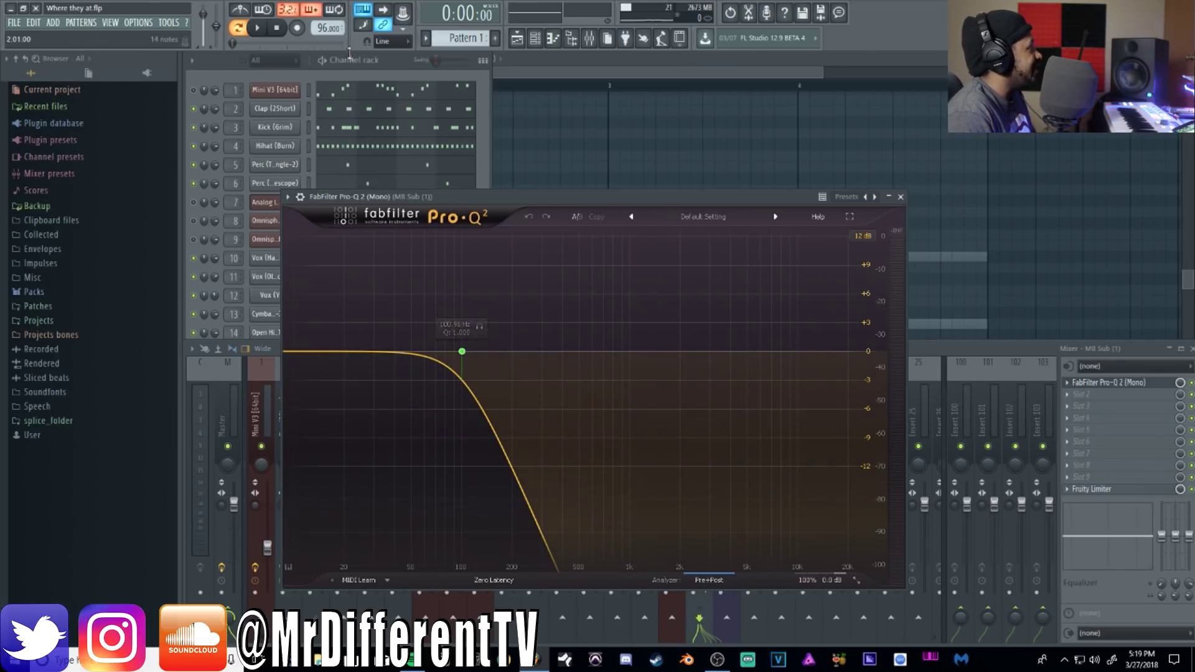
# - Solo the Mini V3 channel, unmute MB Sub (1) with it, and play the two together
pyautogui.click(293, 76)
pyautogui.rightClick(193, 90)
pyautogui.click(215, 102)
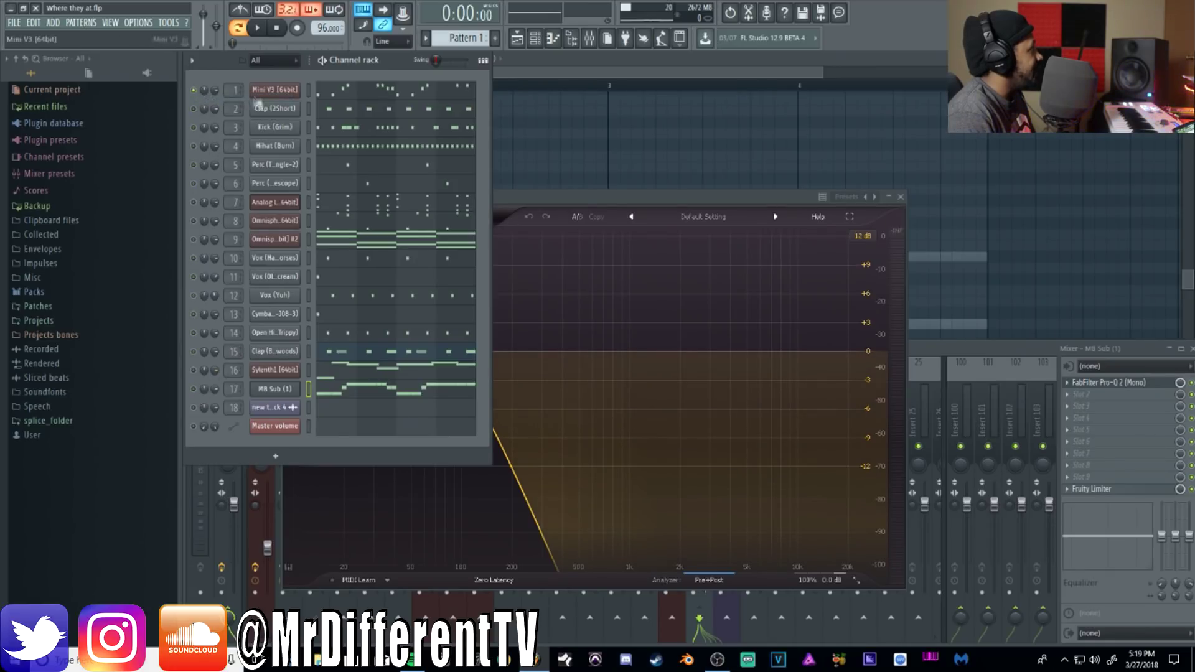
pyautogui.click(194, 389)
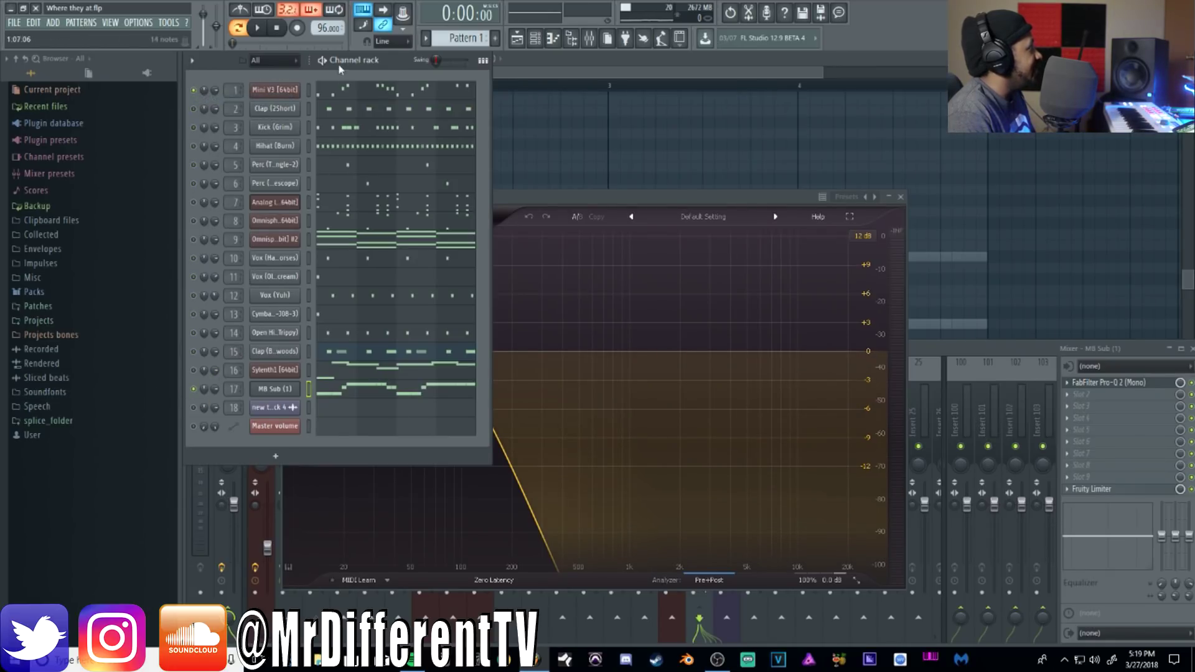
pyautogui.click(258, 29)
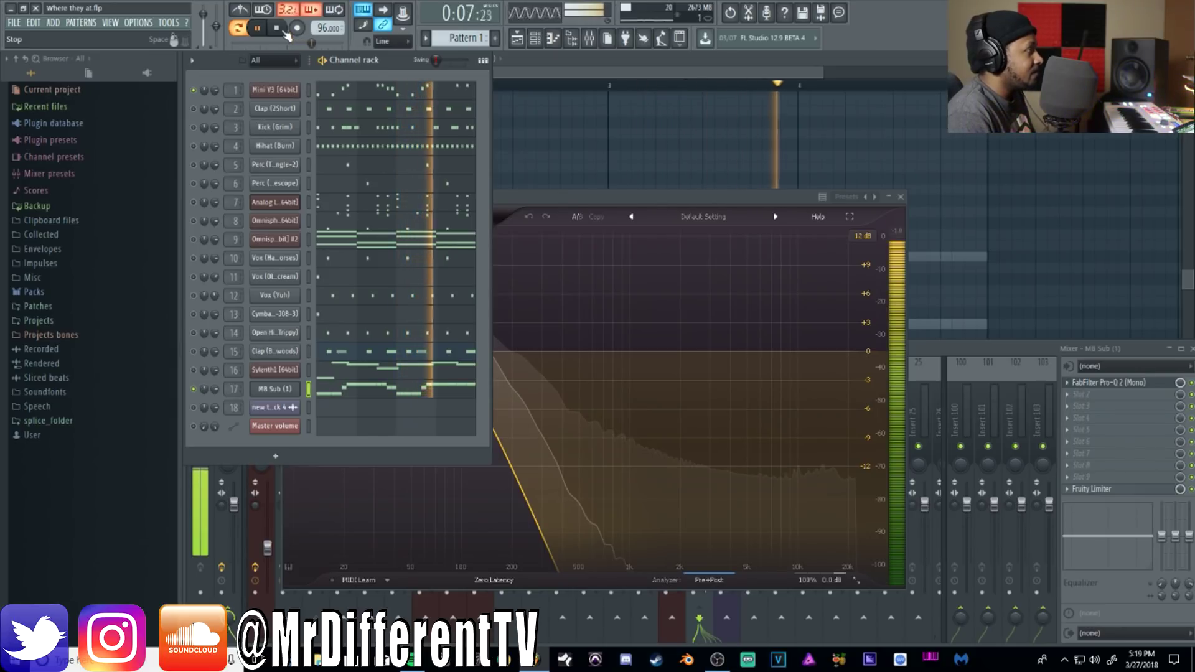
pyautogui.click(285, 32)
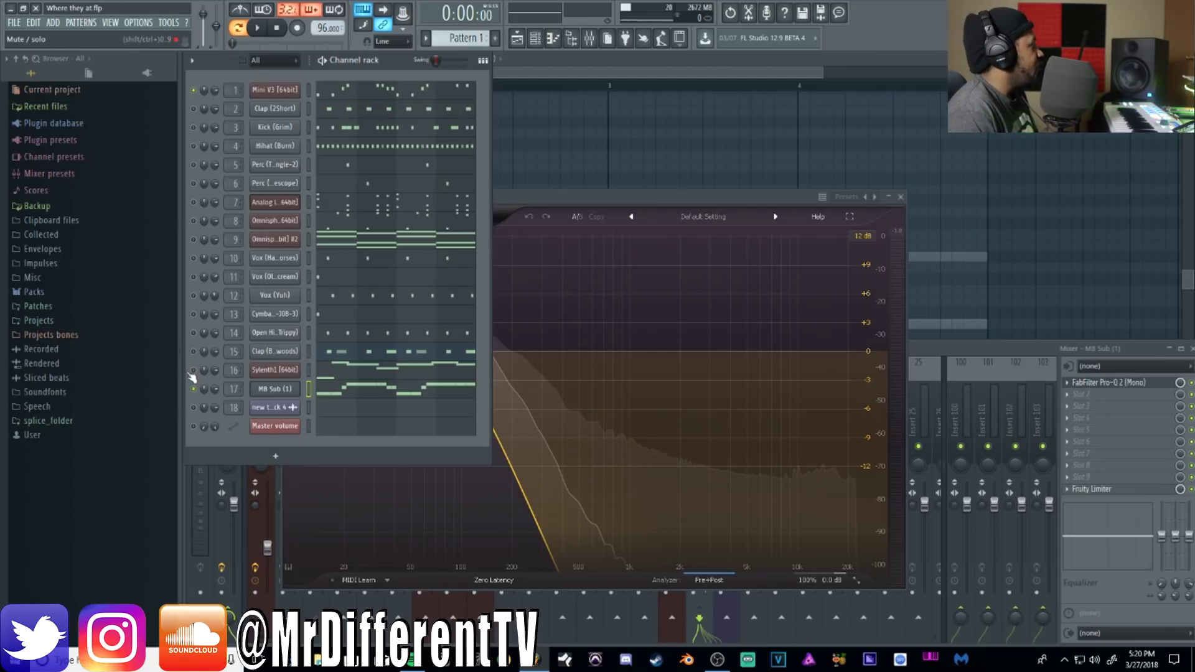
# - Unmute the drum, percussion, vox, cymbal, open hihat and Backwoods clap channels alongside Mini V3 and MB Sub (1)
pyautogui.click(193, 109)
pyautogui.click(193, 127)
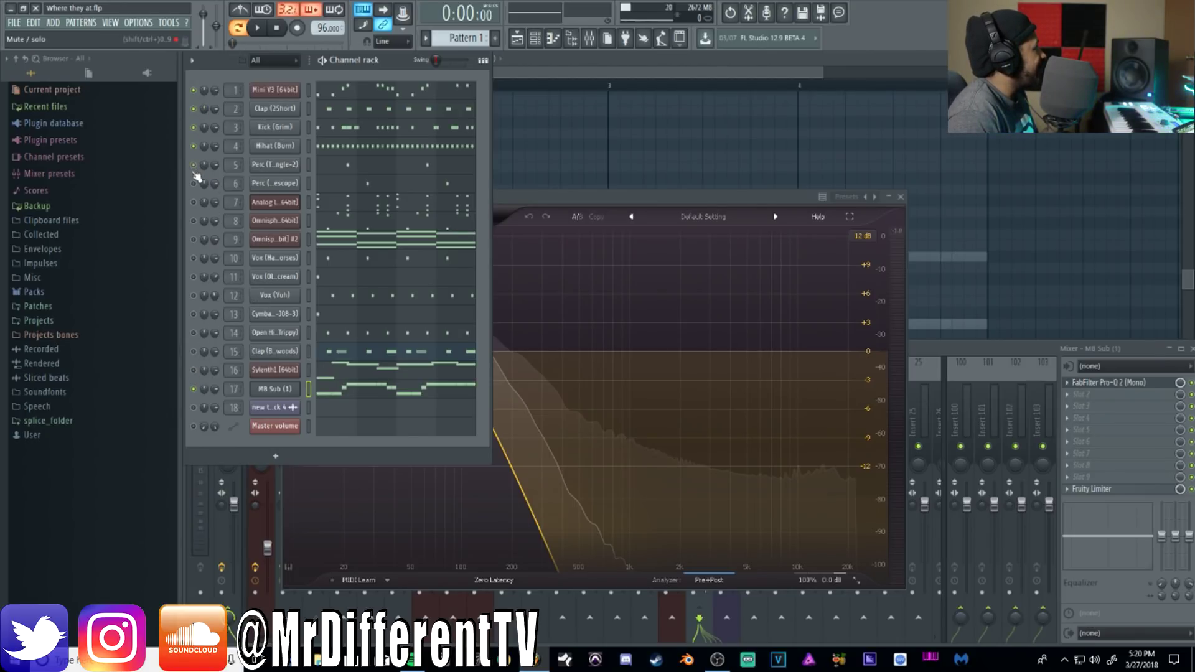
pyautogui.click(194, 258)
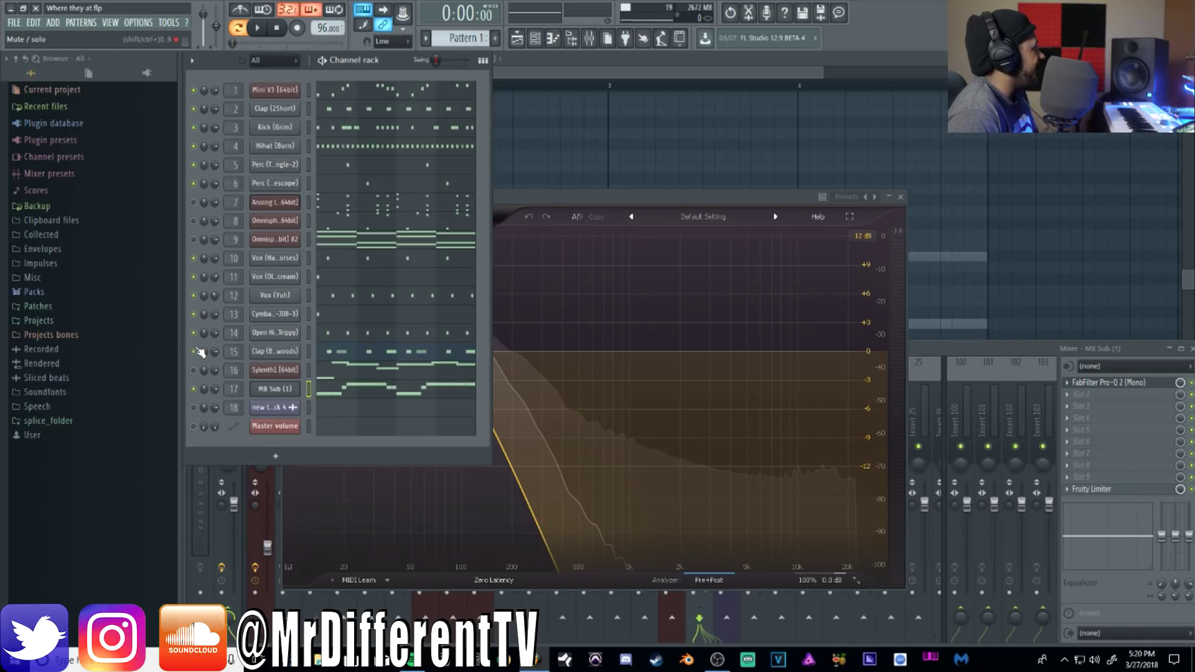
# - Play the pattern with the Mini V3, MB Sub (1), drum, percussion and vox channels together, and stop it
pyautogui.click(257, 27)
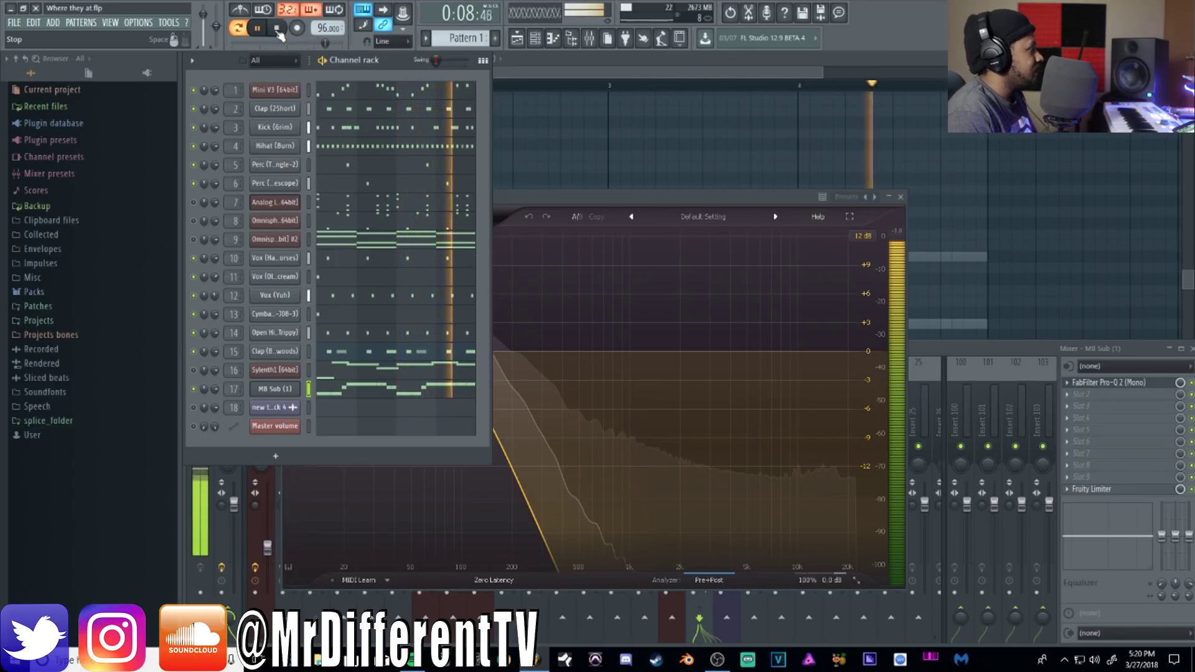
pyautogui.click(279, 31)
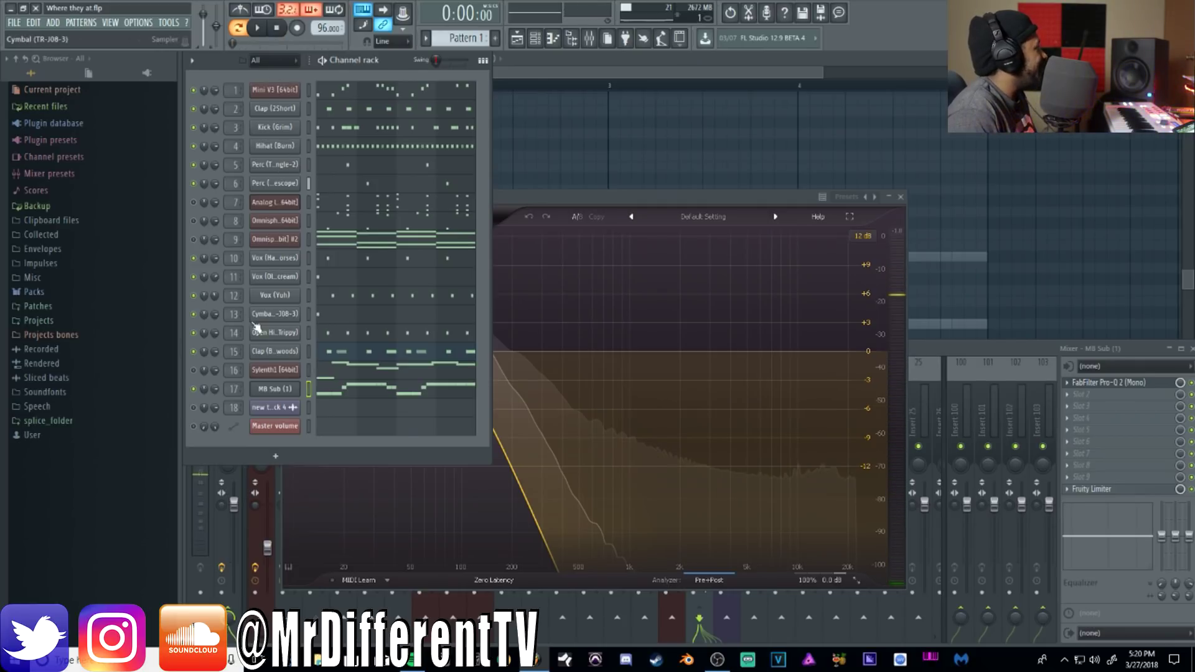
# - Solo the Sylenth1 channel, place its synth window beside the channel rack, and choose Highpass as the Filter A type
pyautogui.rightClick(194, 370)
pyautogui.click(270, 377)
pyautogui.click(274, 374)
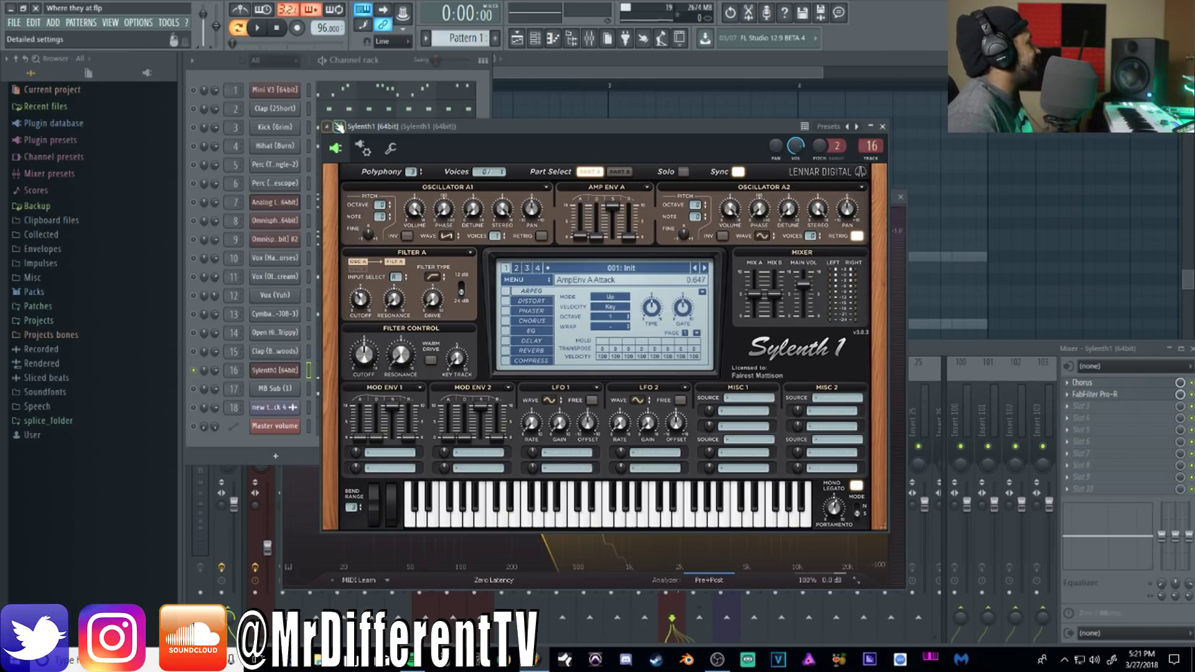
pyautogui.moveTo(446, 128); pyautogui.dragTo(621, 61)
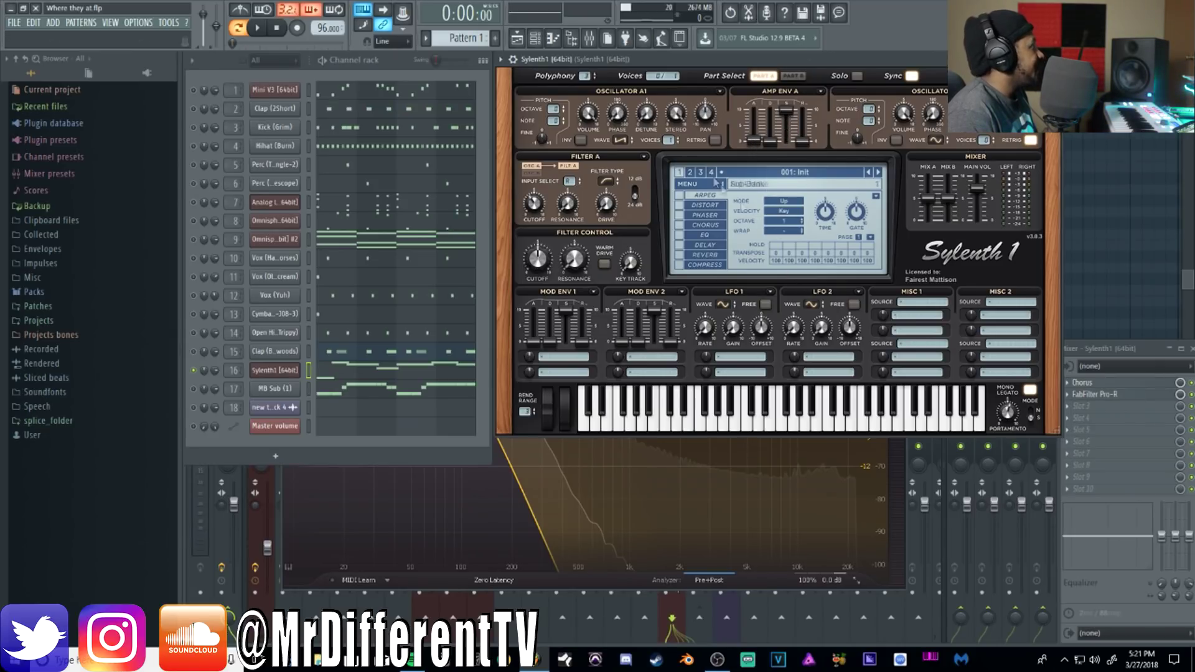
pyautogui.click(608, 181)
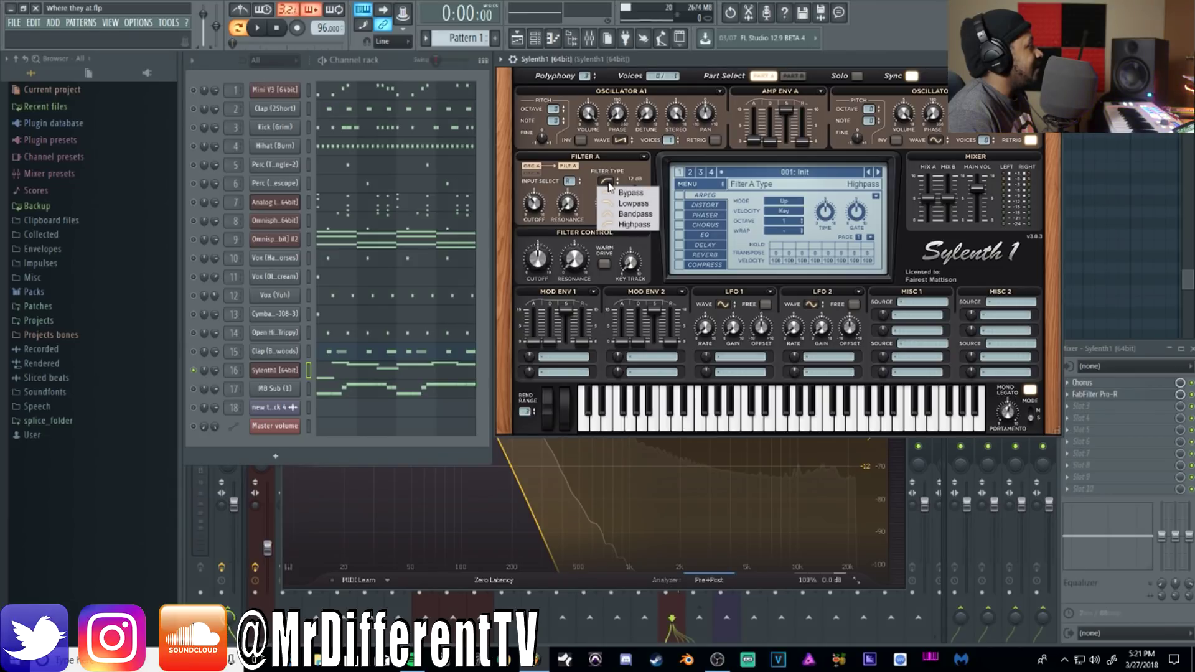
pyautogui.click(628, 226)
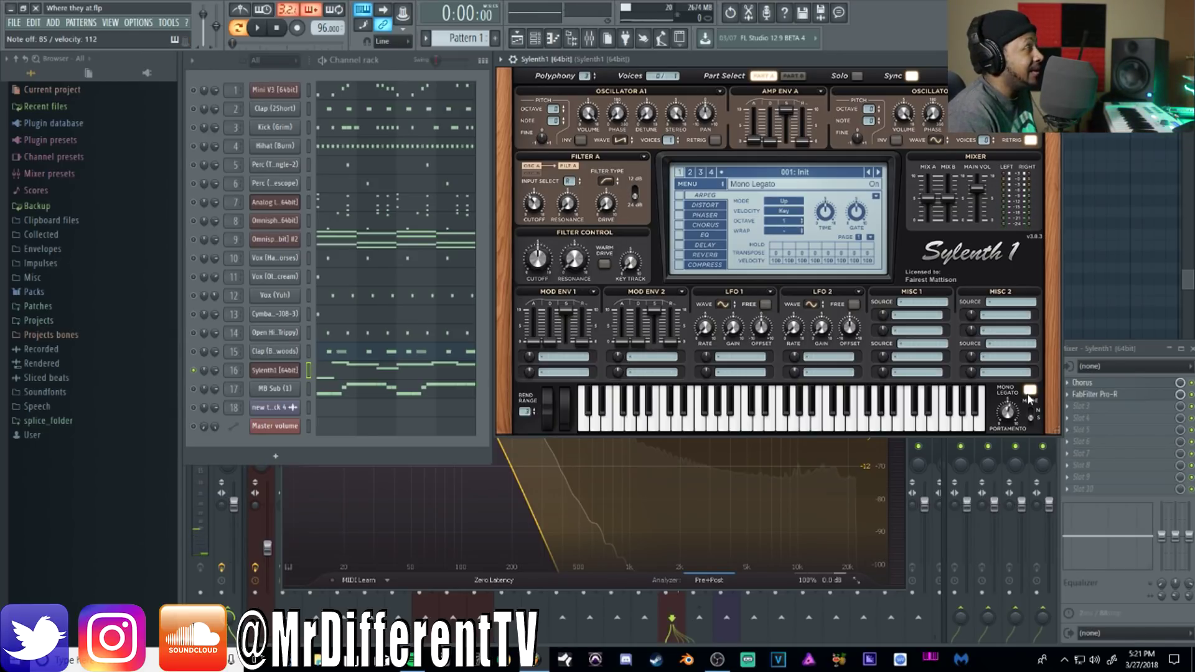
# - Try the Sine waveform on Sylenth1's oscillator A1 and return it to Saw
pyautogui.click(622, 142)
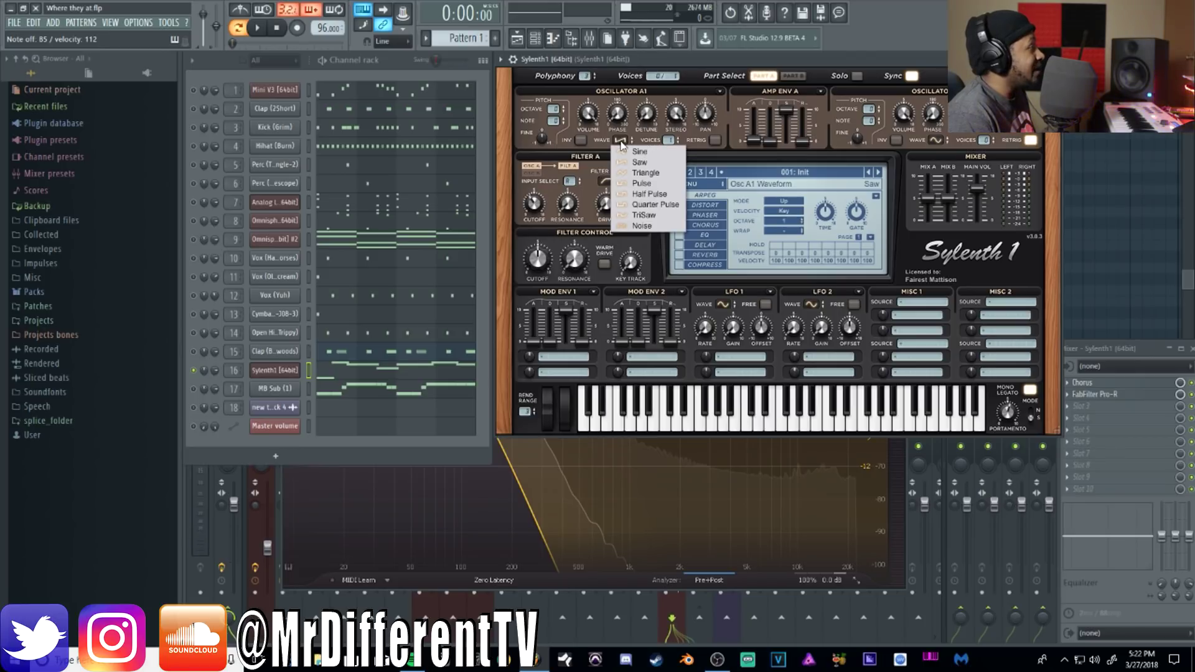
pyautogui.click(628, 154)
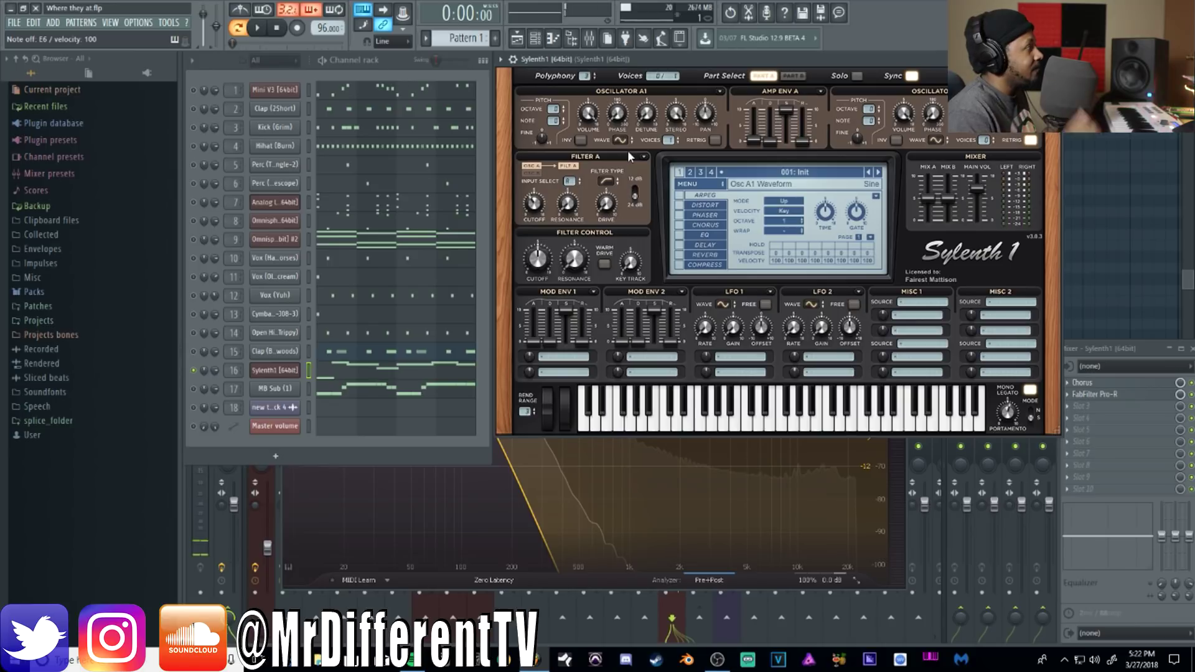
pyautogui.click(621, 141)
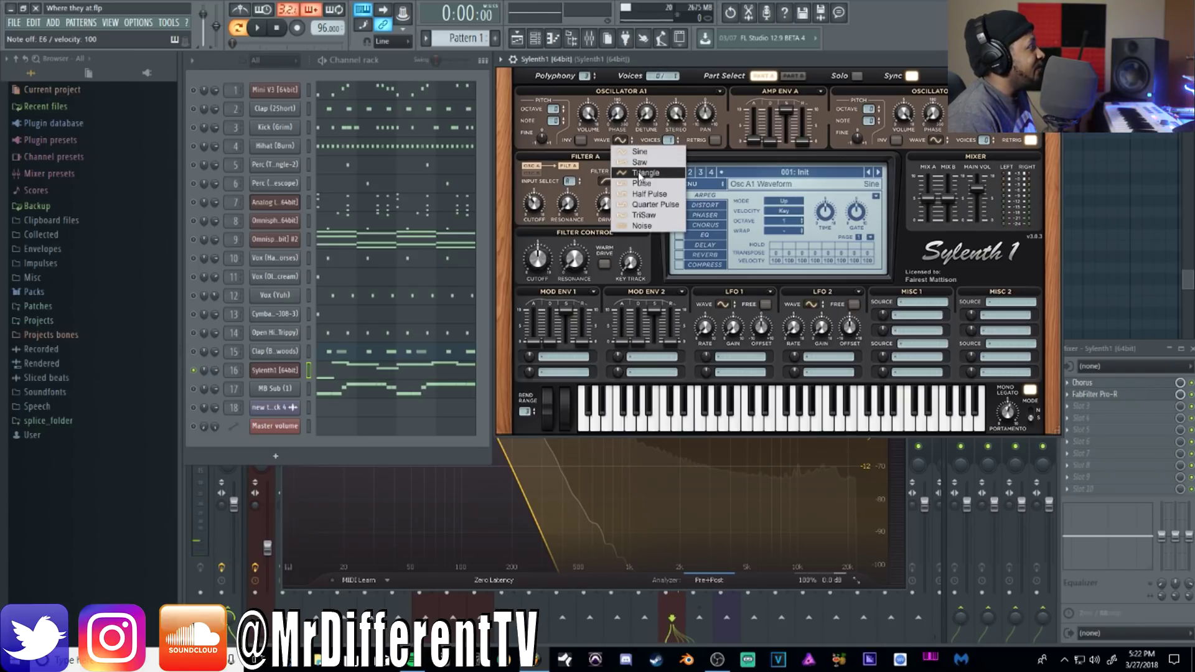
pyautogui.click(640, 162)
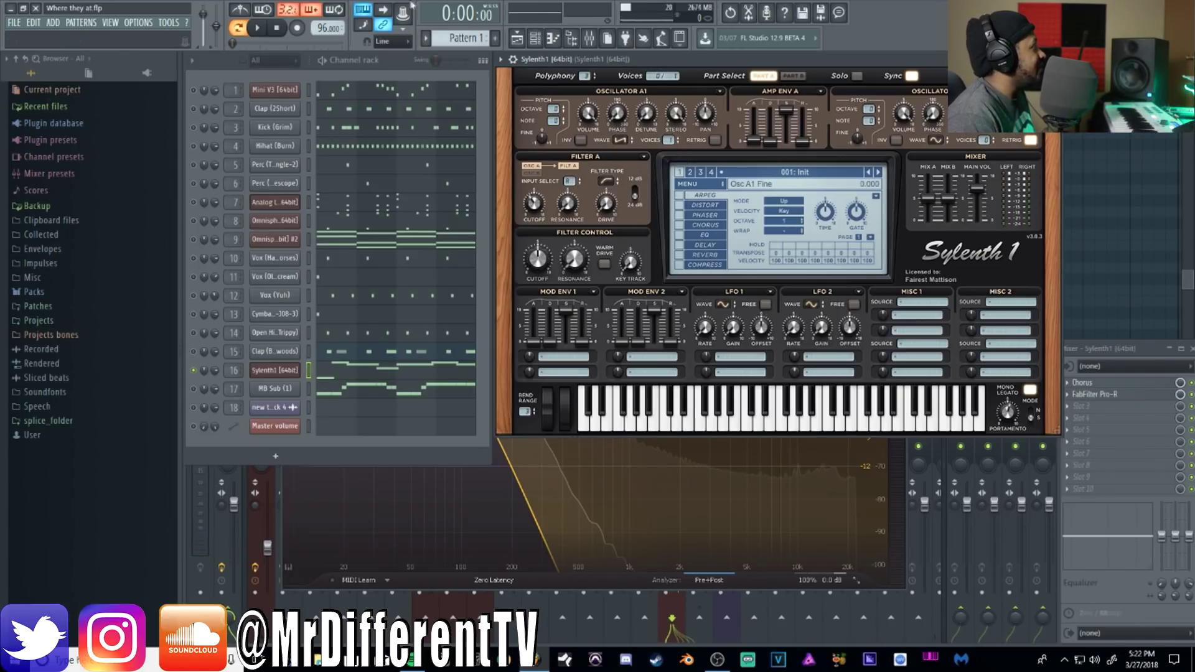
# - View the Chorus and FabFilter Pro-R effects on the Sylenth1 mixer track
pyautogui.click(589, 37)
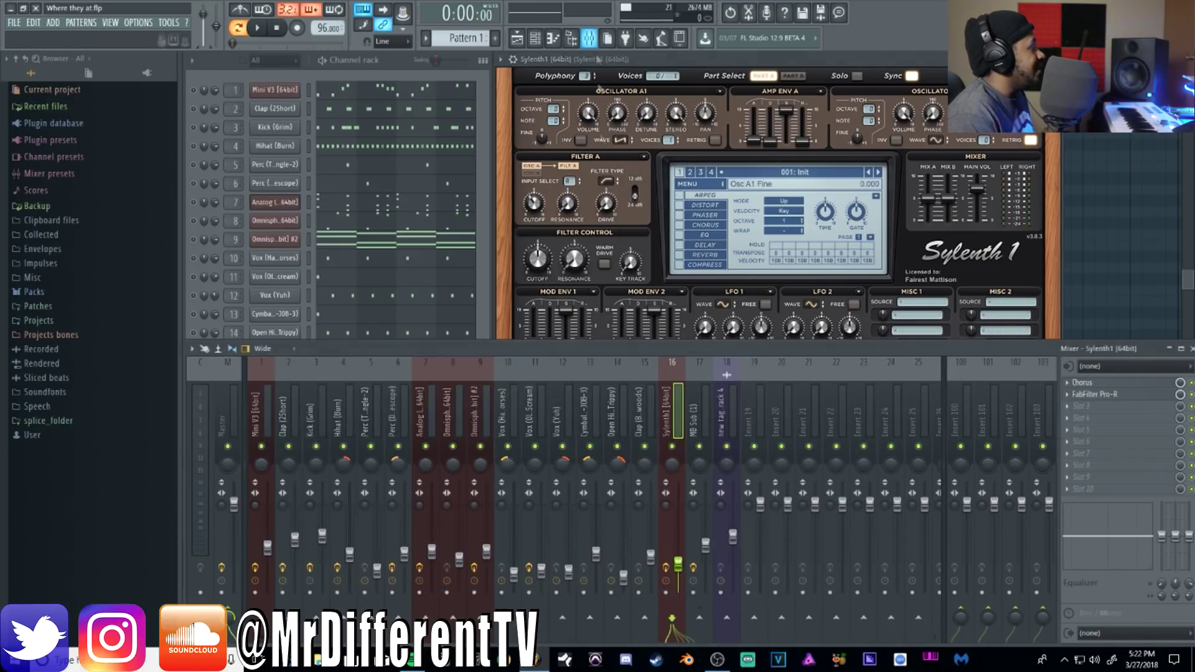
pyautogui.click(1097, 384)
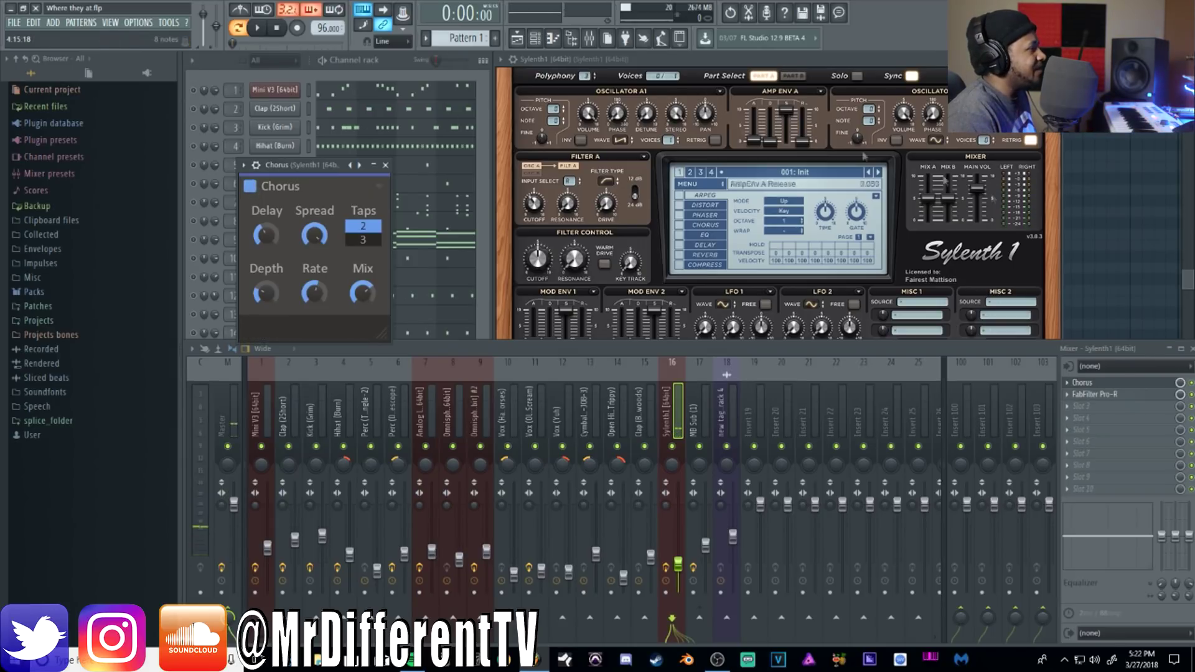
pyautogui.click(1117, 395)
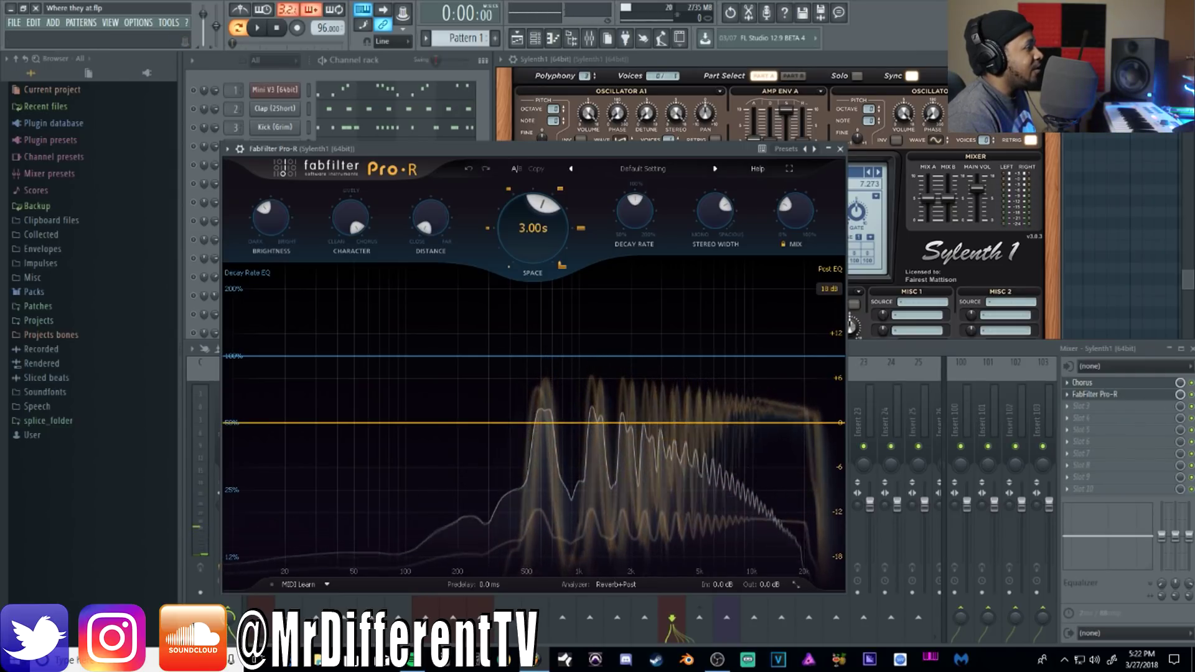
pyautogui.click(1191, 399)
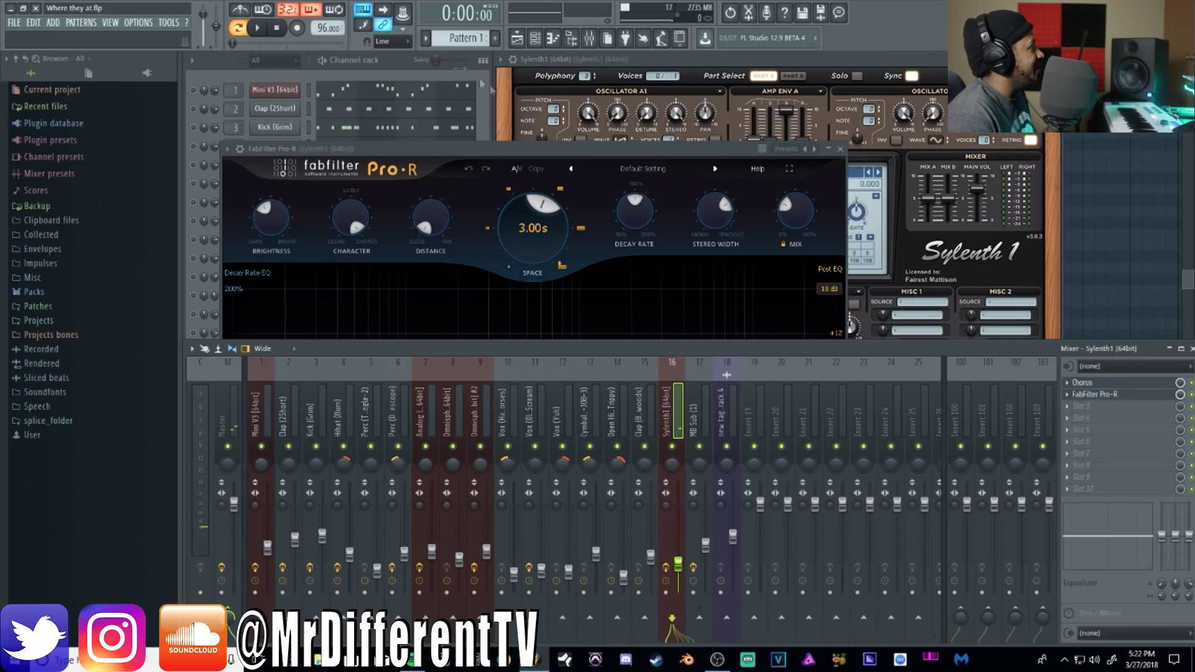
# - Play the soloed Sylenth1 pattern with the channel rack in front, and stop playback
pyautogui.press('space')
pyautogui.click(393, 65)
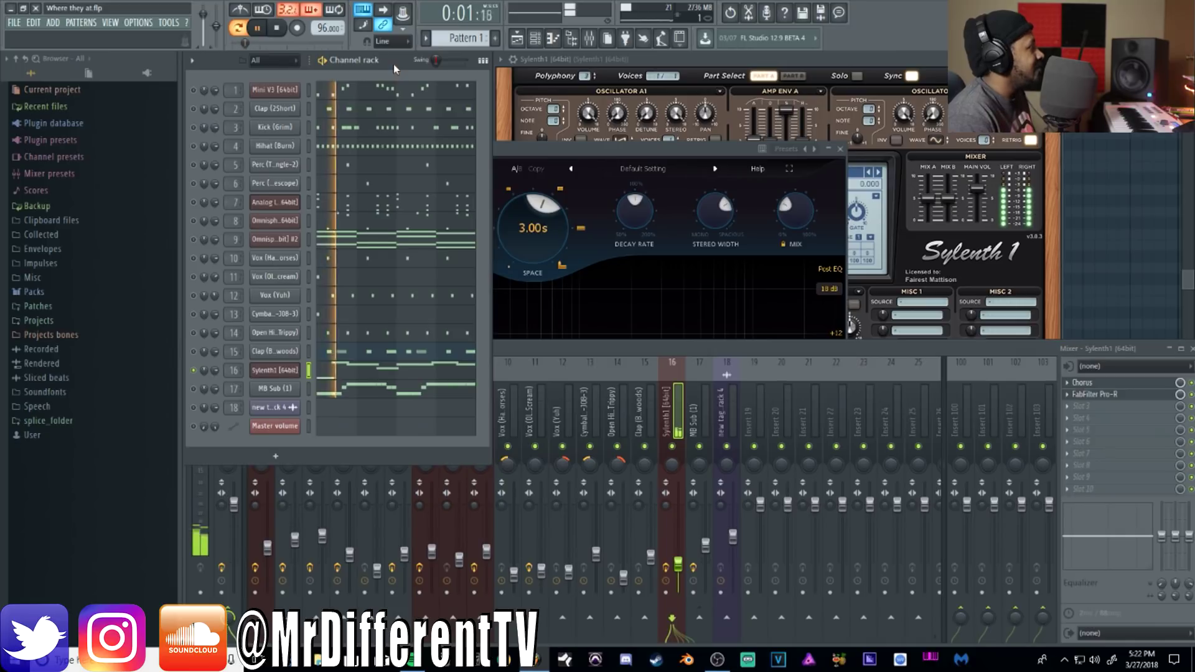
pyautogui.click(277, 29)
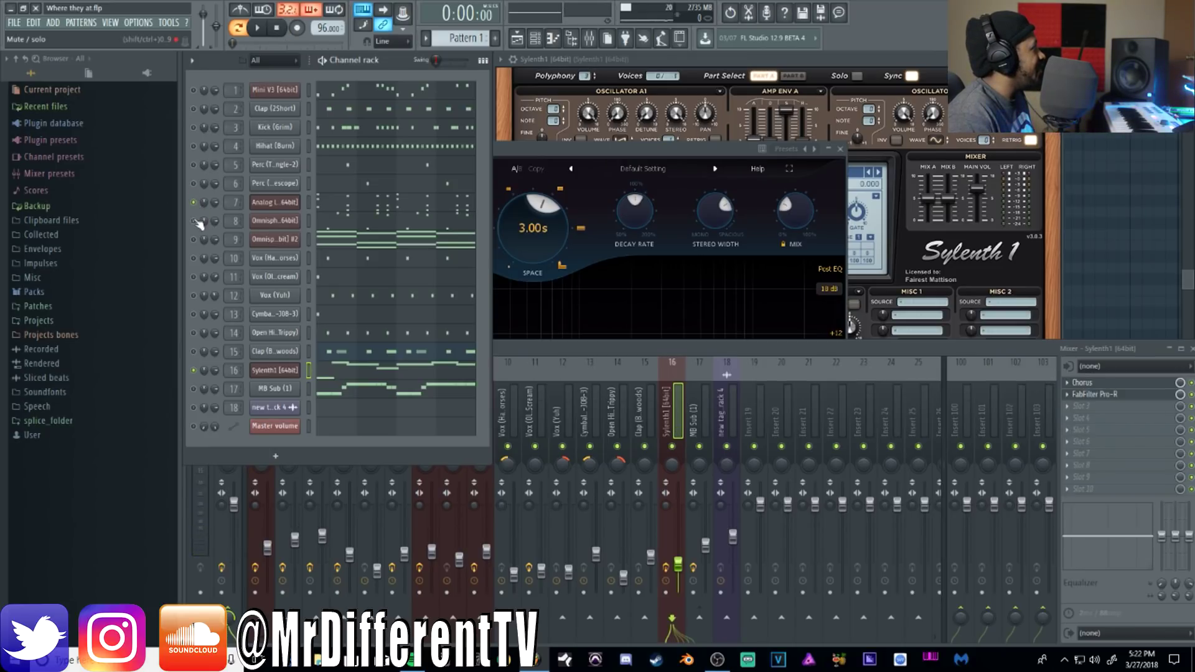
# - Unmute the Mini V3, Analog, Omnisphere, drum, vox and MB Sub (1) channels and play them together with Sylenth1
pyautogui.click(194, 90)
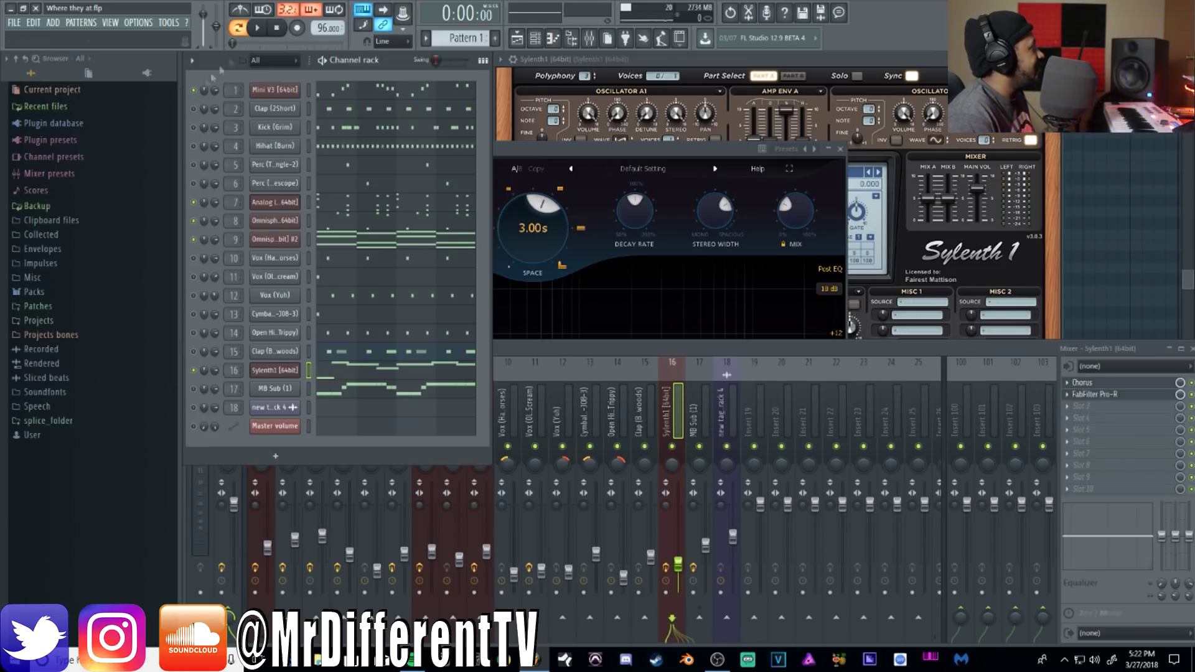
pyautogui.click(259, 29)
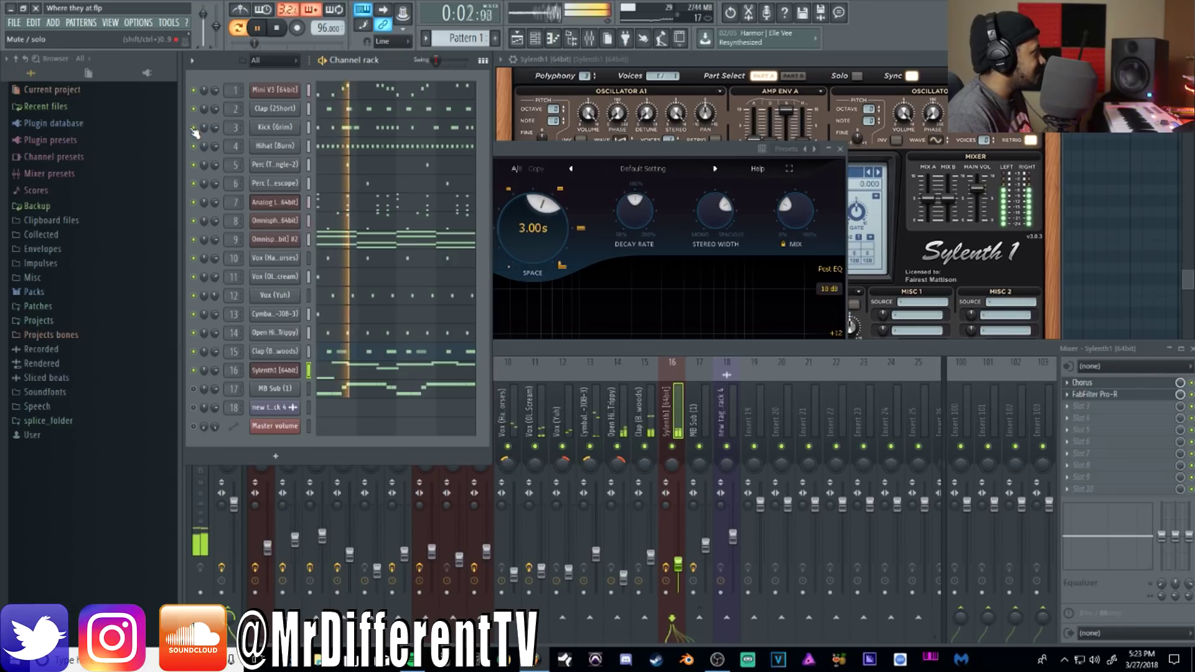
pyautogui.click(194, 389)
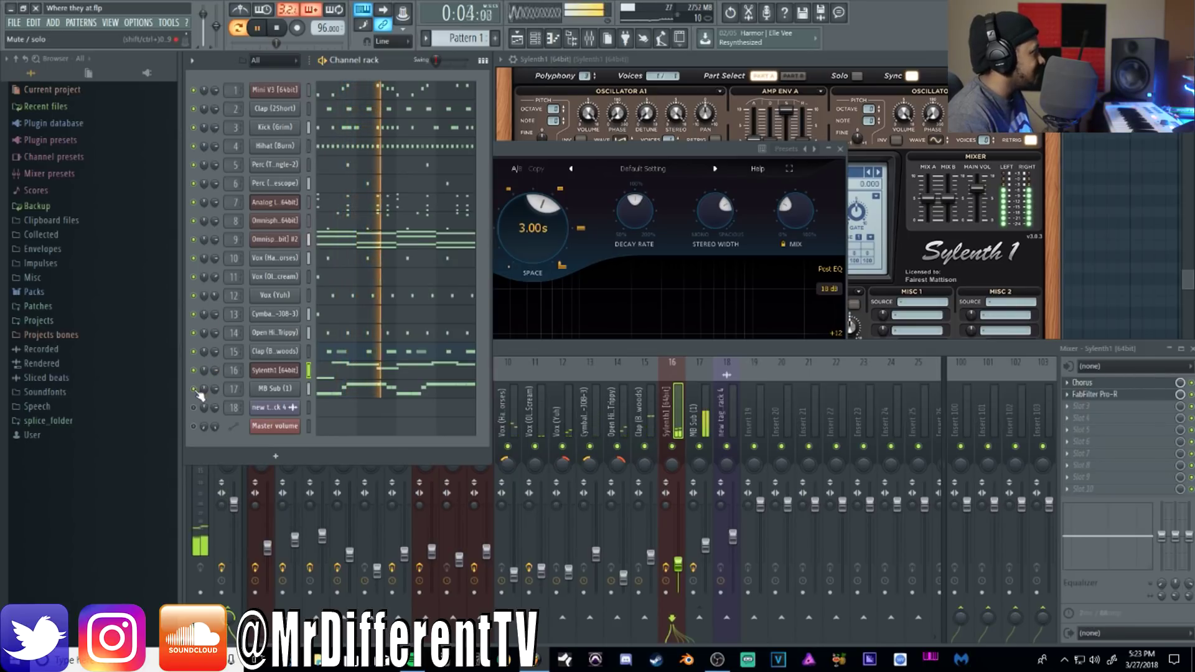